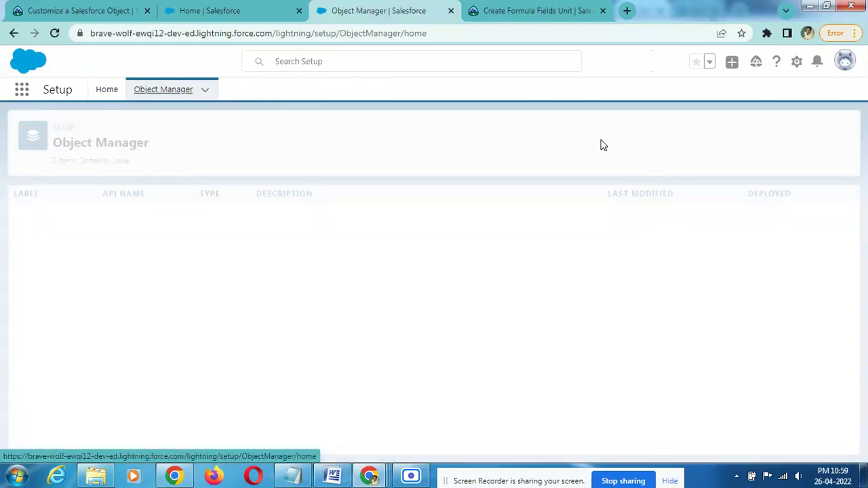
Step: Find the Opportunity object in Object Manager and open its Fields & Relationships
click(601, 135)
text(Opportunity)
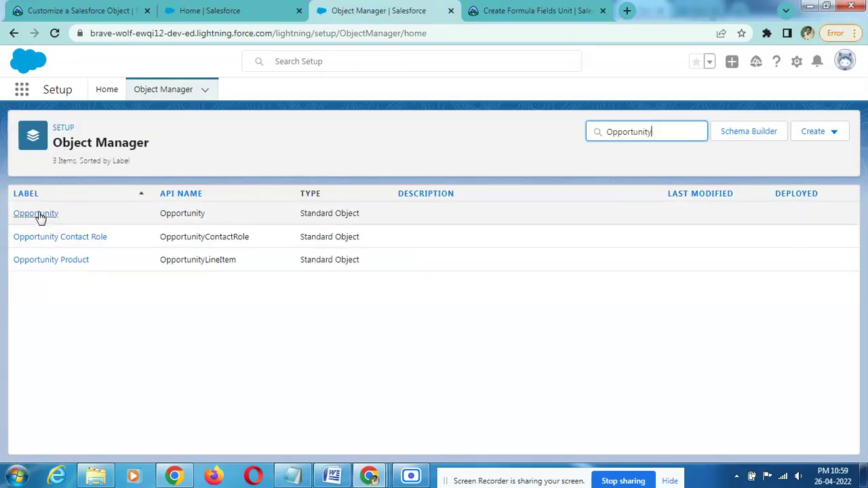
click(37, 214)
click(491, 11)
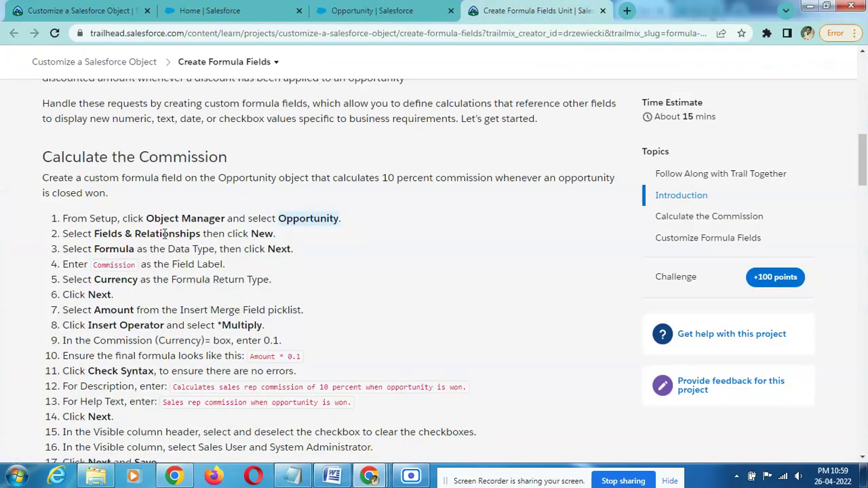
click(347, 9)
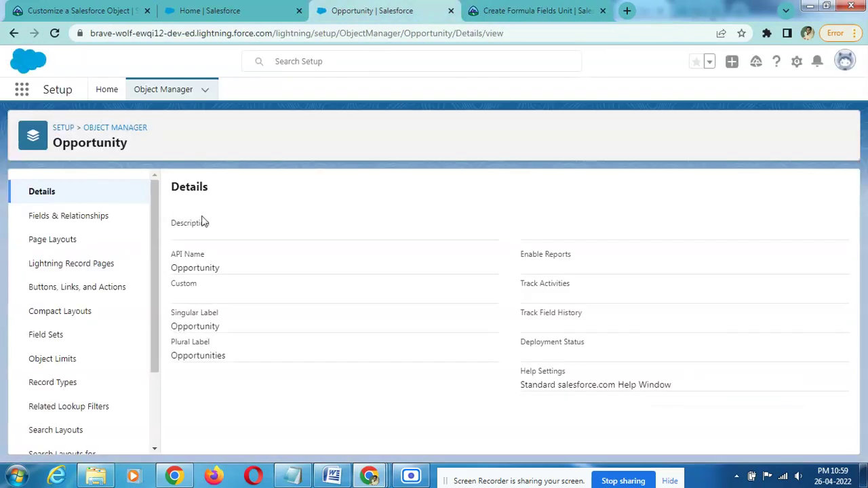
click(90, 217)
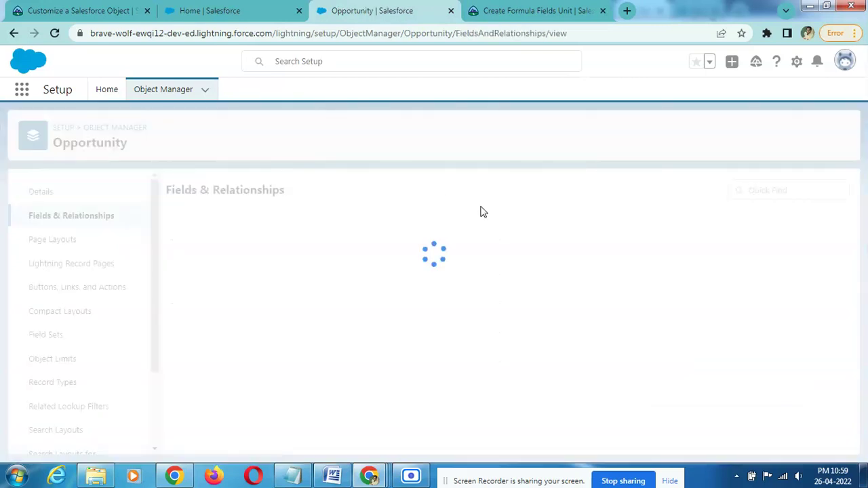
Step: Start a new custom field on Opportunity with Formula as the data type and continue to its details
click(540, 8)
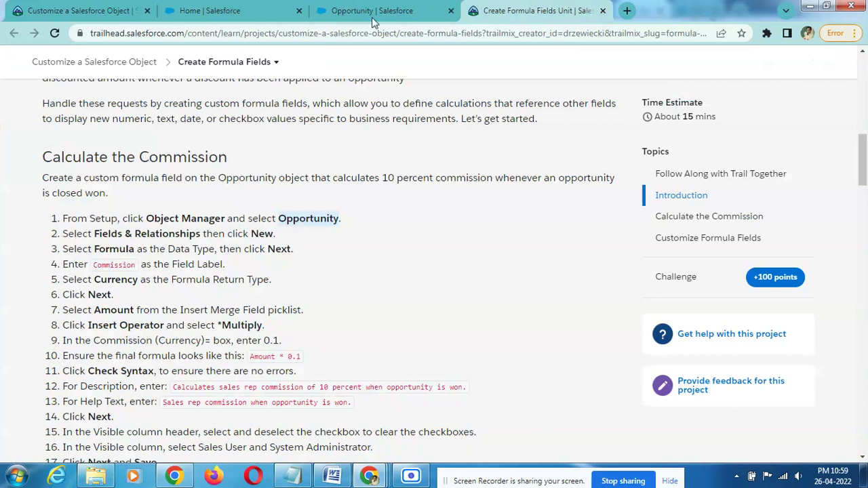
click(393, 8)
scroll(305, 285, down, 1)
click(201, 311)
click(796, 188)
Step: Copy "Commission" from the Trailhead instructions and enter it as the new field's label
click(548, 8)
double_click(100, 266)
key(ctrl+c)
click(388, 10)
click(357, 278)
key(ctrl+v)
click(468, 288)
Step: Choose Currency as the formula return type, following the Trailhead instructions
click(475, 9)
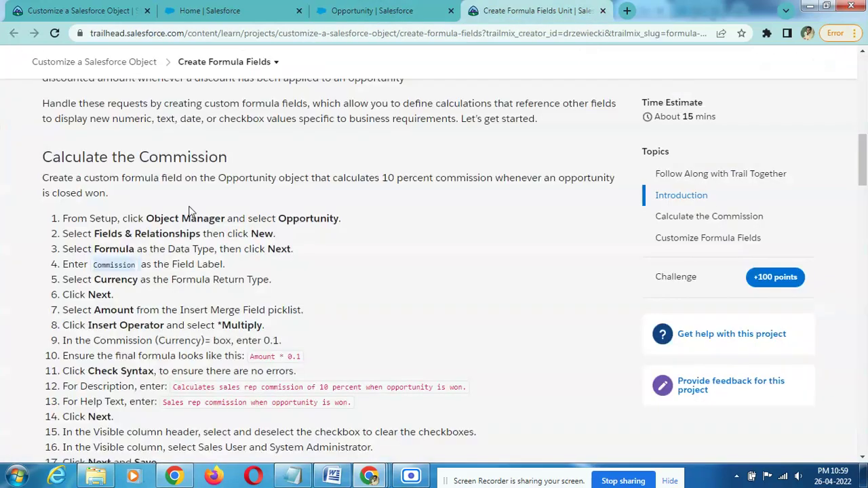
click(372, 11)
scroll(243, 358, down, 2)
click(215, 279)
scroll(583, 343, down, 1)
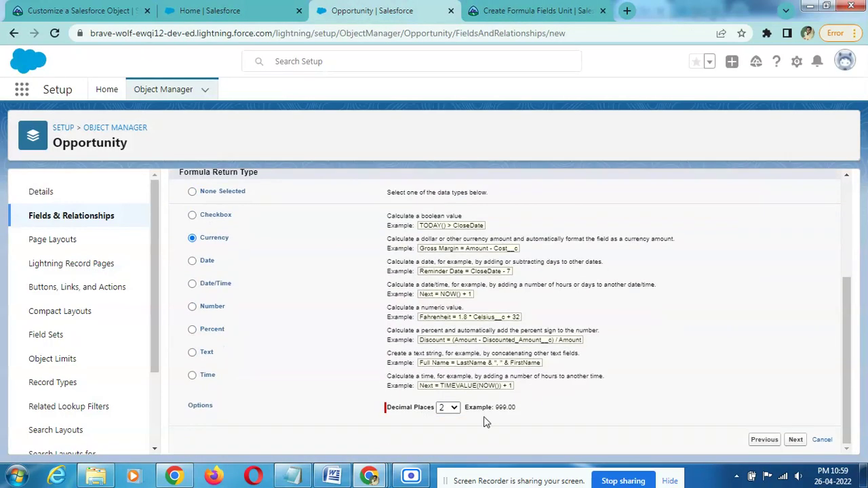
click(498, 11)
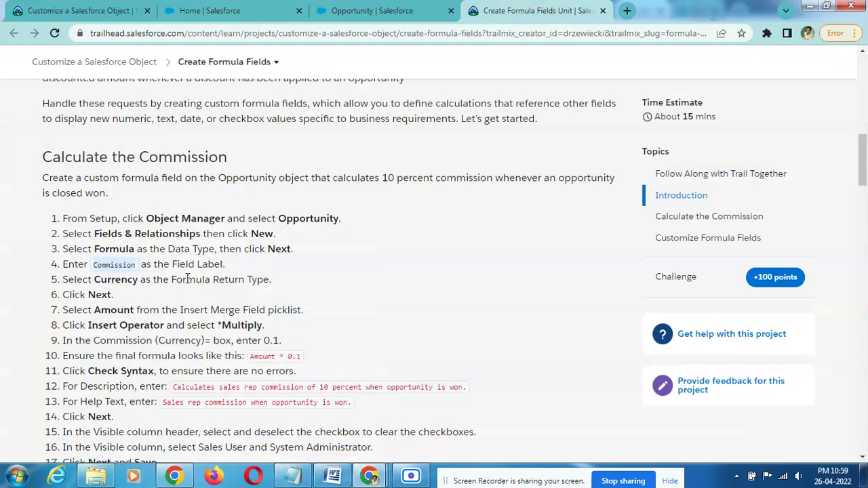
click(326, 7)
scroll(738, 254, up, 3)
scroll(733, 302, down, 3)
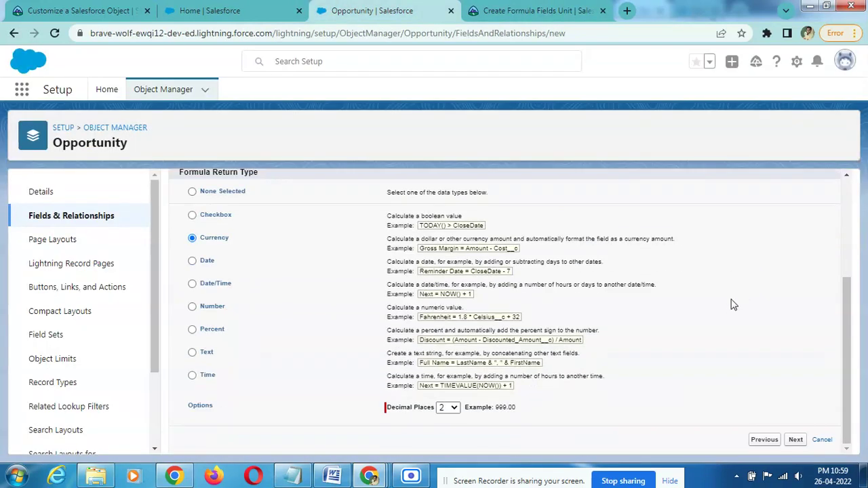
Step: Continue to the advanced formula editor and insert the Opportunity's Amount field into the Commission formula
click(535, 11)
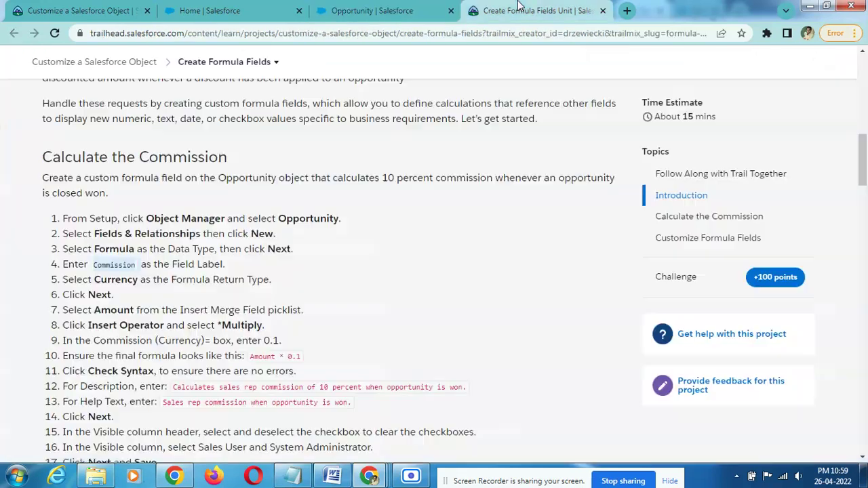
scroll(74, 271, down, 1)
scroll(76, 268, down, 1)
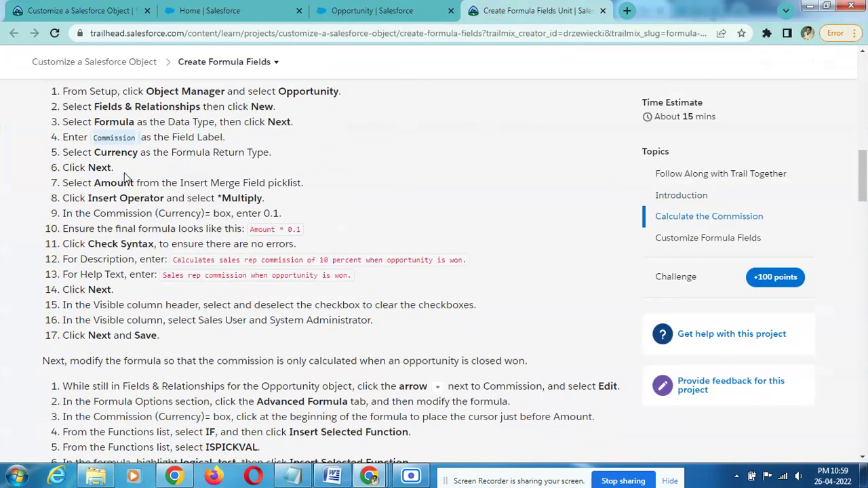
double_click(103, 186)
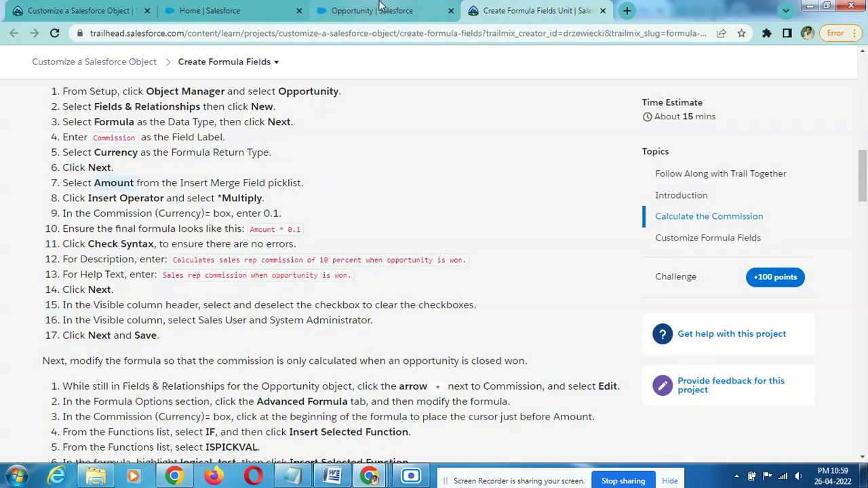
click(382, 10)
click(527, 10)
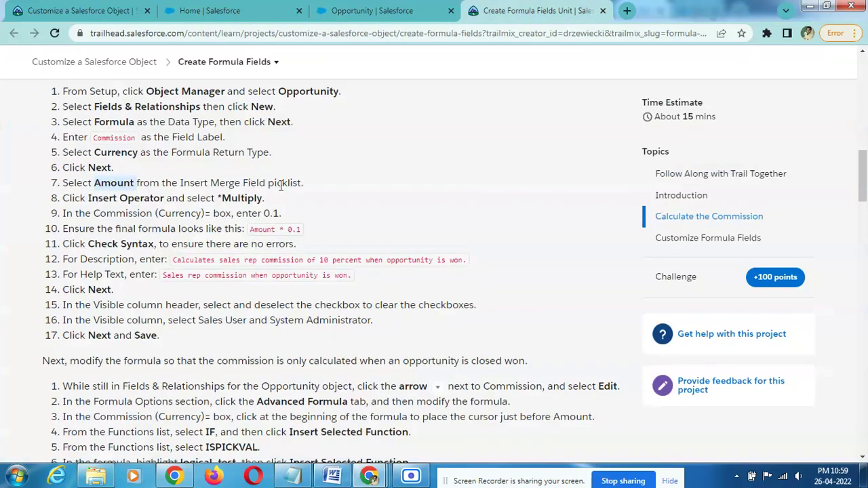
click(400, 12)
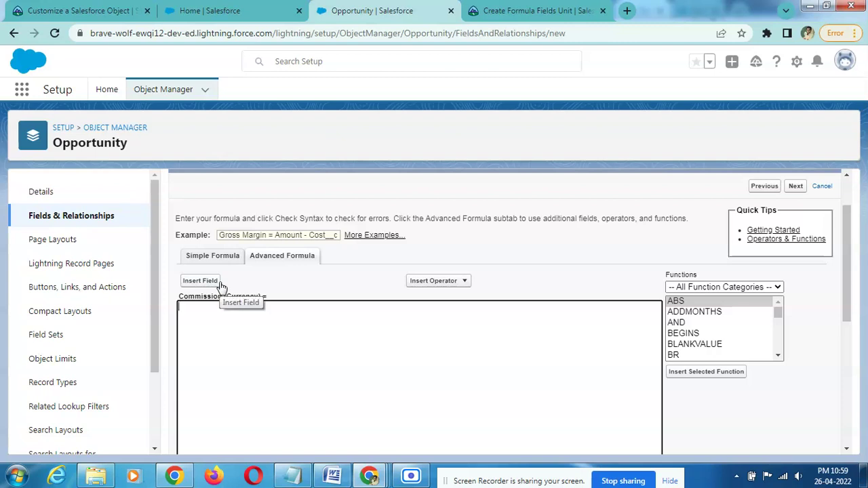
click(539, 10)
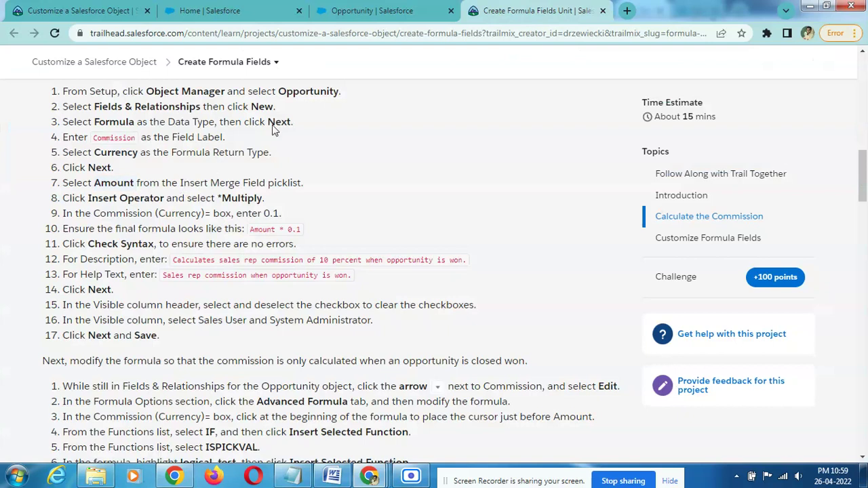
click(380, 8)
click(215, 282)
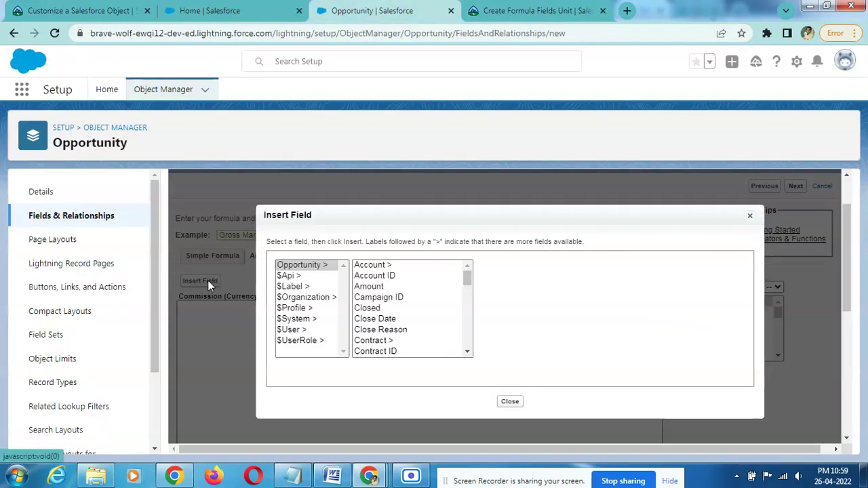
click(371, 288)
click(510, 331)
Step: Add the Multiply operator after Amount in the Commission formula
click(486, 8)
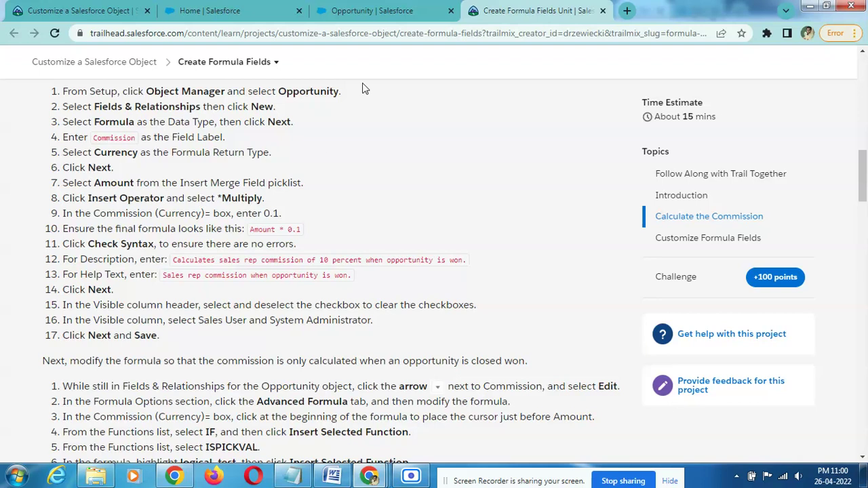
click(372, 10)
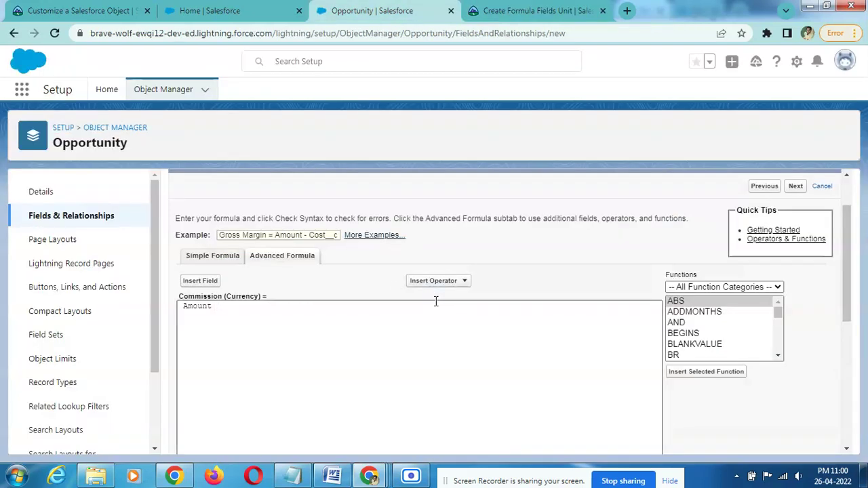
click(438, 281)
click(444, 321)
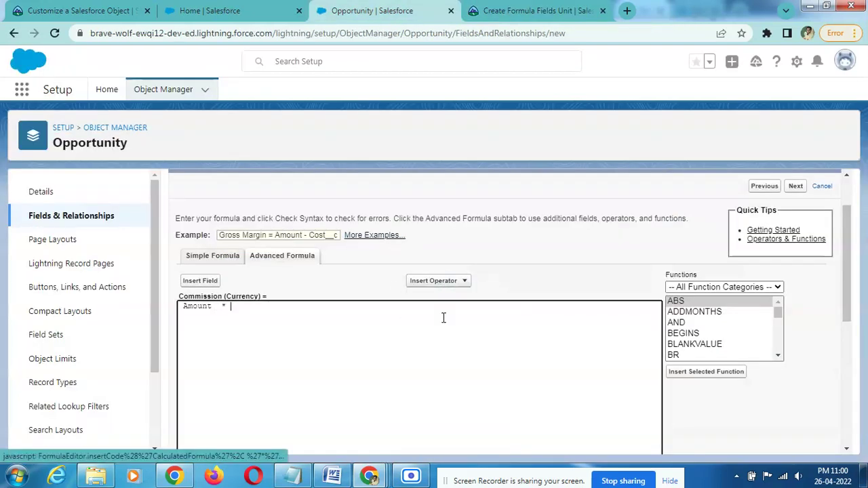
Step: Read the next formula instructions on Trailhead and look through the functions available in the formula editor
click(522, 8)
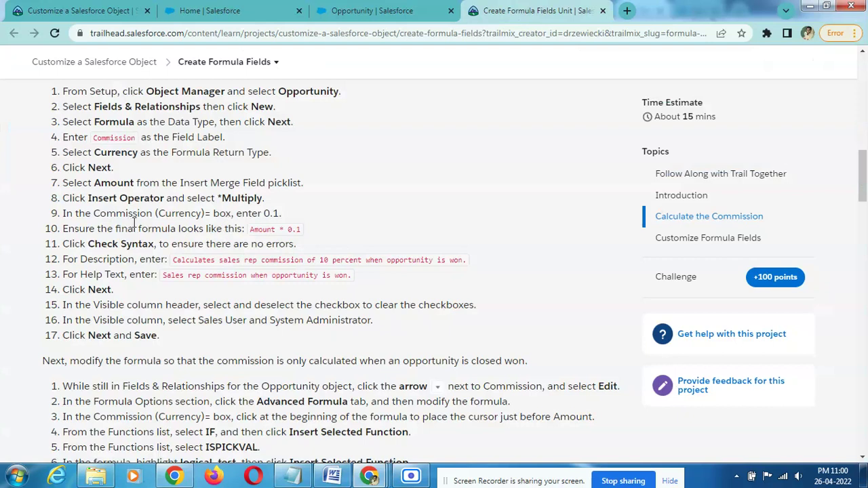
scroll(227, 258, down, 1)
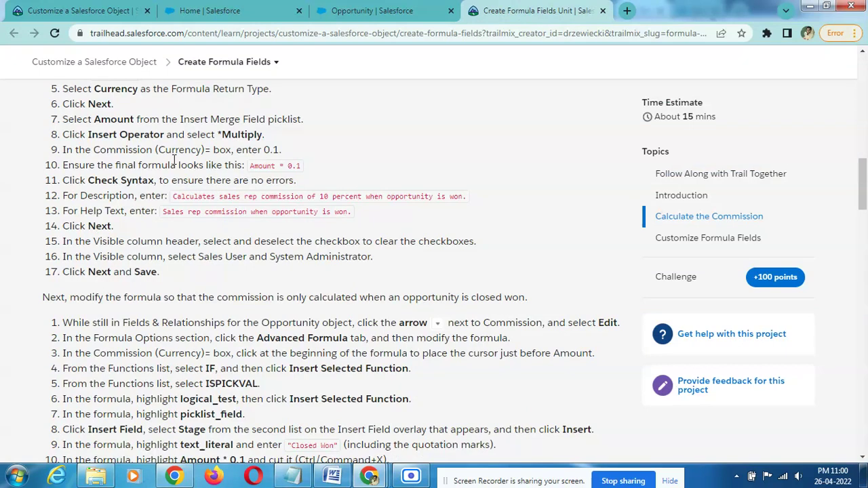
click(327, 12)
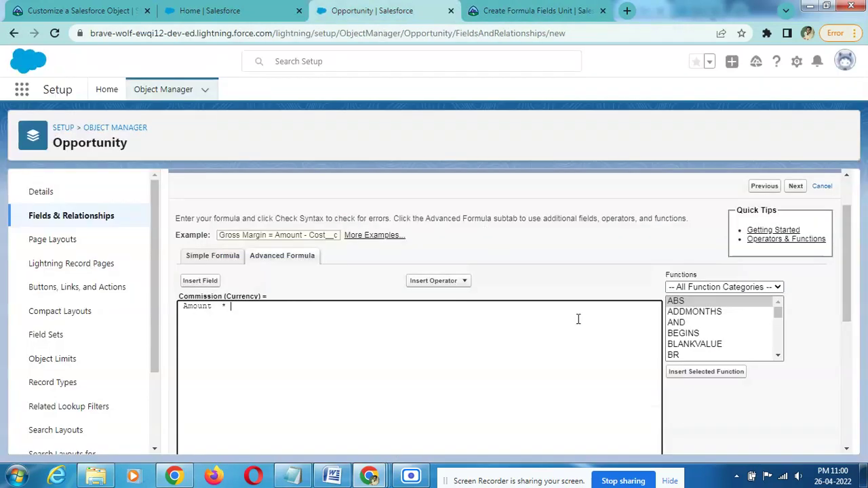
click(686, 346)
key(Down)
key(Down)
key(Down)
key(Down)
key(Down)
key(Down)
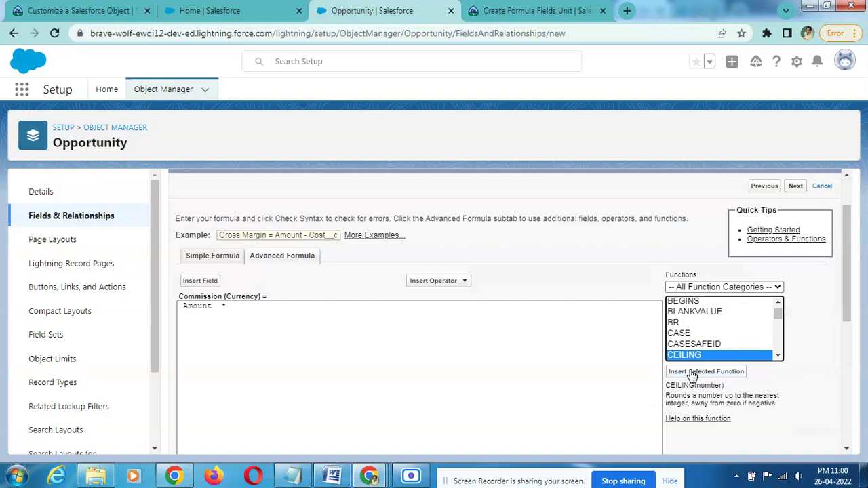
key(Up)
key(Up)
key(Up)
key(Up)
key(Down)
key(Down)
key(Down)
key(Down)
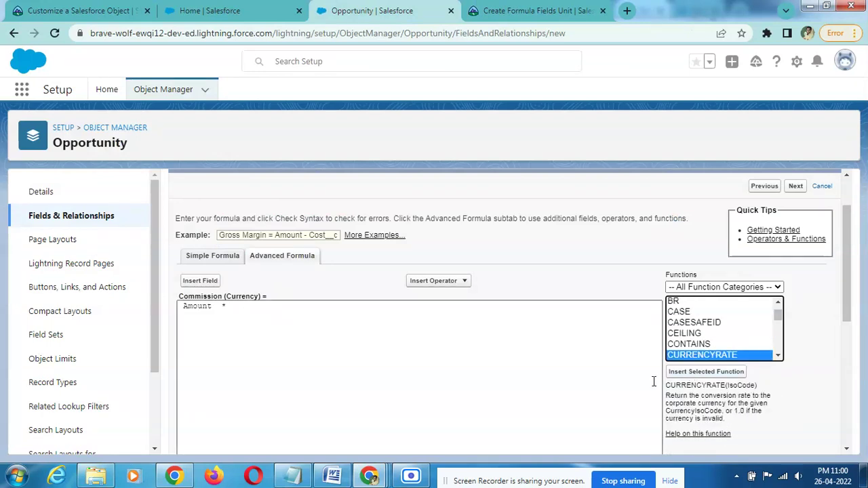
Step: Complete the Commission formula with 0.1 so it reads Amount * 0.1
click(539, 11)
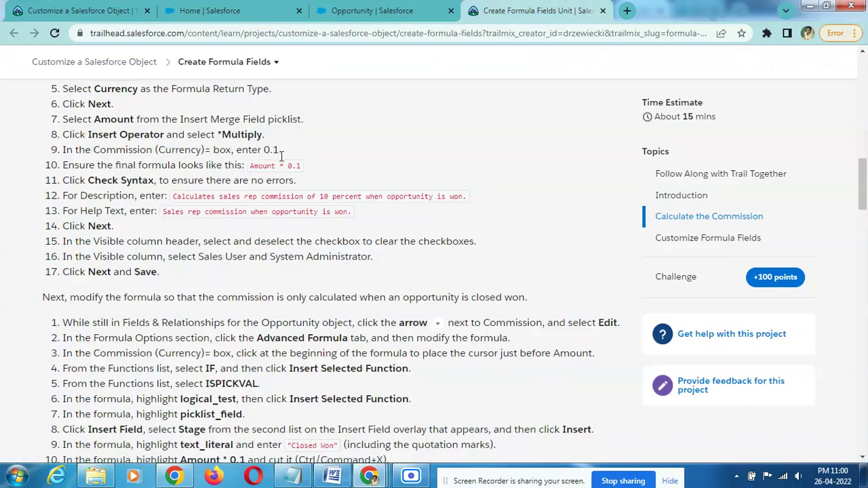
click(372, 11)
click(420, 280)
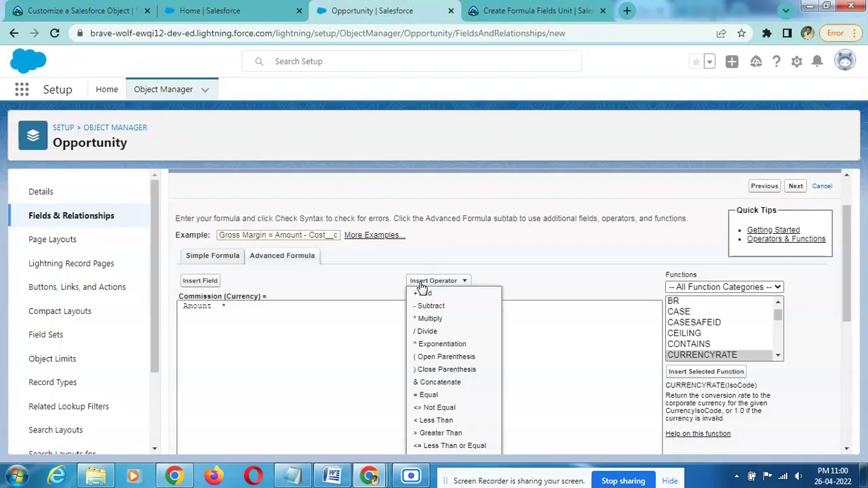
click(275, 311)
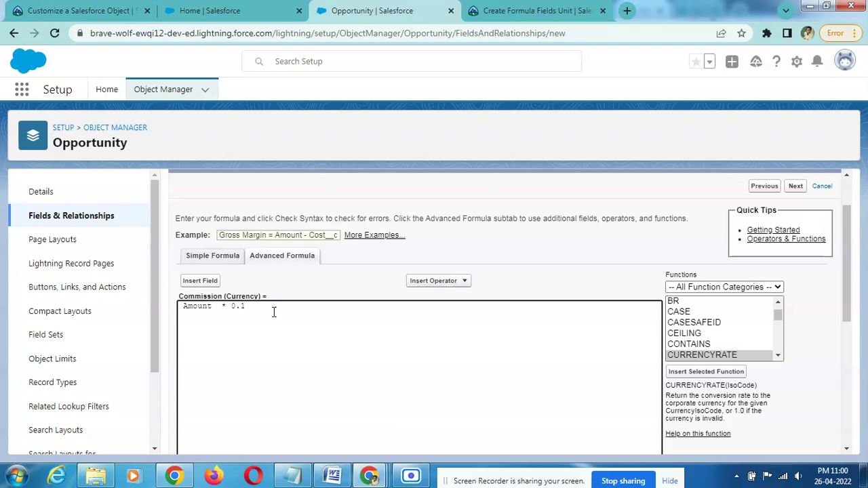
Step: Check the syntax of the Commission formula
key(ctrl+Tab)
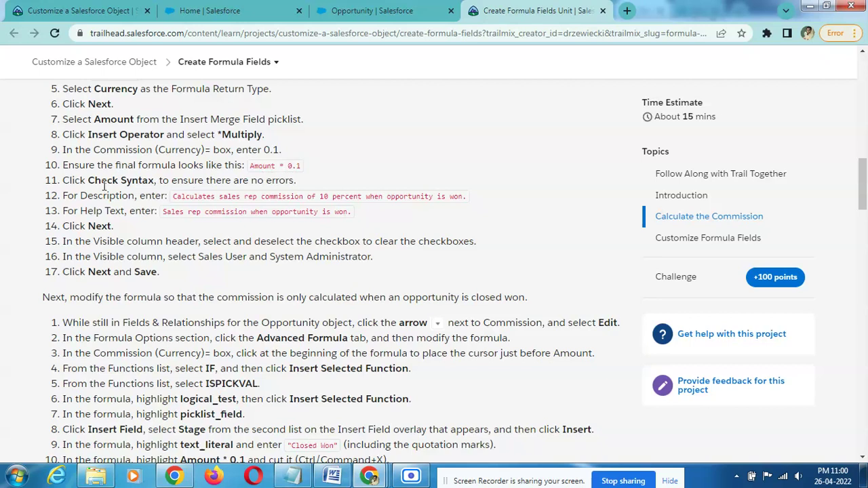
key(ctrl+shift+Tab)
scroll(292, 326, down, 3)
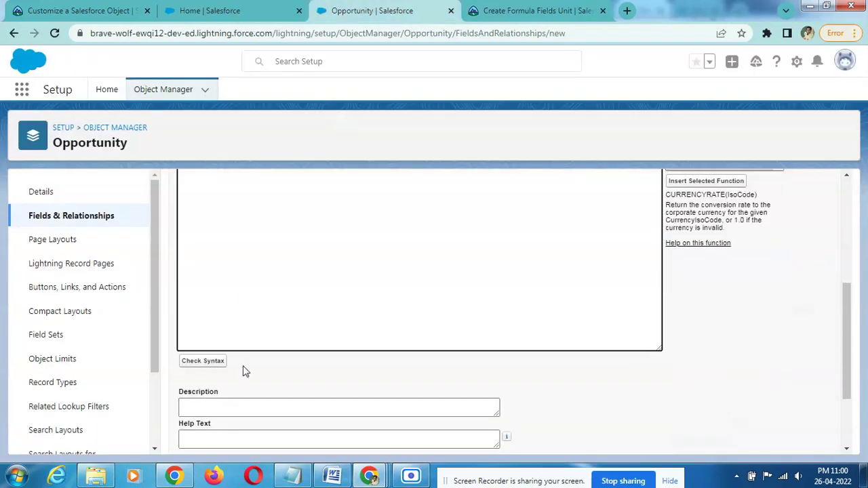
click(203, 361)
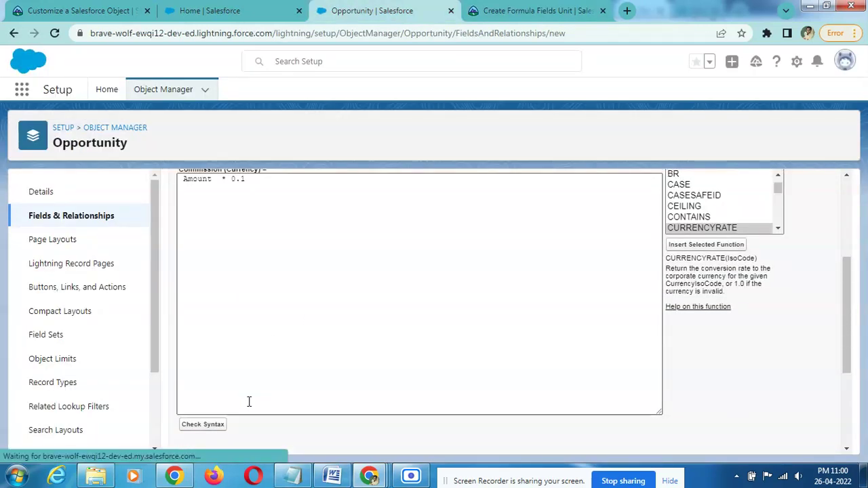
scroll(347, 380, down, 5)
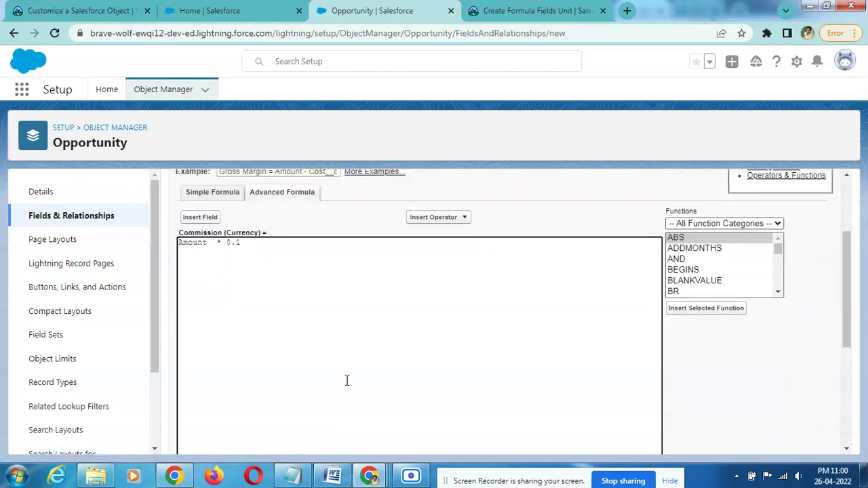
scroll(347, 377, up, 4)
scroll(347, 378, down, 2)
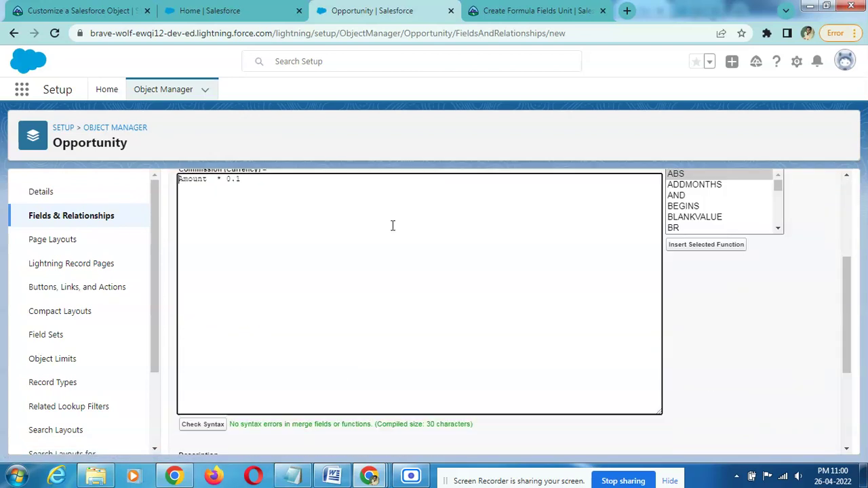
Step: Copy "Calculates sales rep commission of 10 percent when opportunity is won." from the Trailhead instructions into the field's Description
click(502, 8)
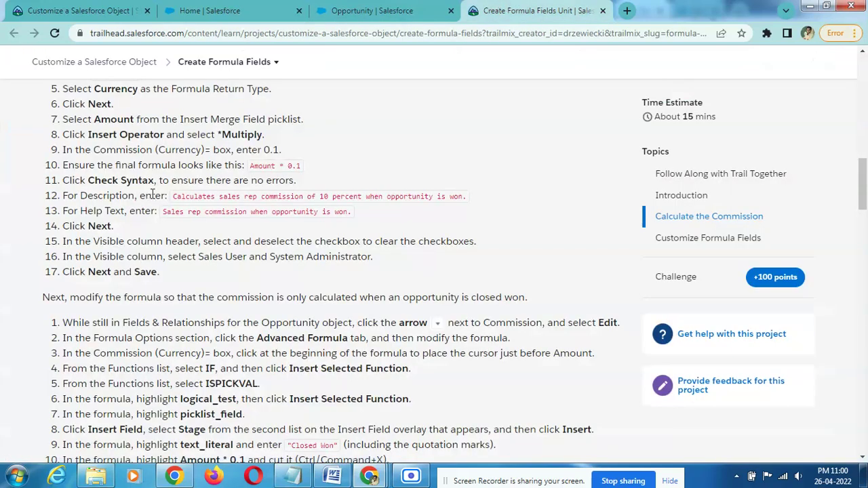
drag(171, 198, 468, 201)
key(ctrl+c)
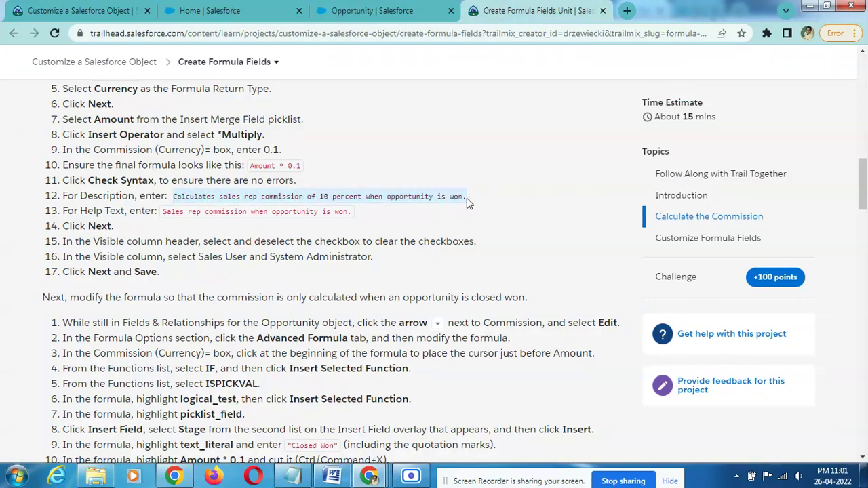
click(372, 10)
scroll(379, 273, down, 3)
click(291, 297)
key(ctrl+v)
click(558, 285)
Step: Copy "Sales rep commission when opportunity is won." from the Trailhead instructions into the field's Help Text
click(536, 10)
drag(164, 211, 356, 215)
key(ctrl+c)
click(372, 10)
click(400, 330)
key(ctrl+v)
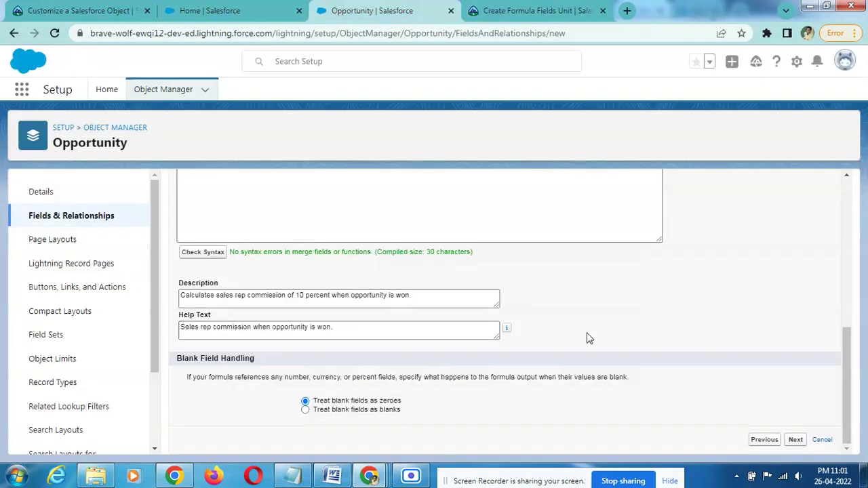
Step: Check the Trailhead instructions and continue the new Commission field to the field-level security step
click(537, 10)
click(338, 8)
click(795, 439)
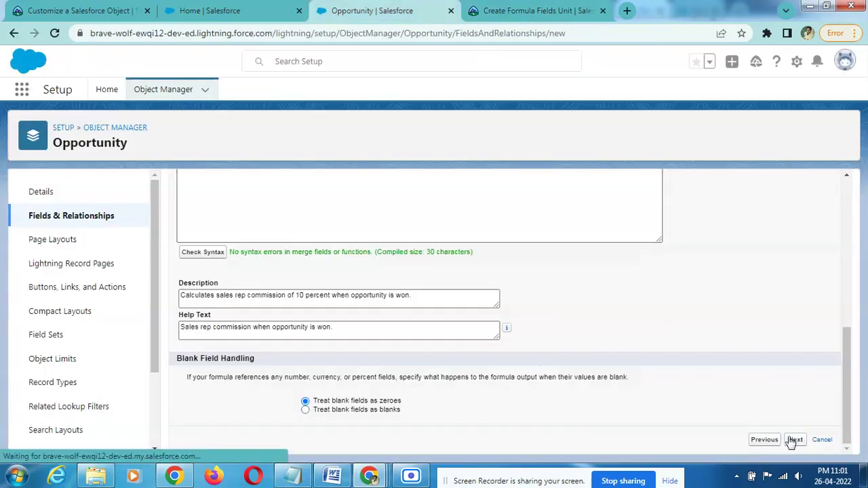
Step: Toggle the Visible column header checkbox twice for all profiles, following the Trailhead instructions
click(542, 6)
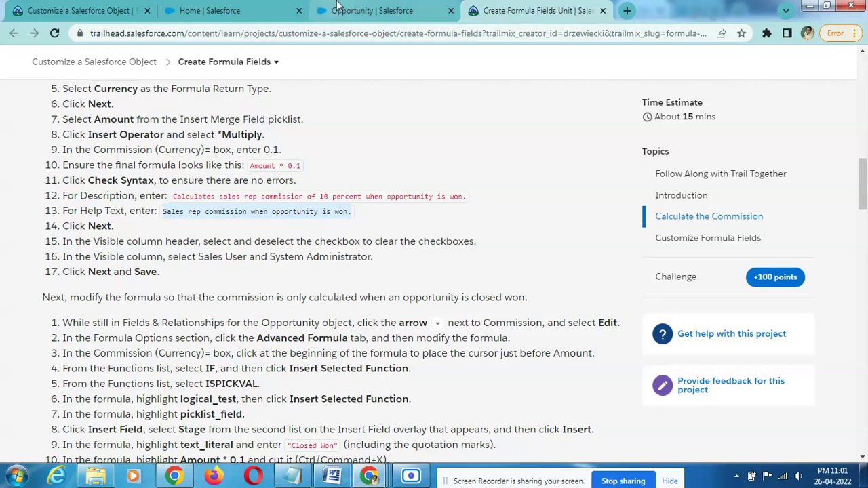
click(337, 5)
click(620, 356)
click(620, 356)
Step: Search the field-level security page for "clear" and look through the list of profiles
click(546, 8)
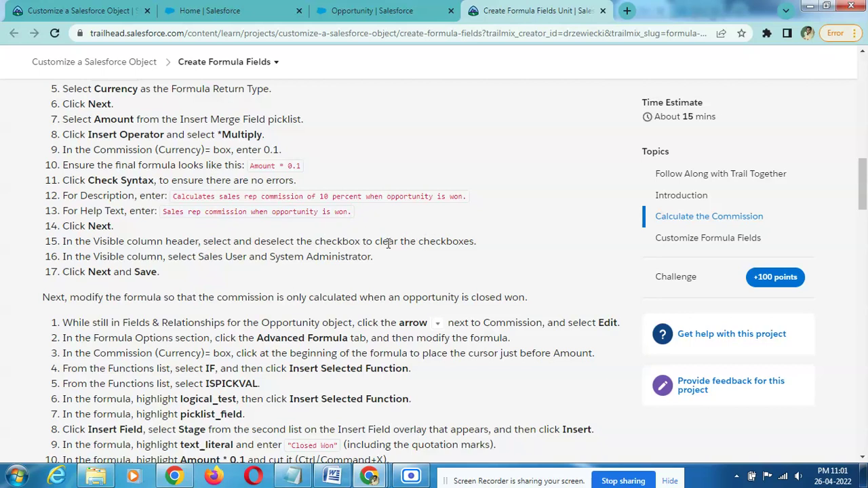
click(416, 9)
key(ctrl+f)
text(clear)
scroll(491, 266, down, 1)
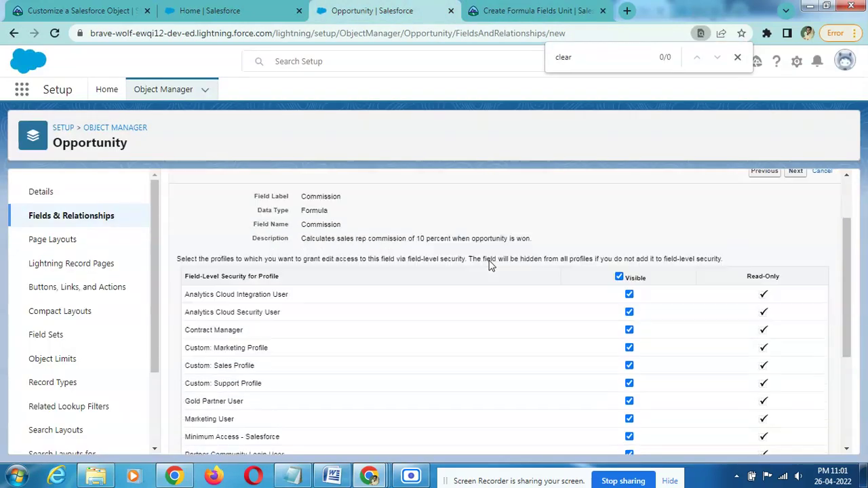
scroll(491, 268, down, 2)
scroll(490, 272, up, 4)
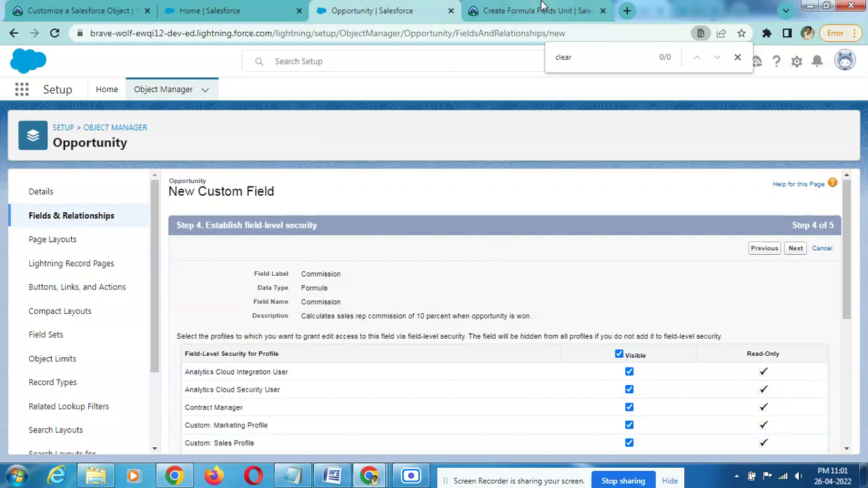
Step: Recheck the Trailhead instruction and clear the Visible setting for all profiles at once
click(542, 8)
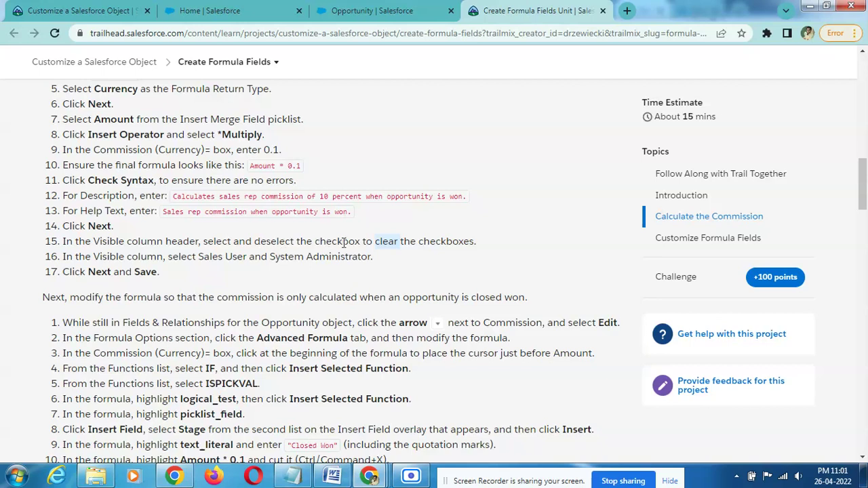
click(429, 8)
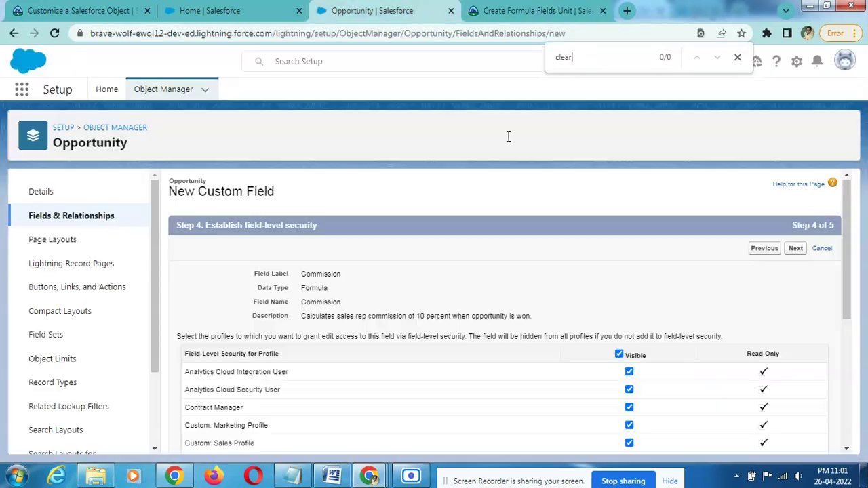
click(620, 355)
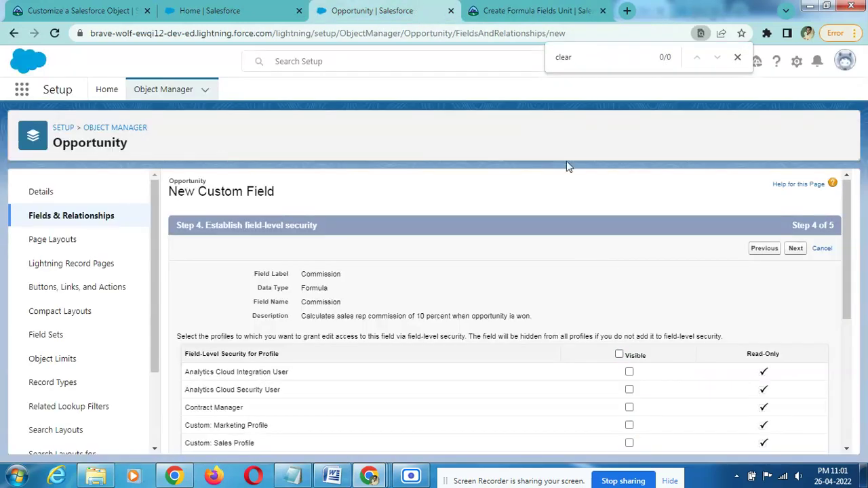
Step: Copy "Sales User" from the Trailhead instructions, find that profile on the page and make the Commission field visible to it
click(553, 8)
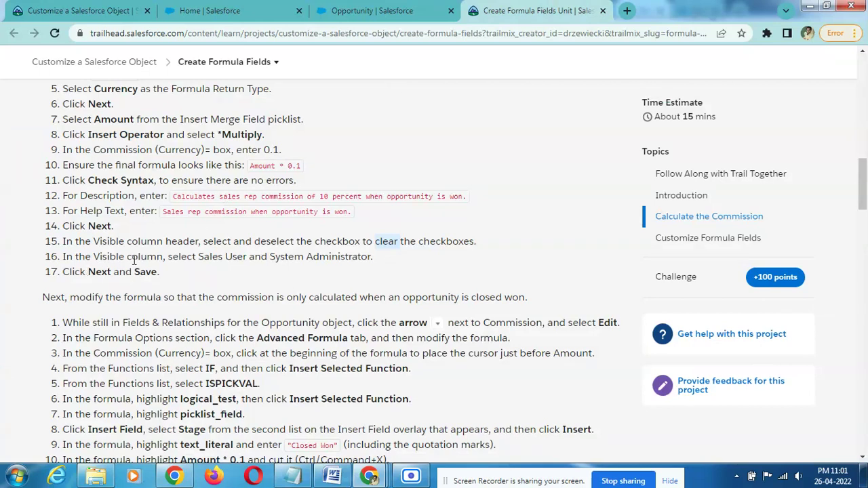
drag(199, 258, 240, 259)
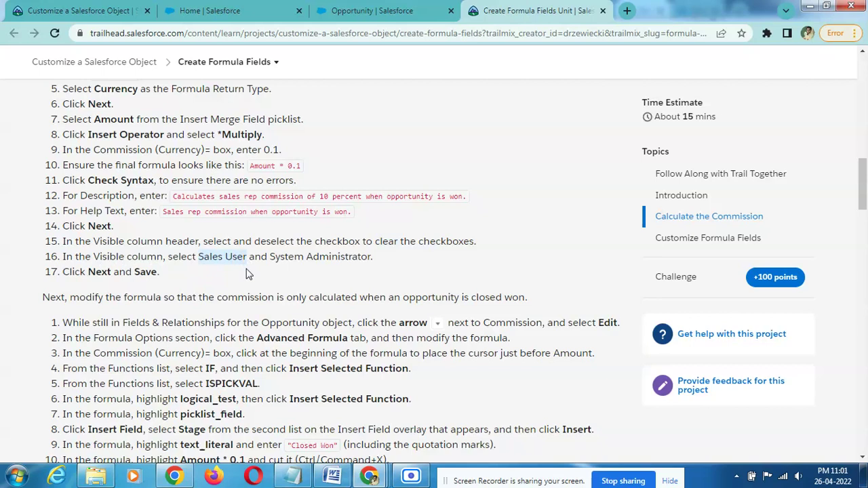
key(ctrl+c)
click(369, 8)
key(ctrl+v)
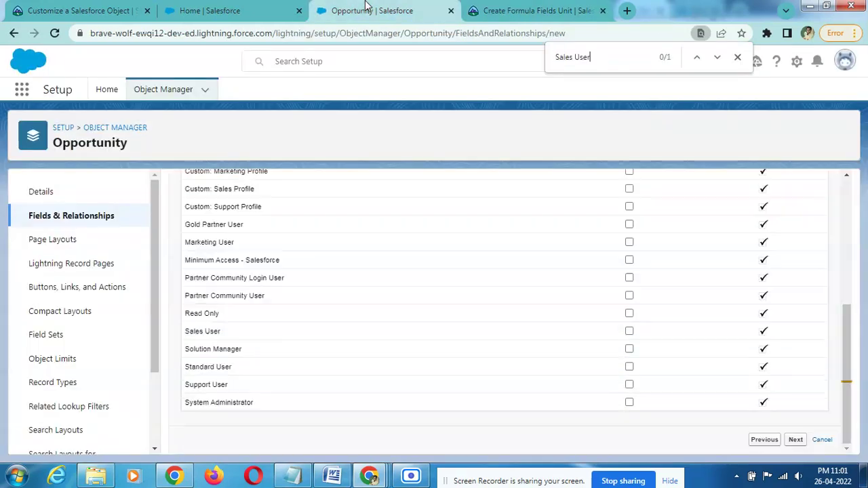
click(629, 331)
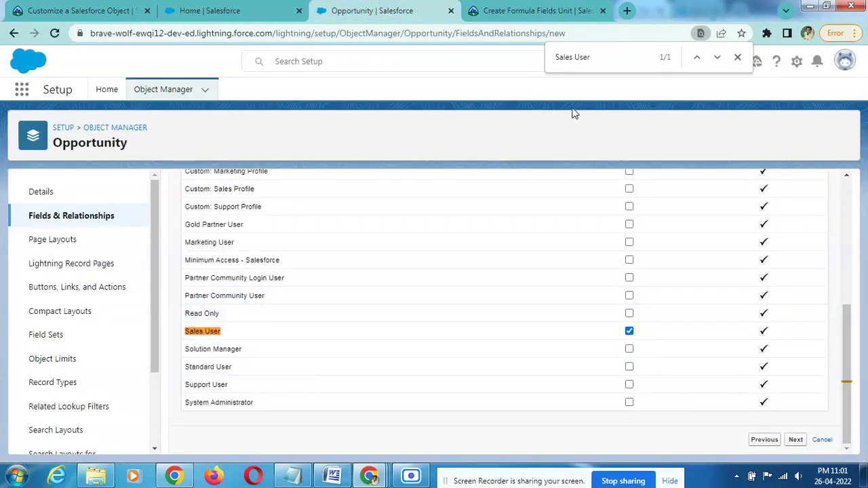
Step: Copy "System Administrator" from the Trailhead instructions, find that profile and make the Commission field visible to it
click(536, 11)
drag(270, 258, 384, 263)
click(412, 8)
key(ctrl+f)
key(ctrl+v)
click(629, 402)
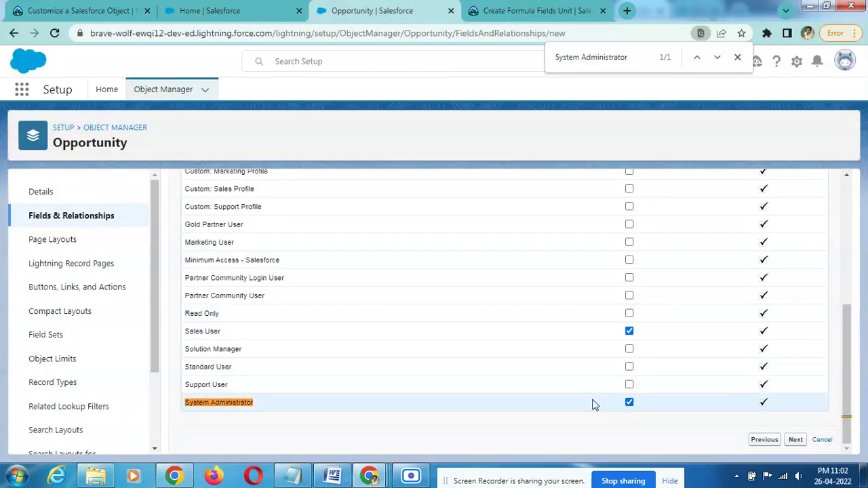
Step: Recheck the Trailhead instructions and continue the Commission field to the page layouts step
click(485, 7)
click(397, 7)
scroll(836, 243, up, 4)
click(796, 251)
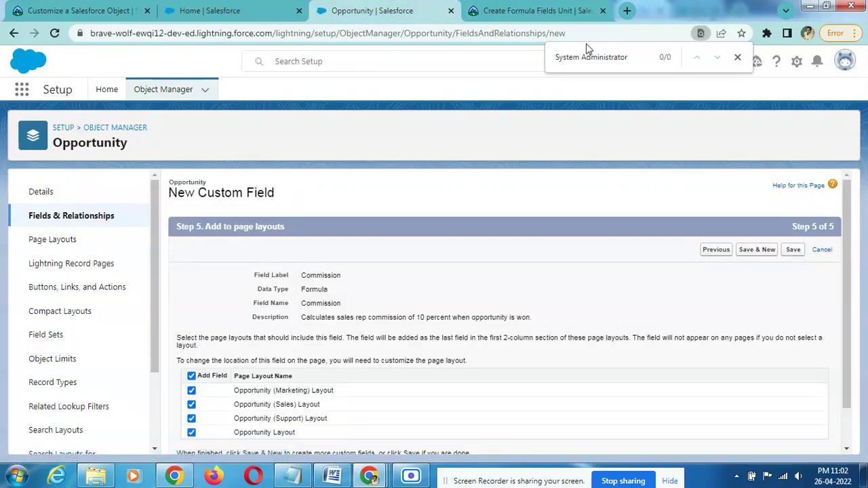
Step: Consult the next Trailhead instructions and save the Commission field with all Opportunity page layouts selected
click(515, 11)
scroll(223, 285, down, 2)
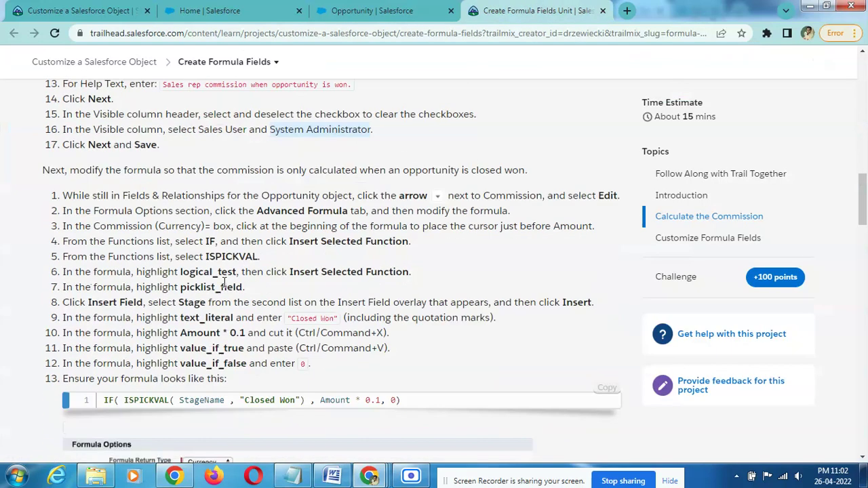
click(380, 11)
click(793, 251)
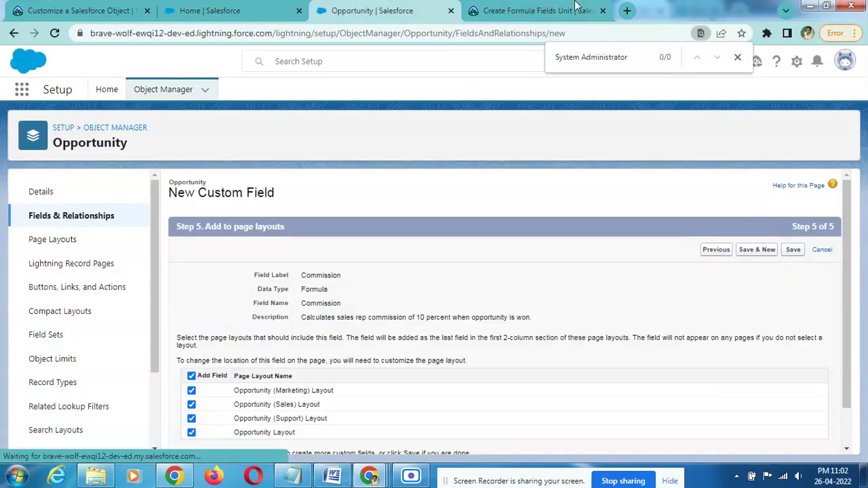
Step: Examine the Trailhead instruction for editing Commission alongside the Opportunity object's Fields & Relationships list
click(575, 8)
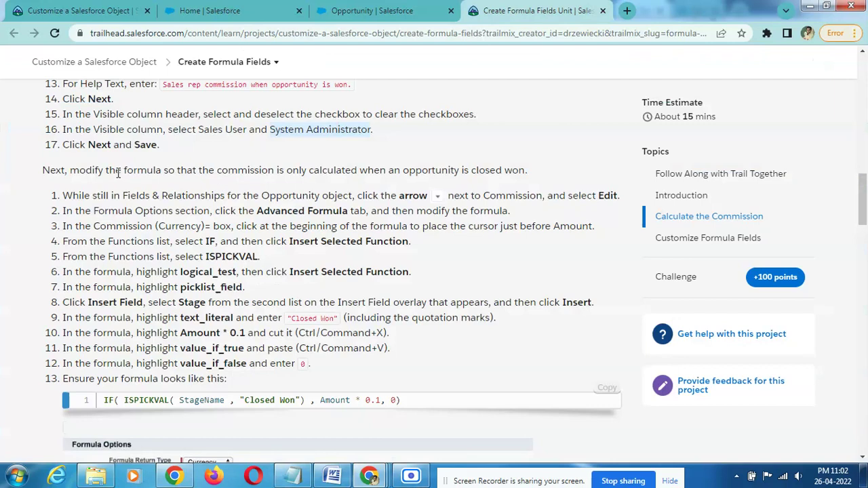
double_click(272, 196)
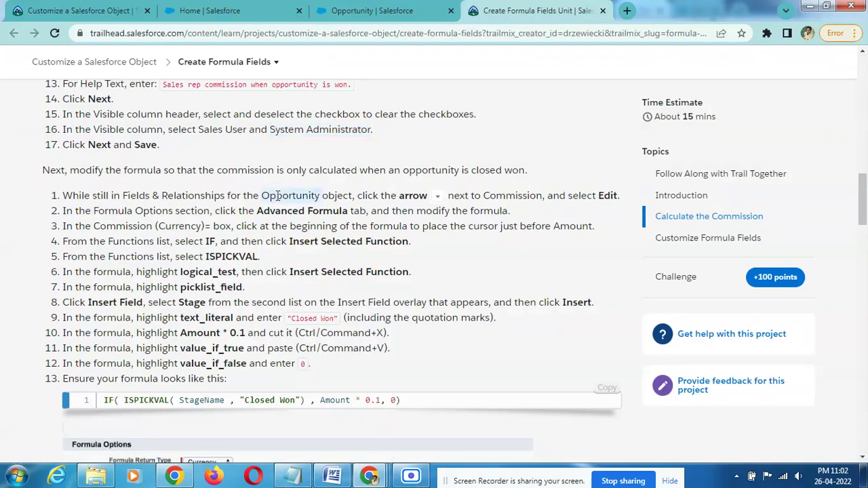
click(393, 10)
click(402, 8)
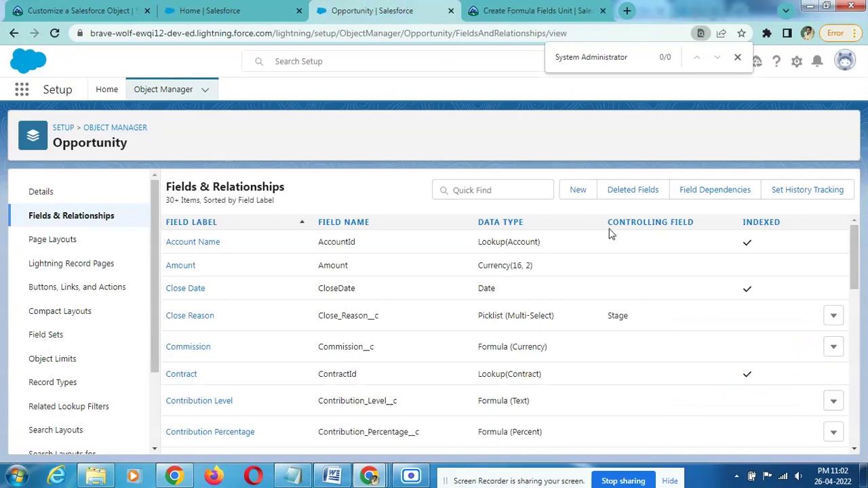
click(508, 8)
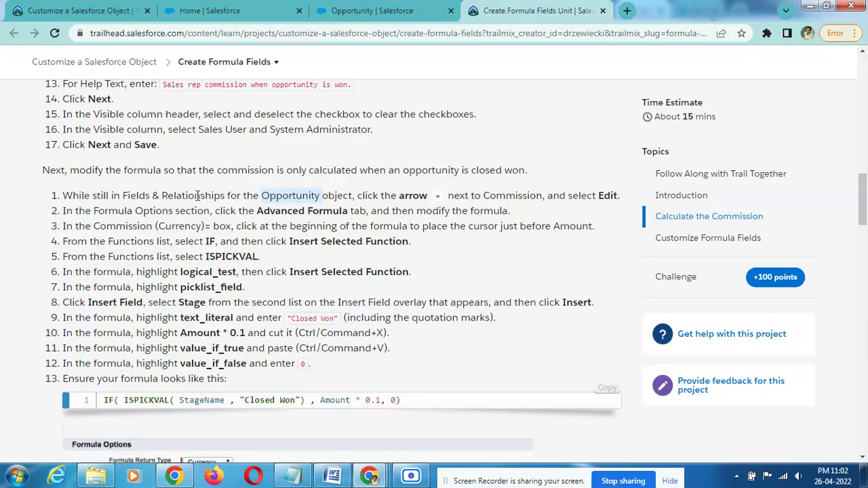
click(432, 10)
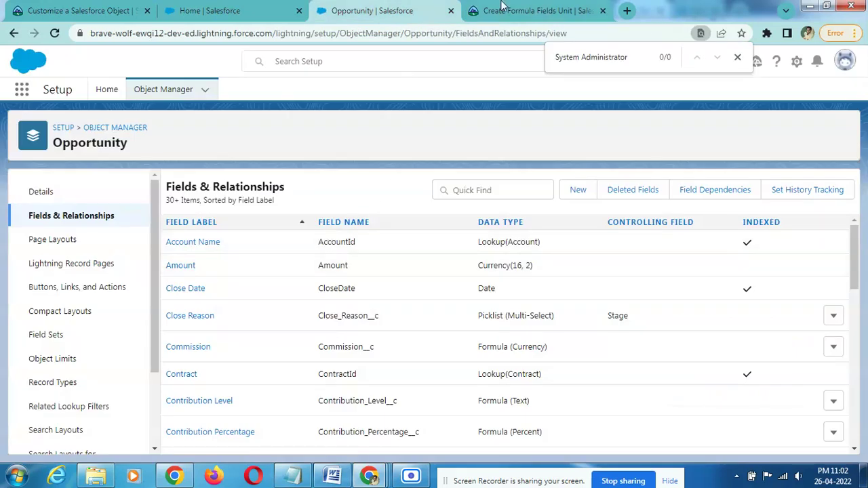
click(503, 8)
click(215, 196)
drag(111, 196, 325, 195)
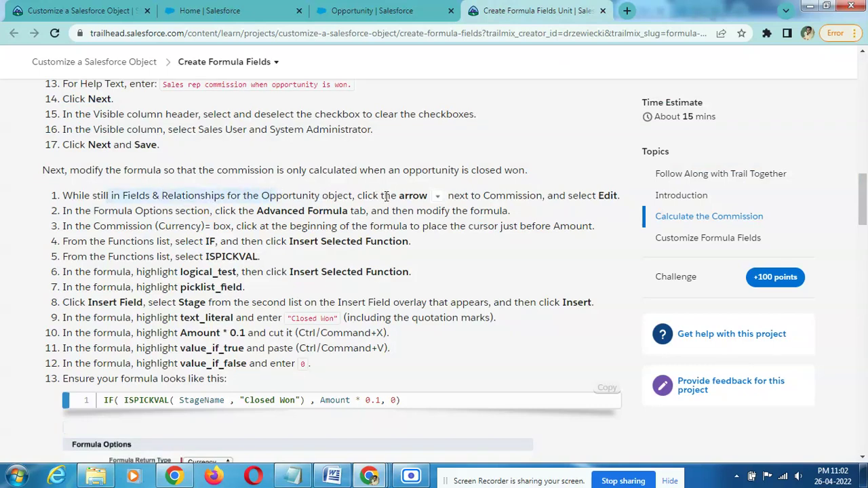
Step: Filter the Opportunity fields by "Commission" and open the Commission field for editing
double_click(503, 196)
click(371, 11)
click(514, 190)
key(ctrl+v)
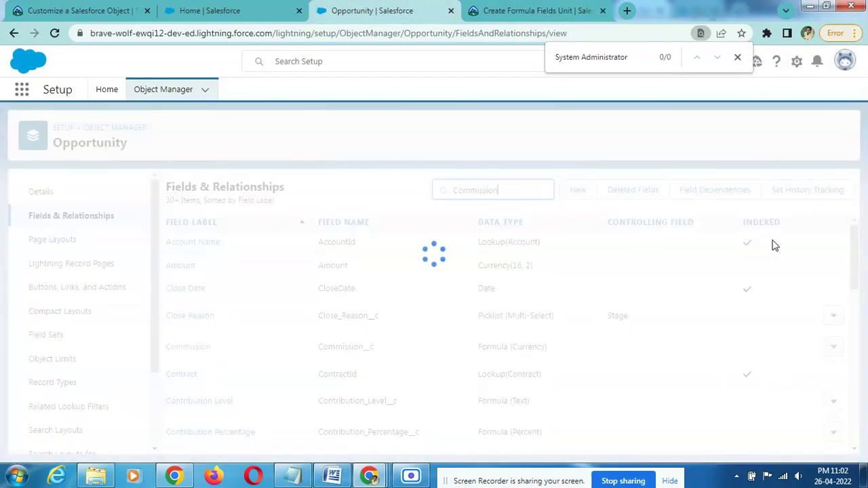
click(845, 247)
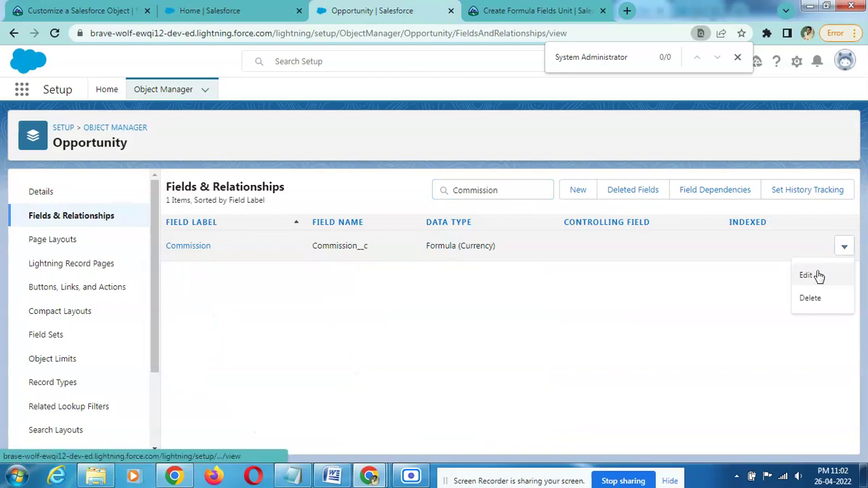
Step: Compare the Trailhead steps for modifying the formula with the Advanced Formula editor in Commission's Formula Options section
click(596, 11)
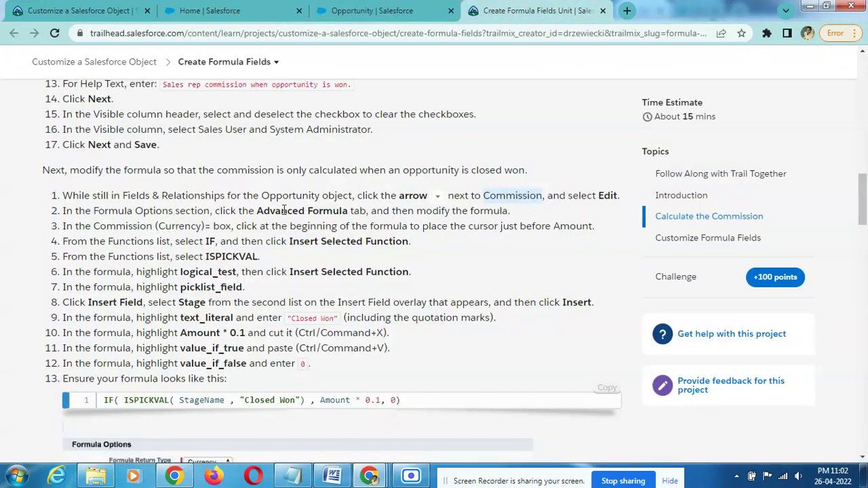
click(372, 10)
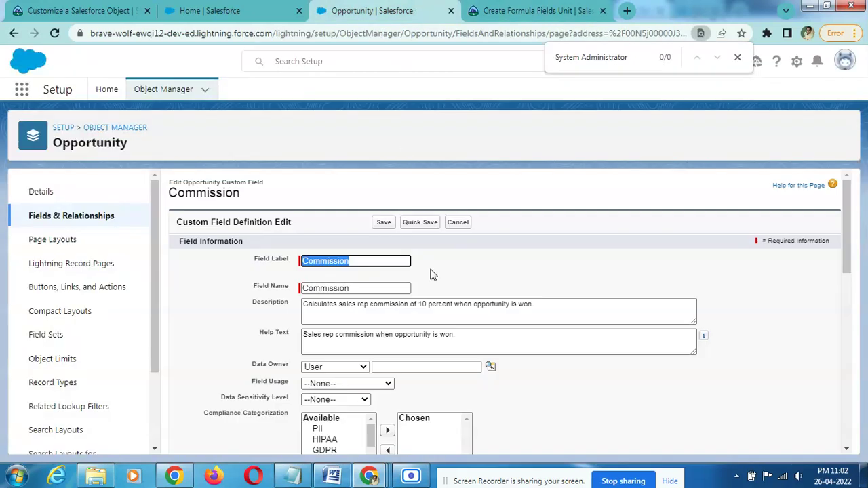
scroll(431, 284, down, 5)
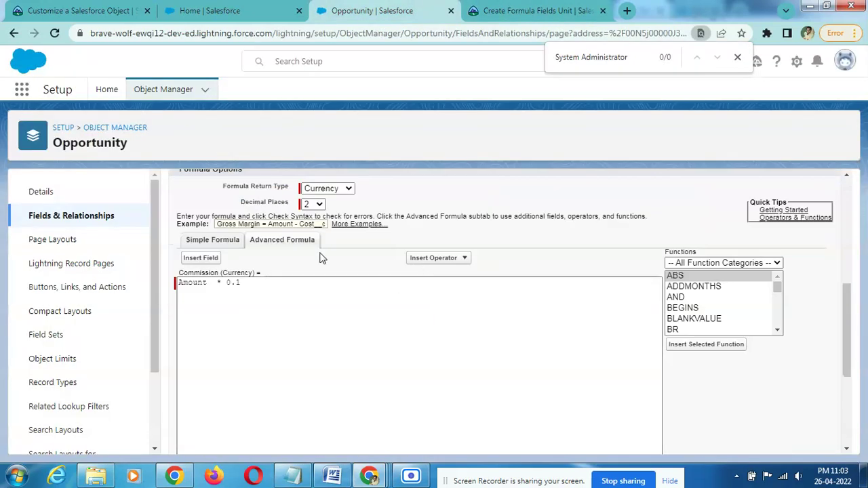
key(ctrl+Tab)
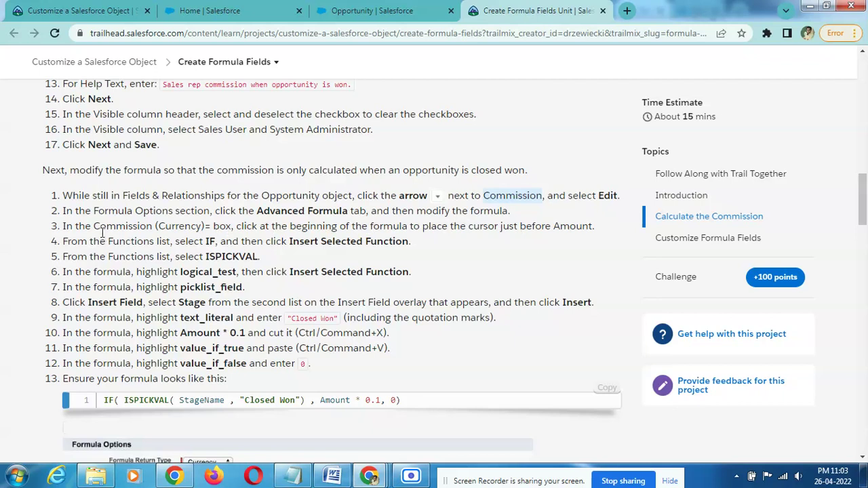
click(397, 11)
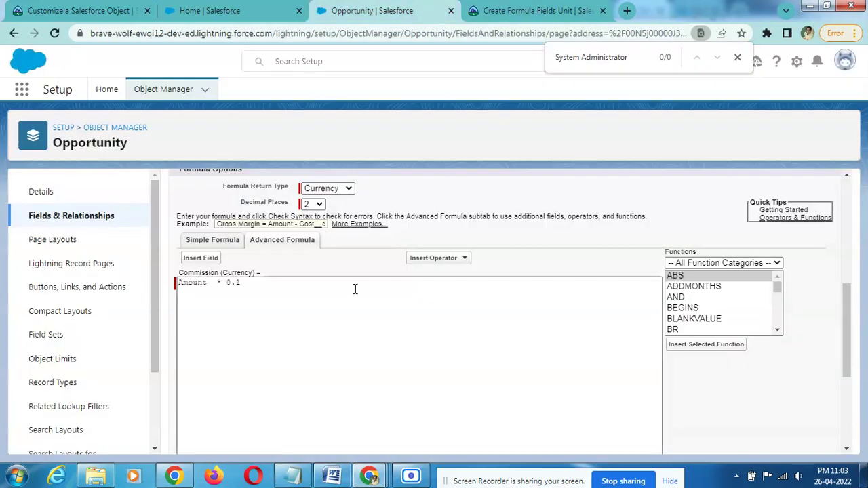
click(533, 9)
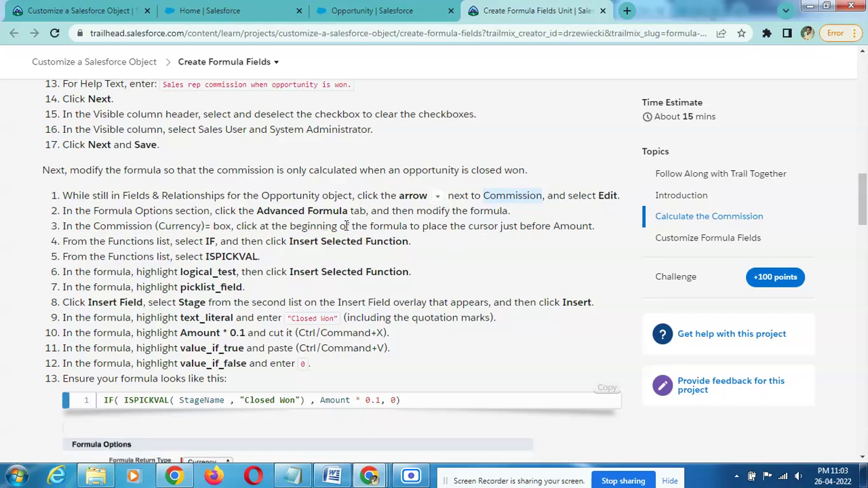
click(383, 7)
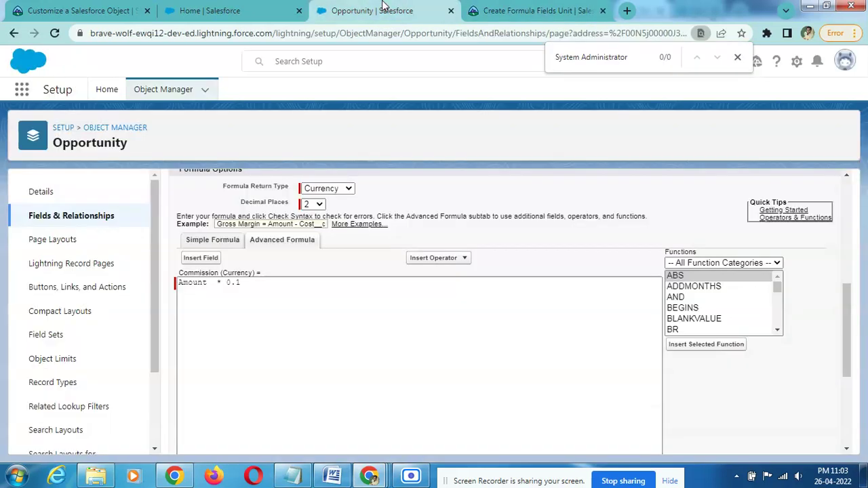
click(536, 7)
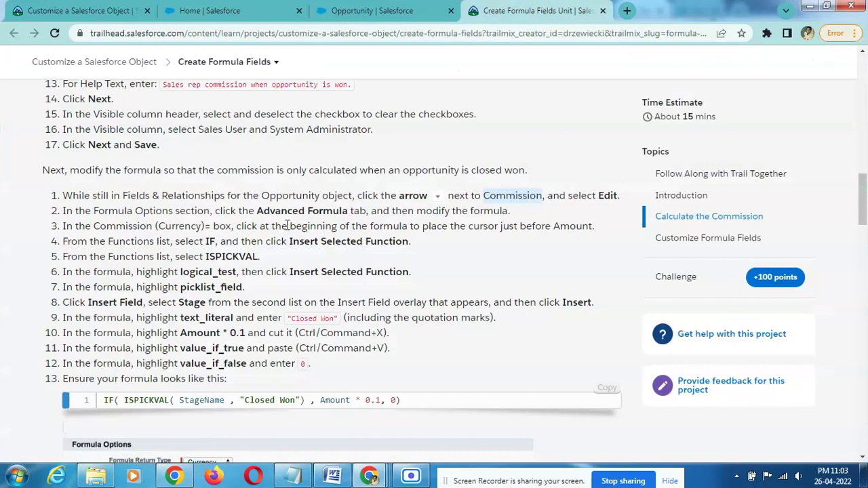
Step: Search the Commission field's edit page for "beginning"
click(380, 10)
key(ctrl+f)
text(beginning)
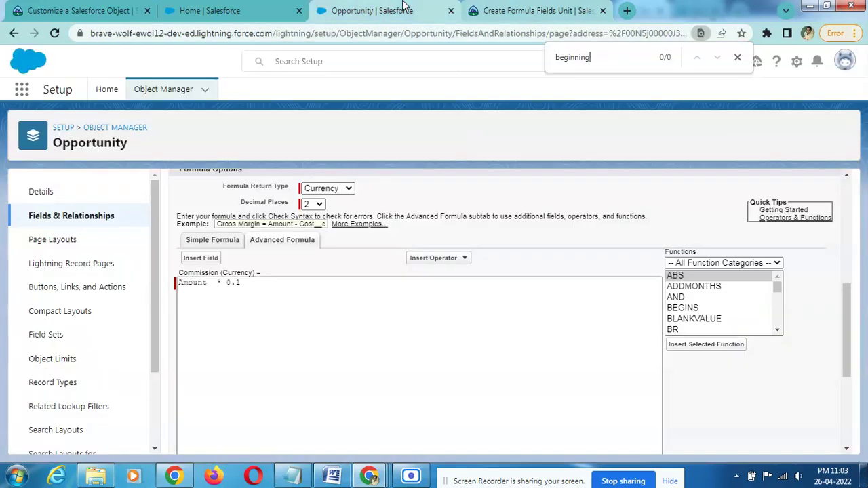
Step: Review the Trailhead steps for modifying the Commission formula, from inserting IF and ISPICKVAL through checking syntax and saving
click(508, 6)
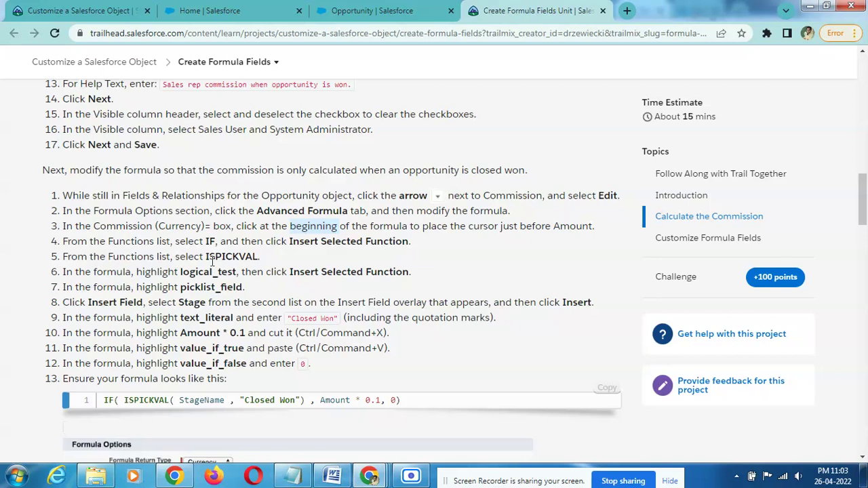
drag(181, 272, 236, 271)
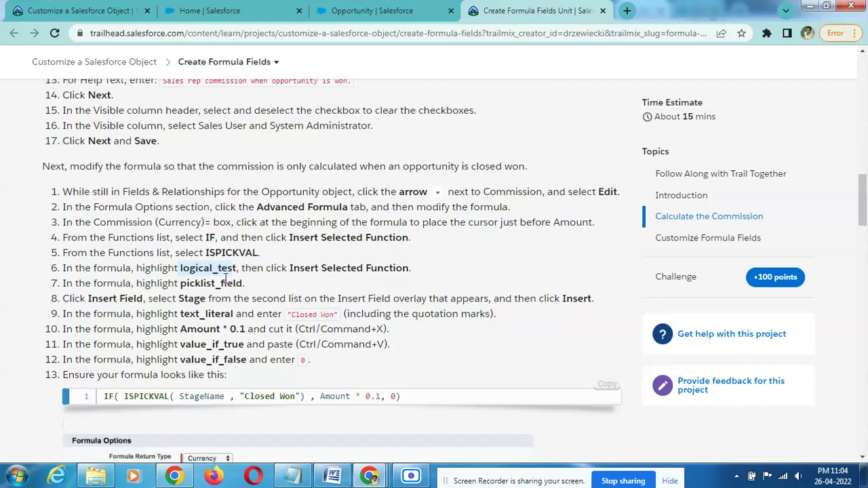
scroll(225, 278, down, 3)
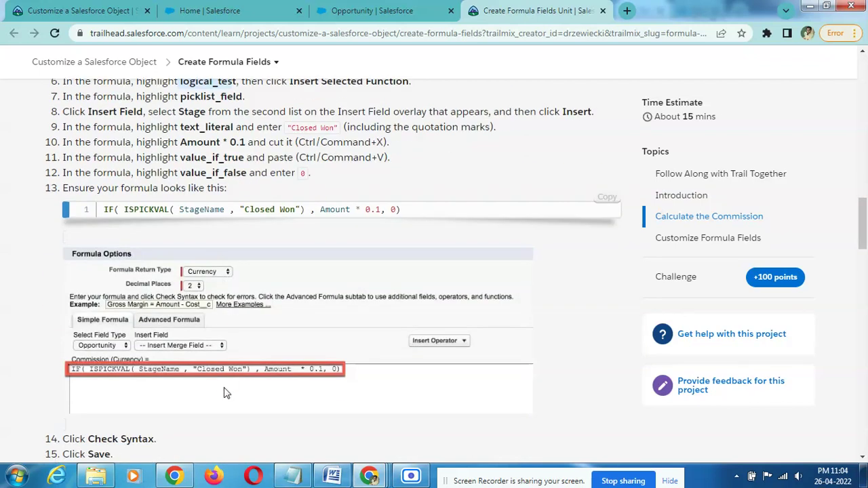
scroll(212, 399, down, 2)
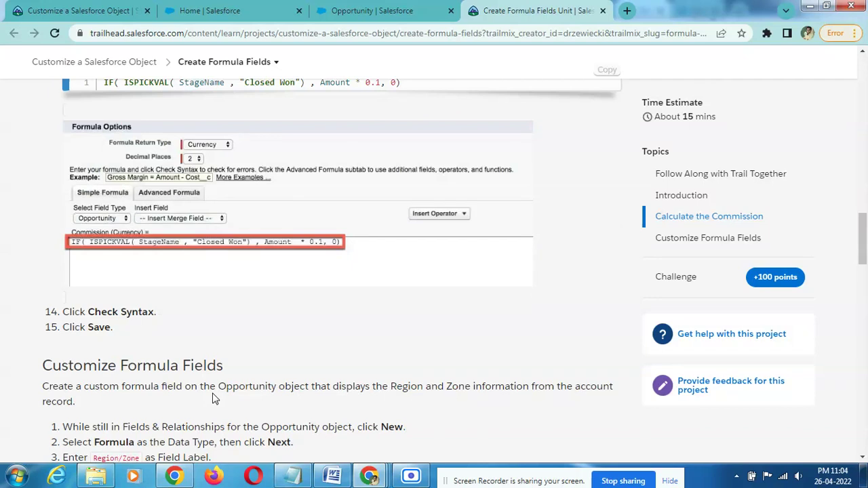
scroll(213, 399, up, 4)
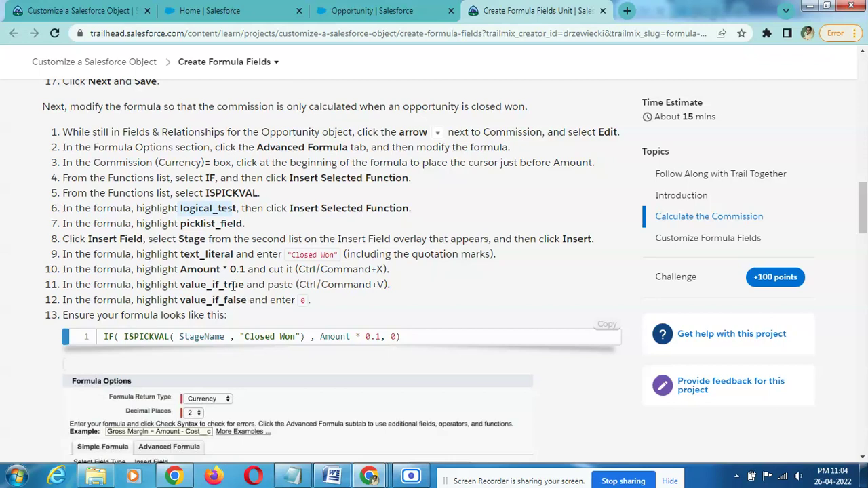
scroll(233, 282, down, 2)
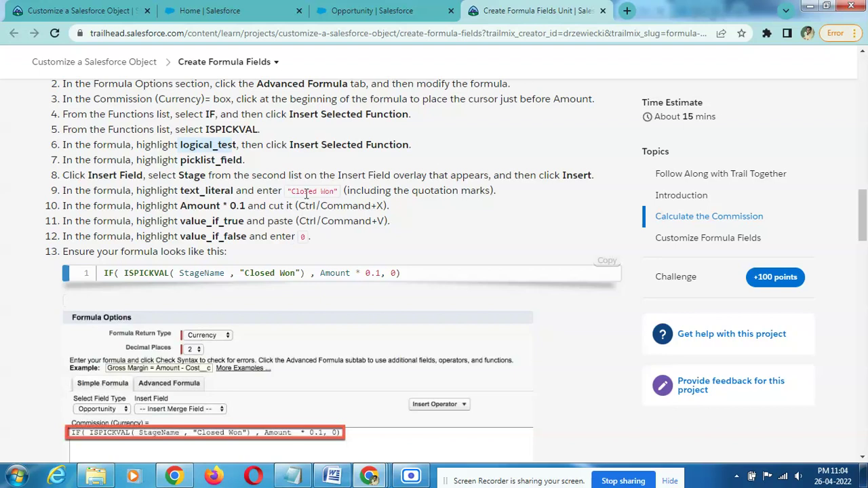
Step: Insert the ISPICKVAL function below Amount * 0.1 in Commission's Advanced Formula editor
click(380, 10)
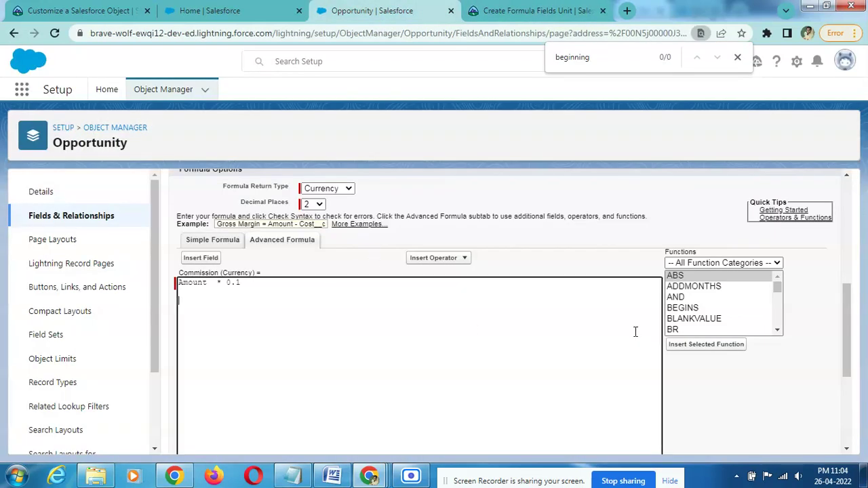
click(710, 318)
key(i)
key(s)
key(p)
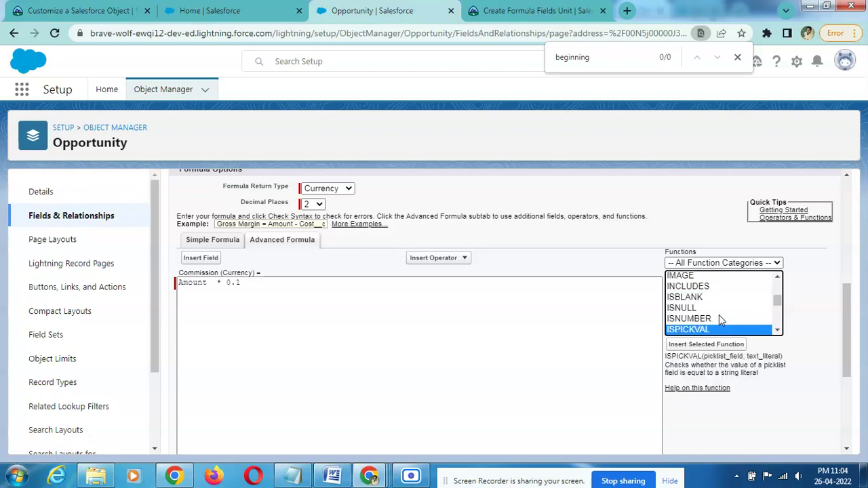
click(721, 344)
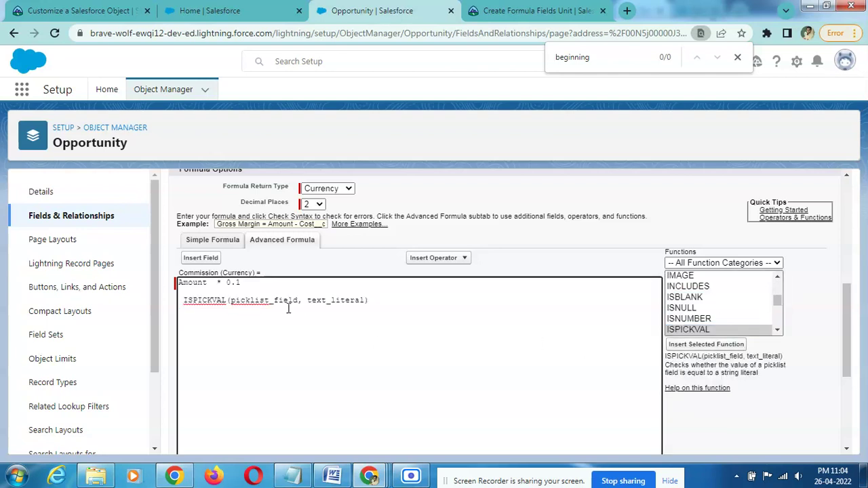
Step: Replace the picklist_field placeholder in ISPICKVAL with the Opportunity's Stage field
double_click(275, 301)
click(204, 262)
click(373, 318)
key(s)
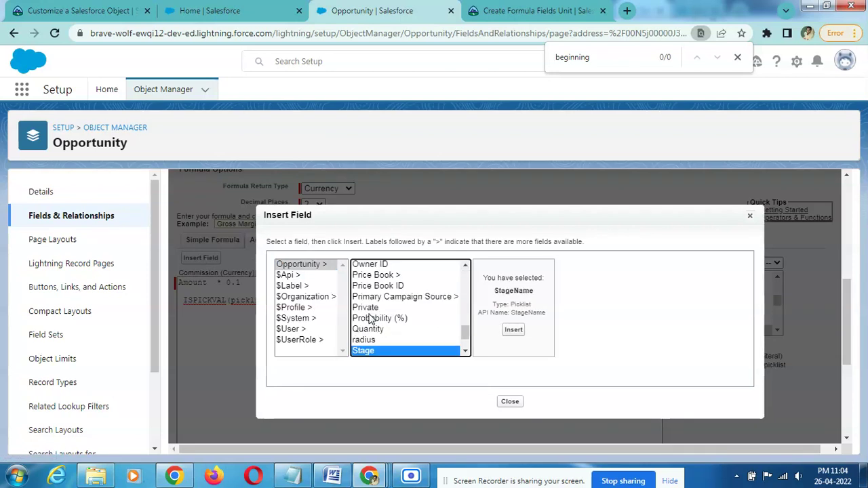
click(514, 330)
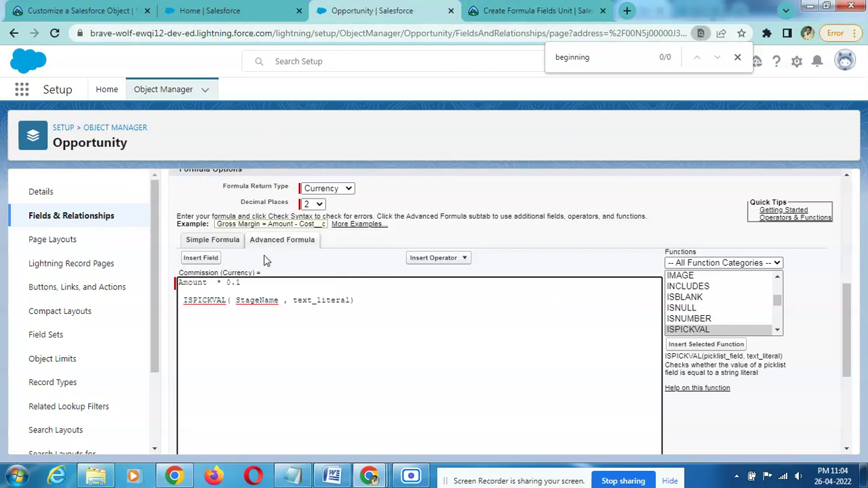
Step: Duplicate the Opportunity setup browser tab, place the copy before the original, and return to the Commission formula
scroll(264, 255, up, 2)
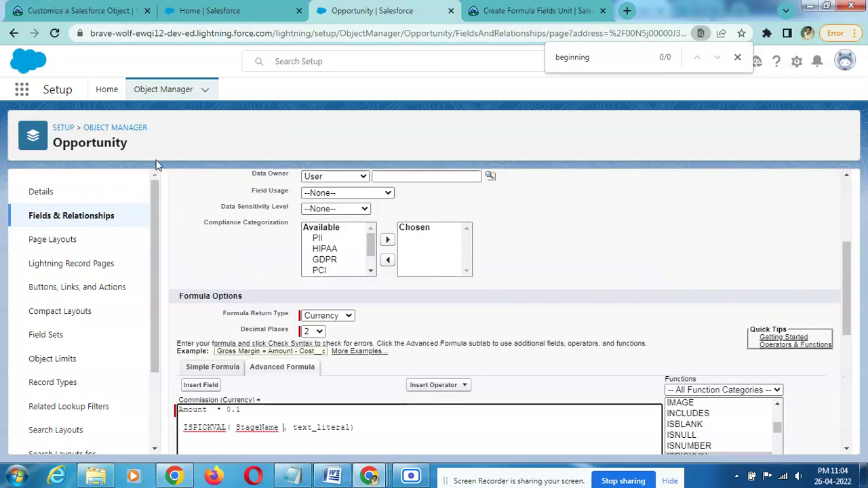
right_click(369, 5)
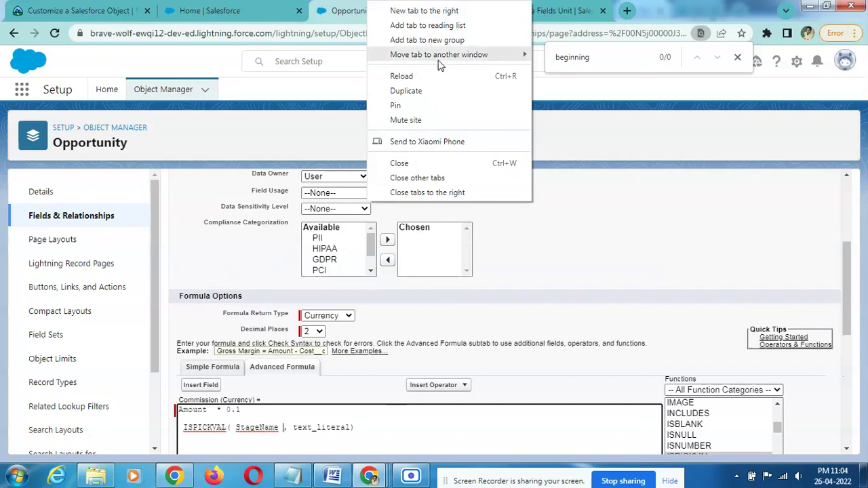
click(438, 97)
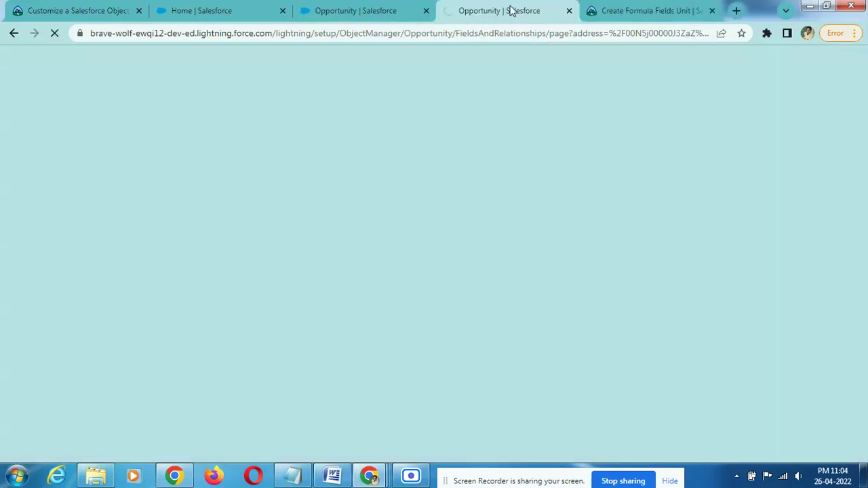
drag(510, 10, 348, 7)
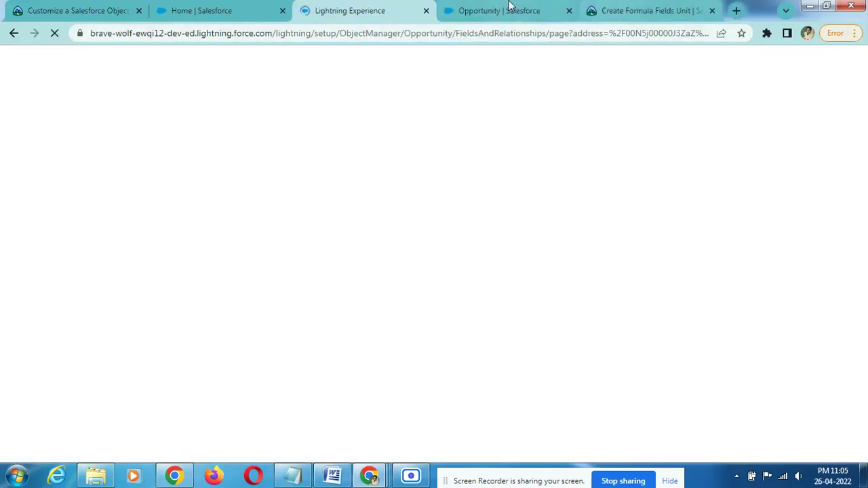
click(507, 9)
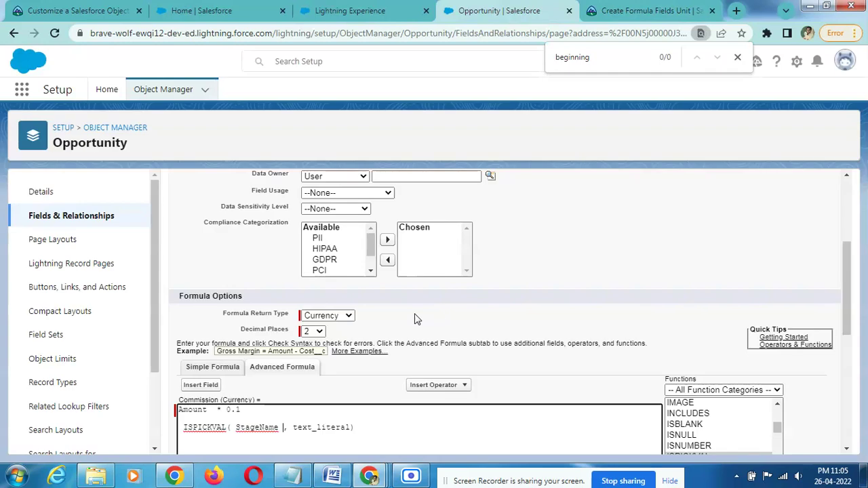
Step: In the duplicate tab, filter the Opportunity fields by "Stage" and open the Stage field's picklist values
double_click(264, 427)
click(327, 12)
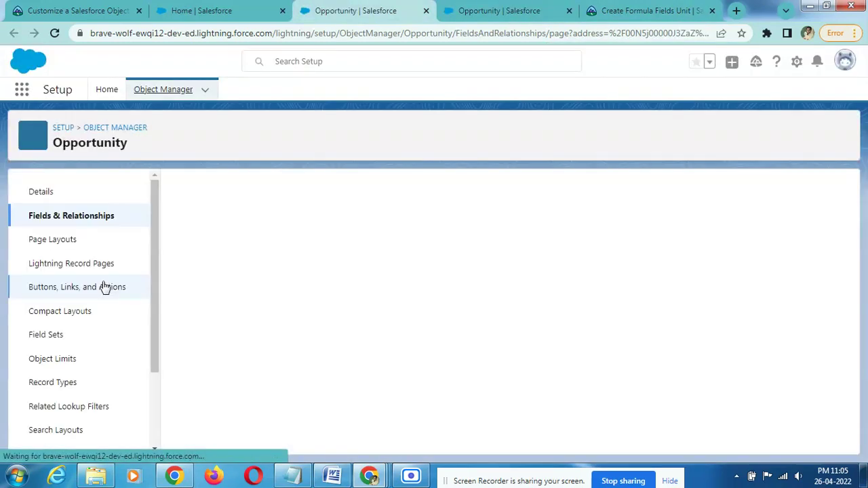
click(42, 194)
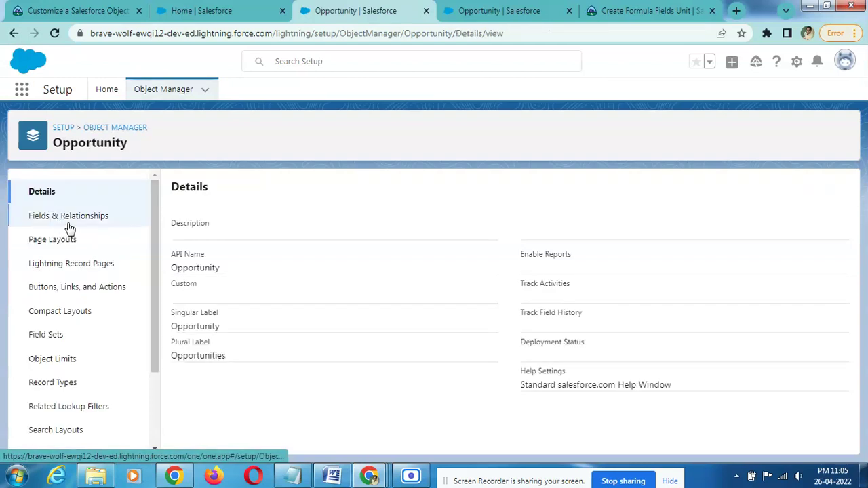
click(69, 227)
click(486, 196)
text(StageName)
key(BackSpace)
key(BackSpace)
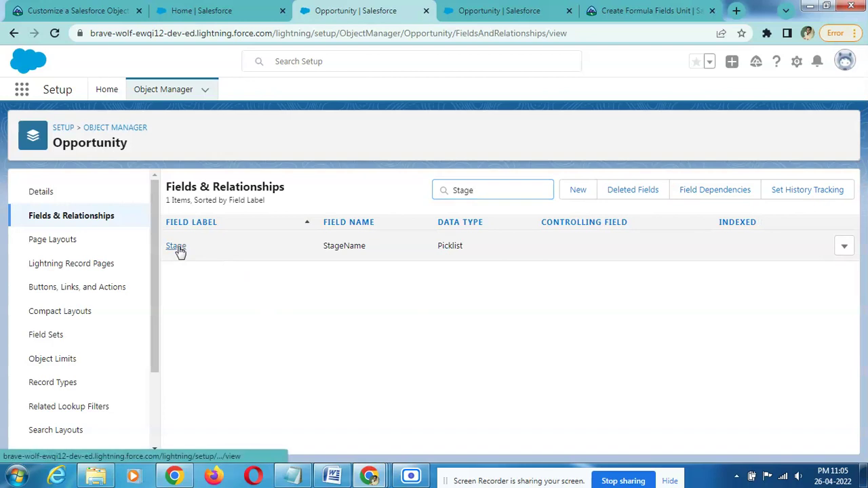
click(179, 249)
scroll(411, 317, down, 3)
scroll(414, 318, down, 2)
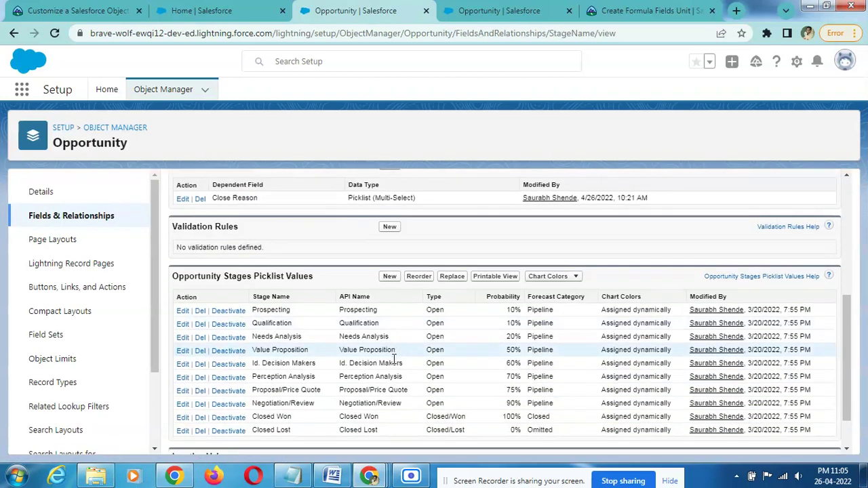
Step: Copy "Closed Won" from the Trailhead instructions and find its API name among the Opportunity Stages picklist values
key(ctrl+Tab)
key(ctrl+Tab)
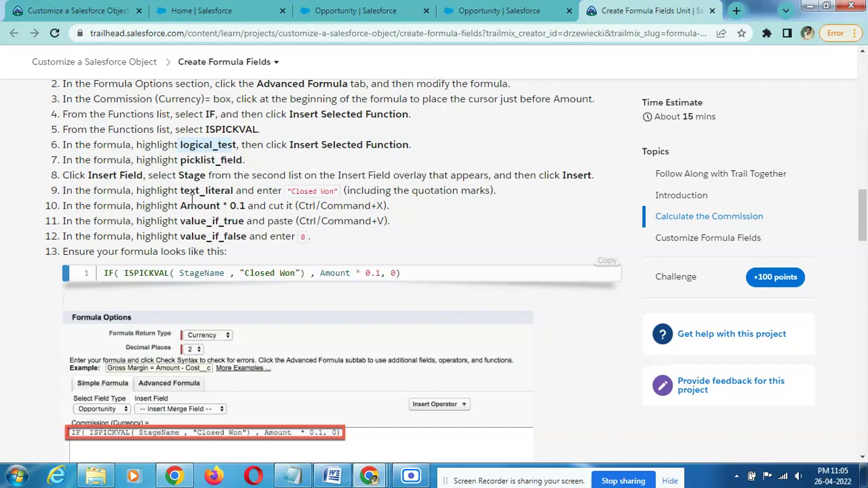
drag(291, 191, 332, 190)
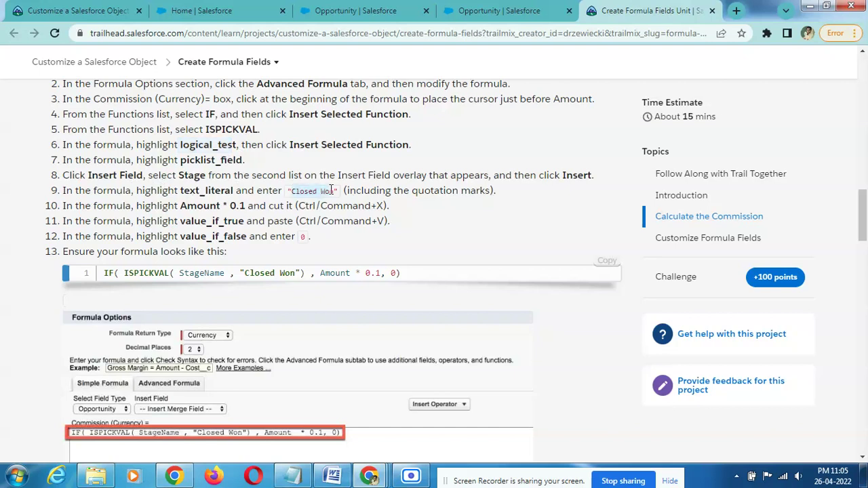
key(ctrl+c)
click(468, 8)
click(409, 5)
key(ctrl+f)
key(ctrl+v)
triple_click(354, 366)
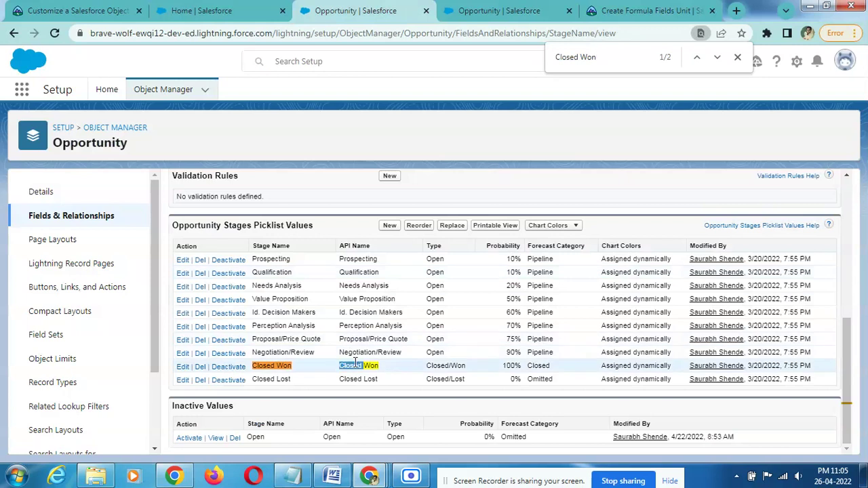
triple_click(354, 246)
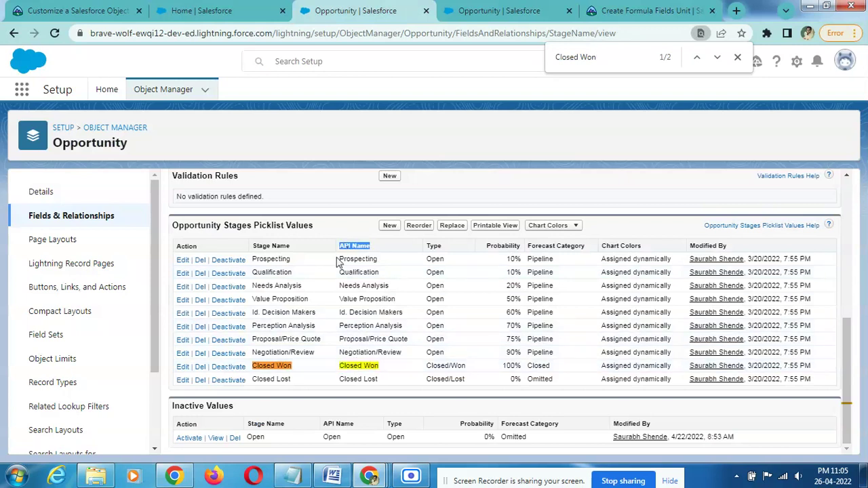
drag(344, 366, 382, 368)
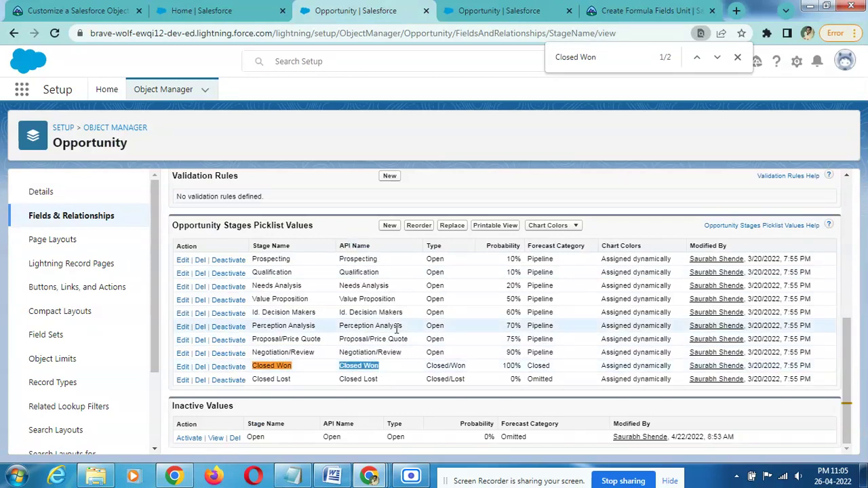
Step: Replace the text_literal placeholder in ISPICKVAL with "Closed Won" in double quotation marks, as Trailhead specifies
click(503, 7)
scroll(344, 396, down, 1)
double_click(323, 302)
text('Closed Won)
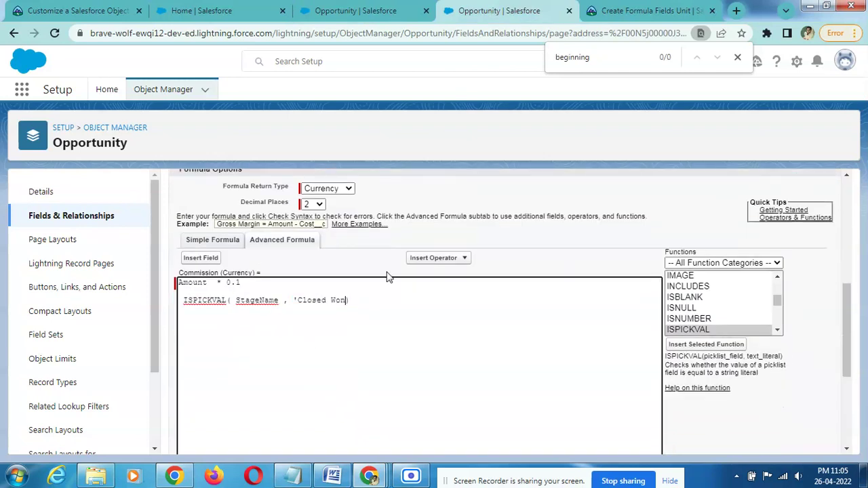
click(624, 10)
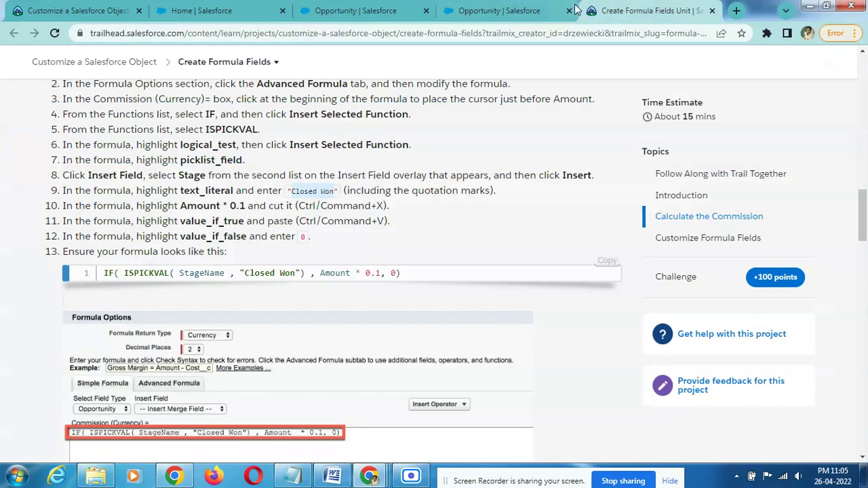
click(458, 5)
click(294, 328)
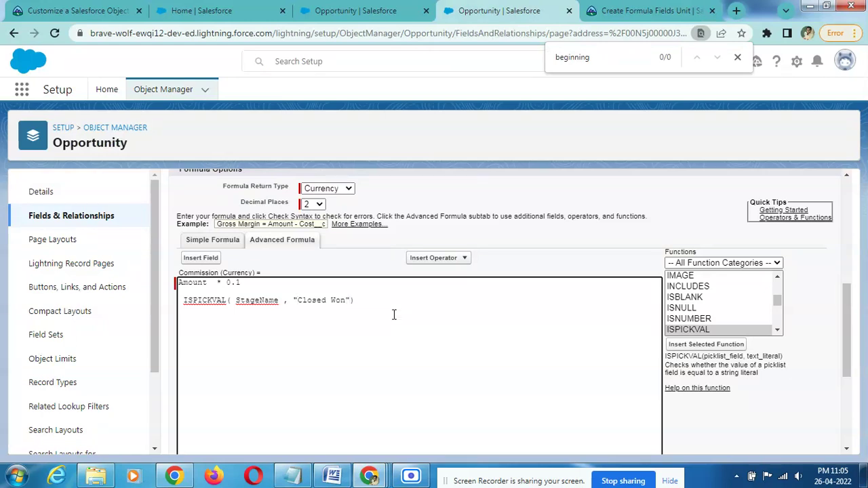
Step: Following the Trailhead instruction, insert the IF function below the ISPICKVAL line in the Commission formula
click(648, 10)
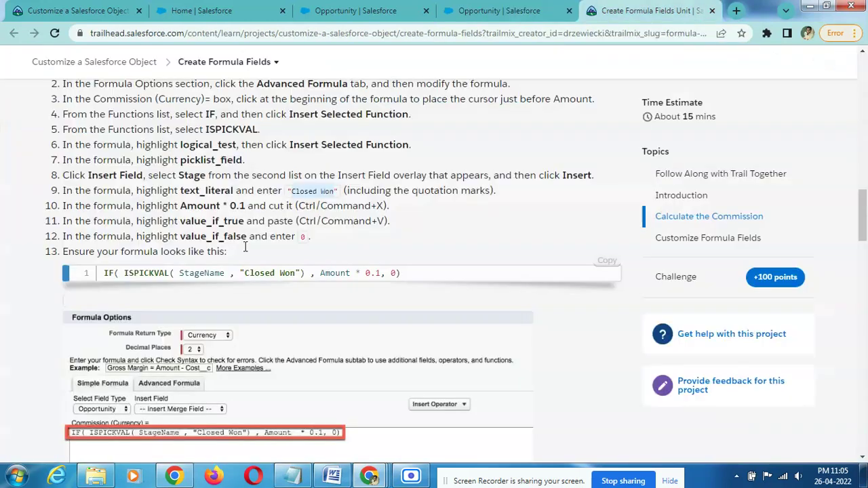
drag(141, 120, 427, 120)
click(483, 8)
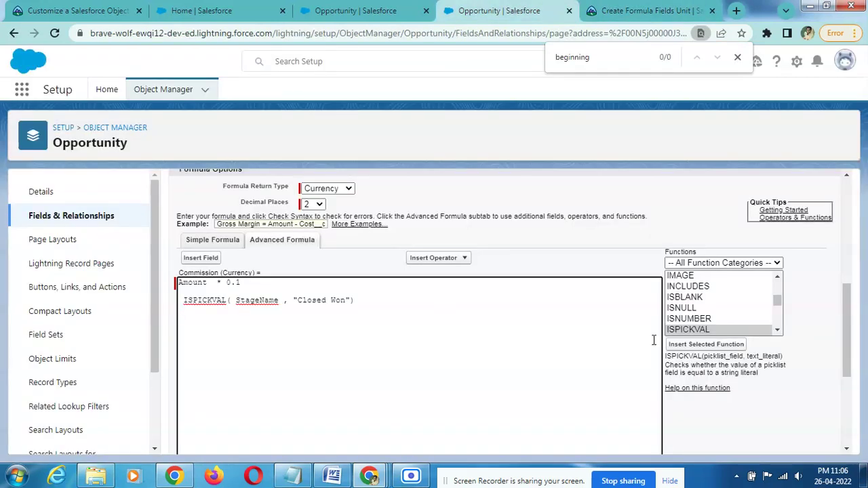
click(698, 306)
key(i)
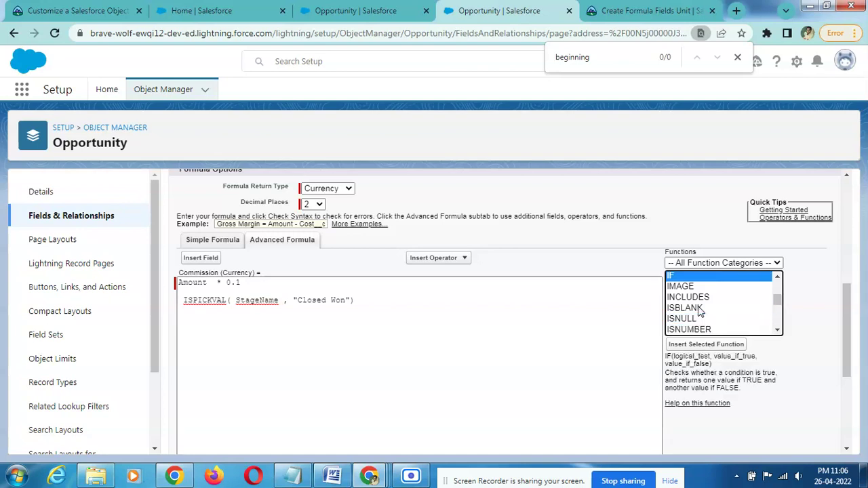
click(721, 345)
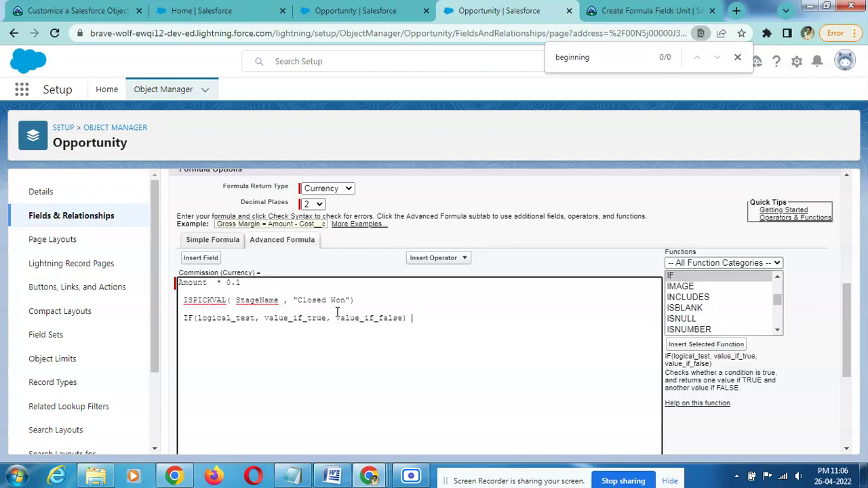
Step: Move the ISPICKVAL( StageName , "Closed Won") expression into the IF function in place of logical_test
drag(358, 301, 290, 301)
triple_click(210, 306)
key(BackSpace)
double_click(230, 318)
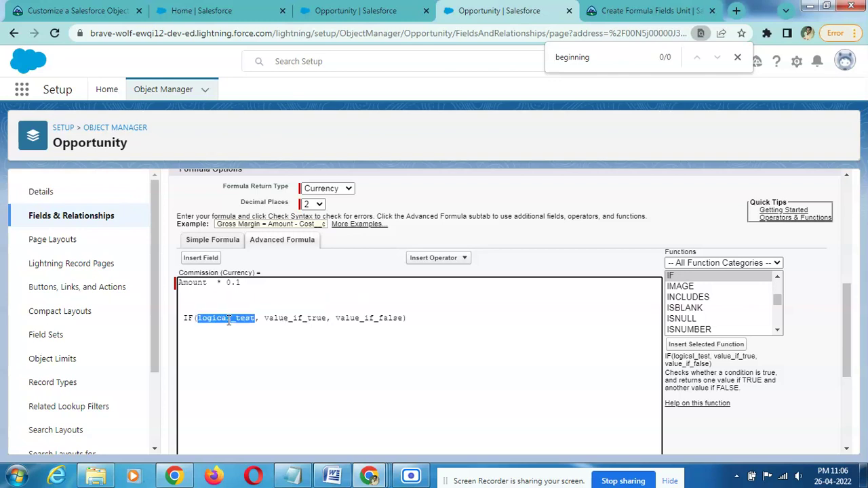
key(ctrl+v)
Step: Following the Trailhead instruction, move the Amount * 0.1 expression into the IF function in place of value_if_true
click(597, 11)
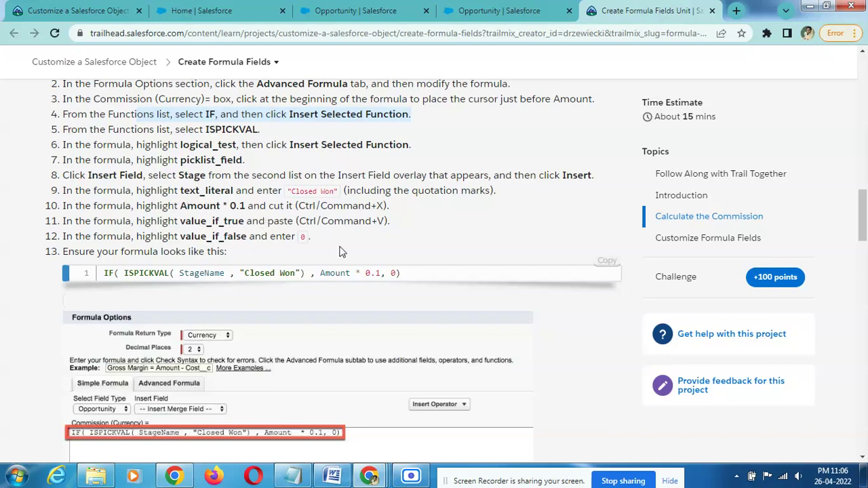
drag(180, 207, 243, 206)
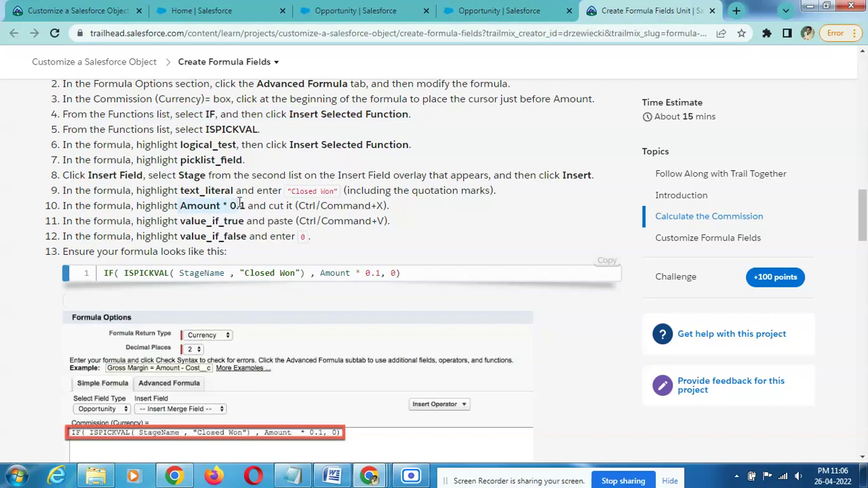
click(475, 11)
drag(254, 283, 178, 282)
key(ctrl+x)
double_click(419, 319)
key(ctrl+v)
Step: Replace the value_if_false placeholder in the Commission formula's IF function with 0
double_click(497, 319)
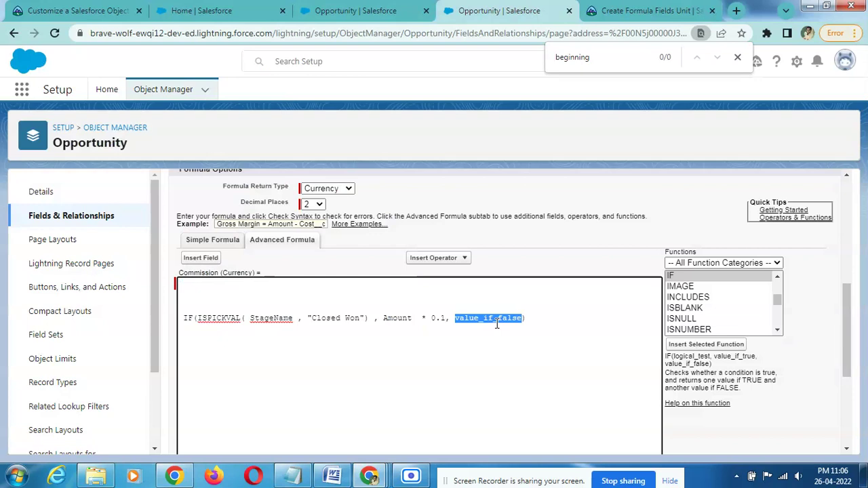
text(0)
click(508, 324)
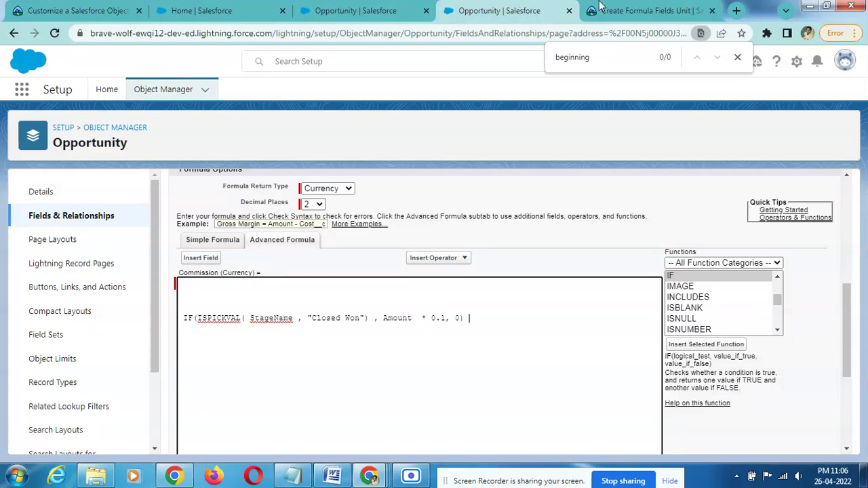
Step: Check the syntax of the Commission formula and save the field, as Trailhead instructs
click(600, 5)
scroll(384, 191, down, 4)
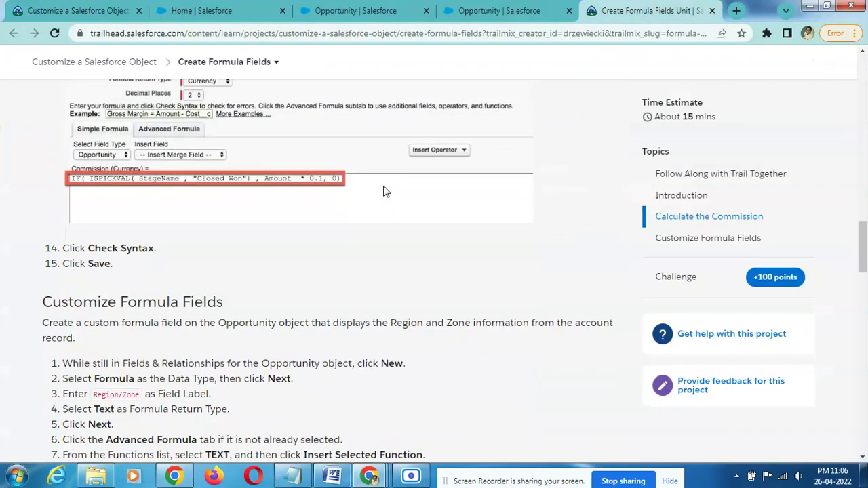
click(499, 10)
scroll(360, 253, down, 3)
click(215, 326)
click(596, 8)
click(495, 10)
scroll(474, 331, down, 5)
scroll(474, 332, down, 3)
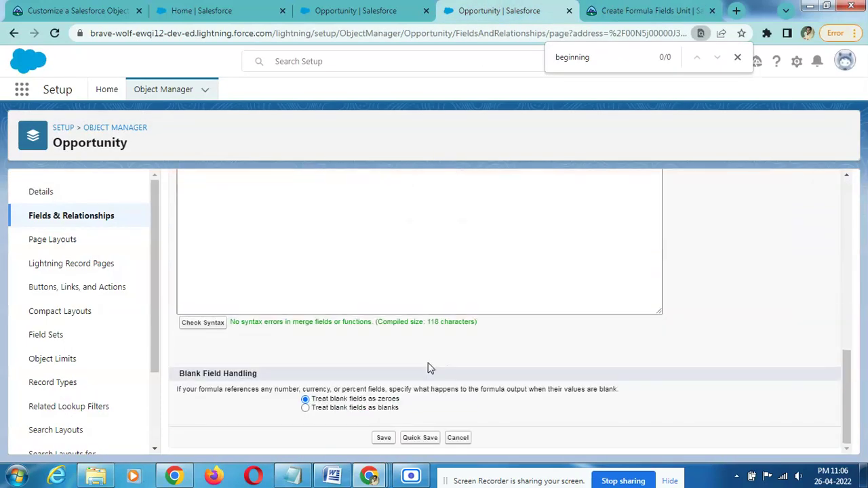
triple_click(410, 323)
click(382, 438)
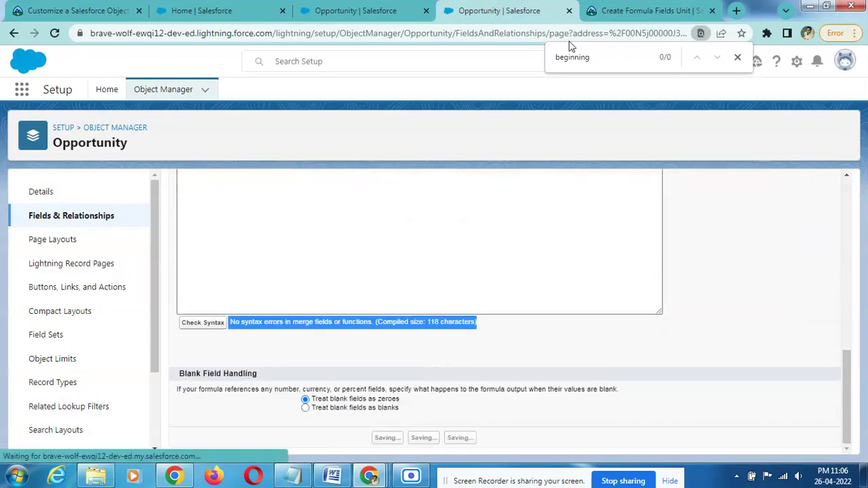
Step: Following Trailhead's Customize Formula Fields section, start a new custom field in Opportunity's Fields & Relationships
click(590, 7)
click(505, 10)
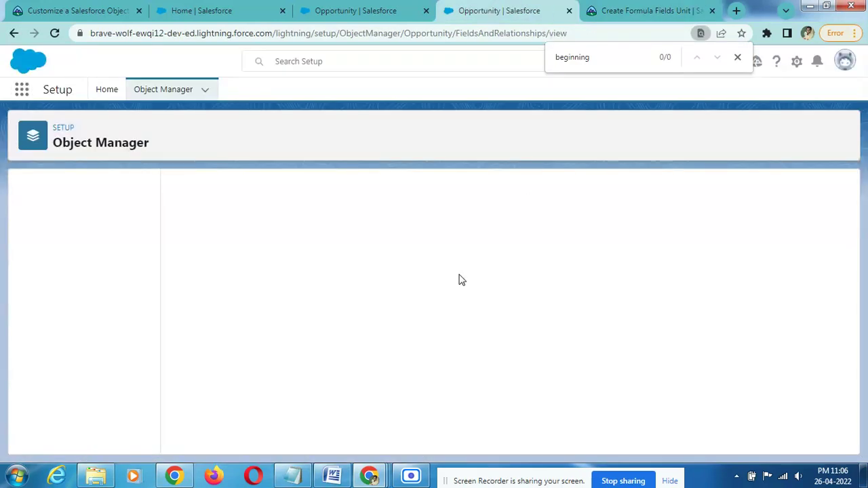
click(651, 10)
scroll(224, 210, down, 2)
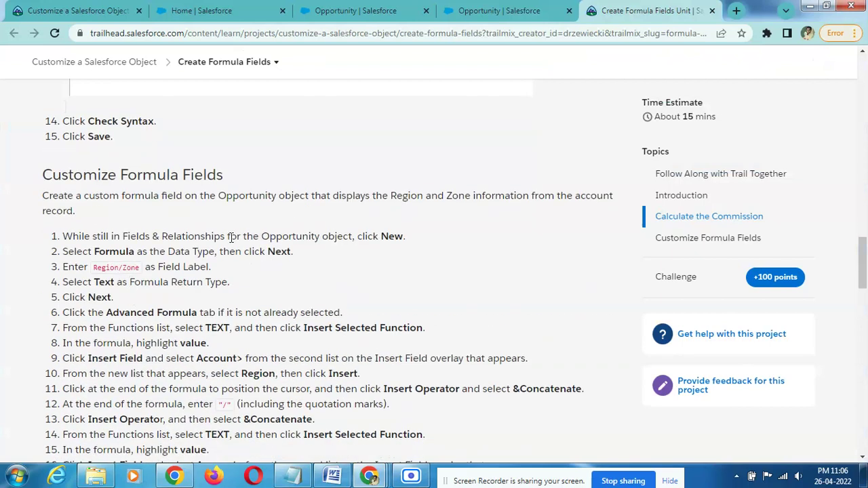
drag(161, 237, 350, 234)
click(495, 10)
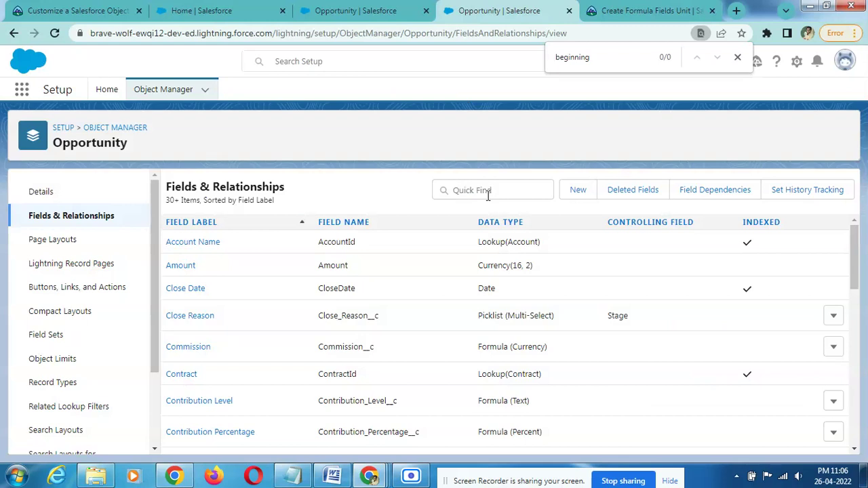
click(589, 196)
Step: Choose Formula as the new Opportunity field's data type and continue to the output type settings
click(617, 8)
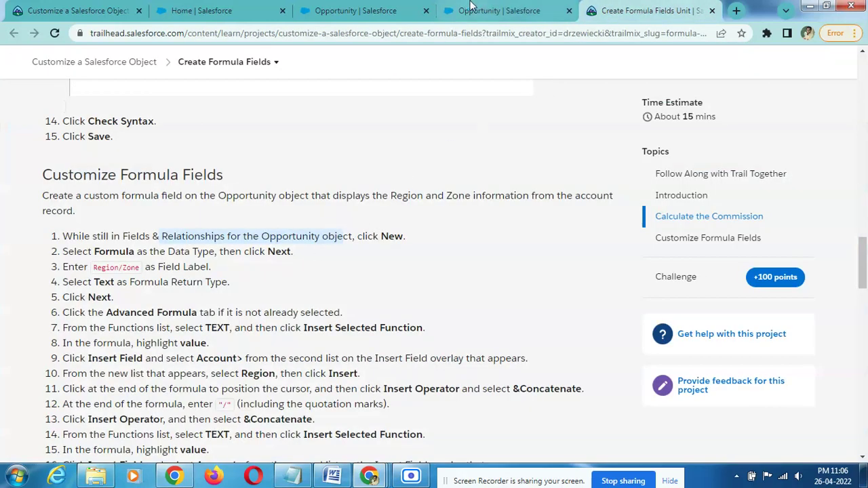
click(448, 6)
scroll(264, 384, down, 2)
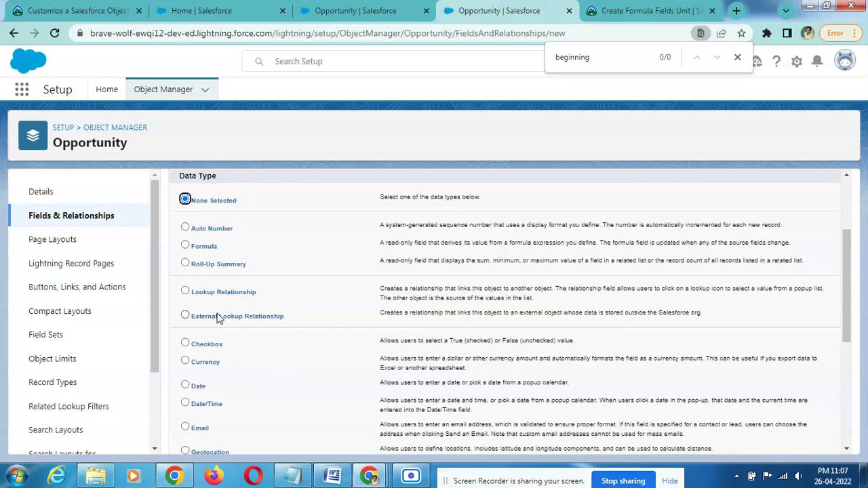
click(202, 247)
scroll(572, 274, up, 1)
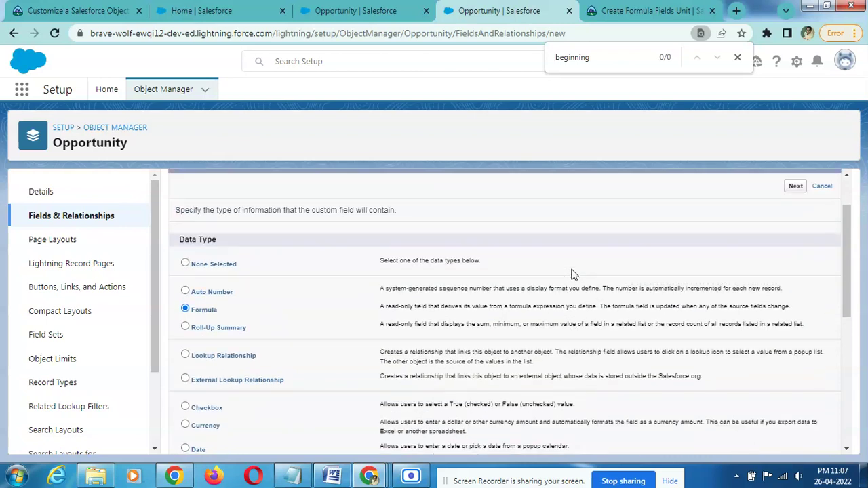
click(795, 186)
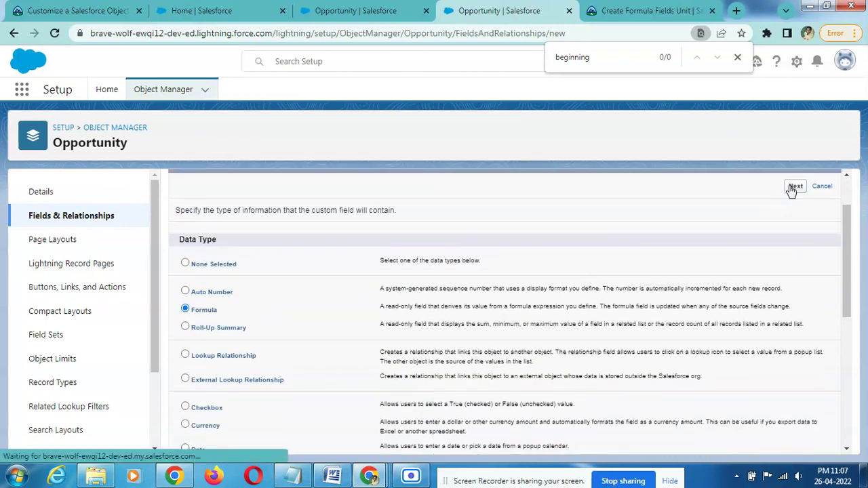
Step: Copy "Region/Zone" from the Trailhead instructions into the new formula field's Field Label and let the Field Name fill in
click(631, 12)
click(506, 11)
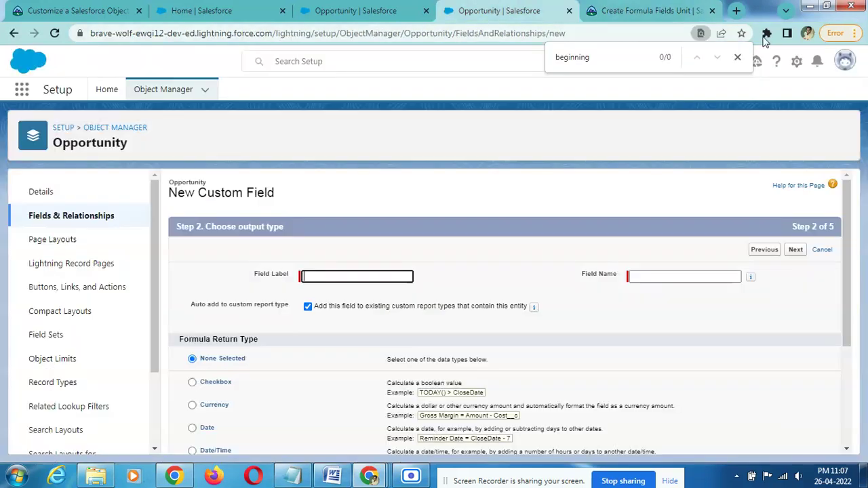
click(657, 8)
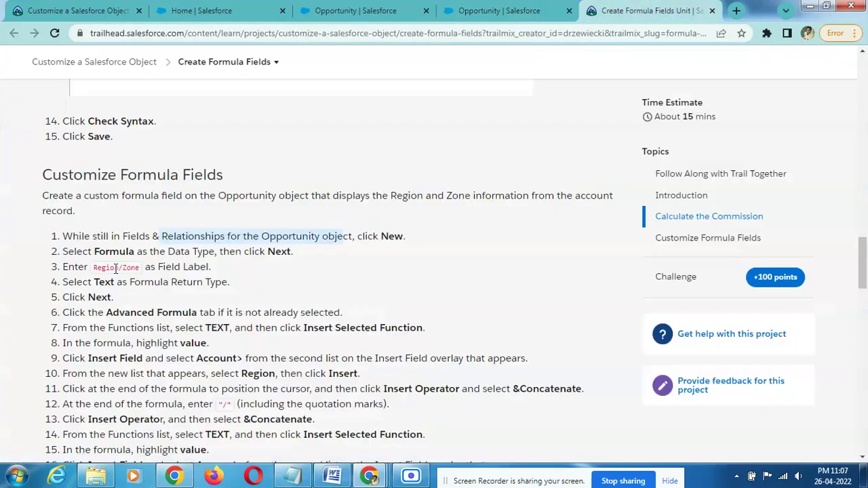
drag(95, 271, 143, 270)
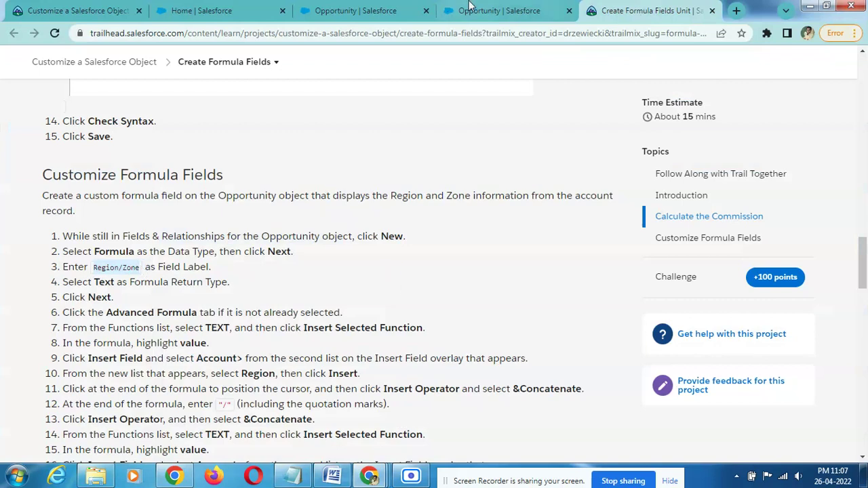
click(499, 11)
click(383, 276)
key(ctrl+v)
click(477, 274)
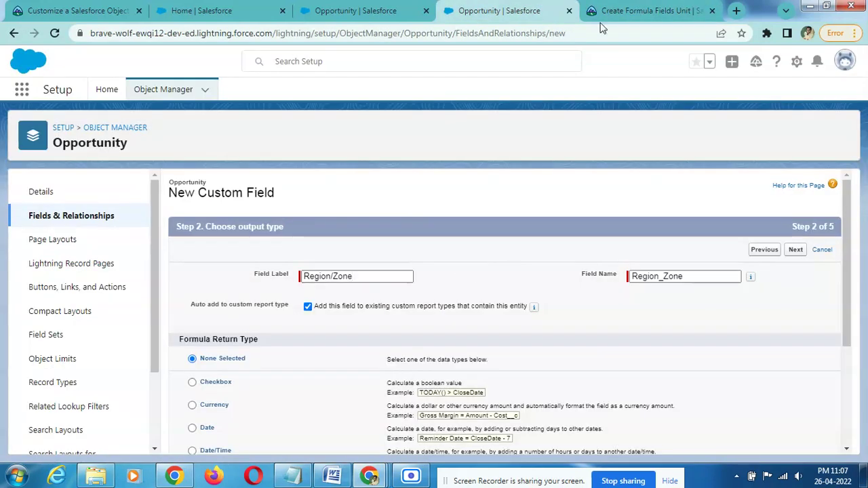
Step: Set the Region/Zone field's formula return type to Text, as Trailhead specifies, and continue to the formula entry
click(645, 10)
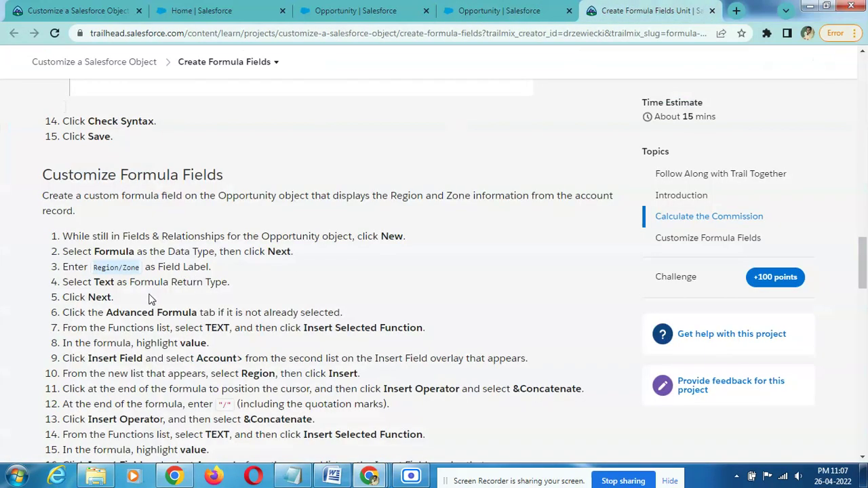
click(400, 11)
click(468, 10)
scroll(211, 357, down, 2)
click(207, 395)
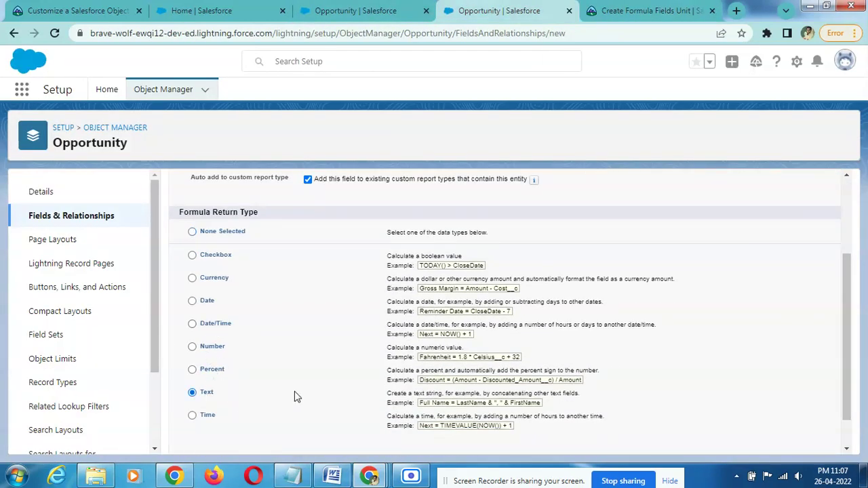
click(627, 10)
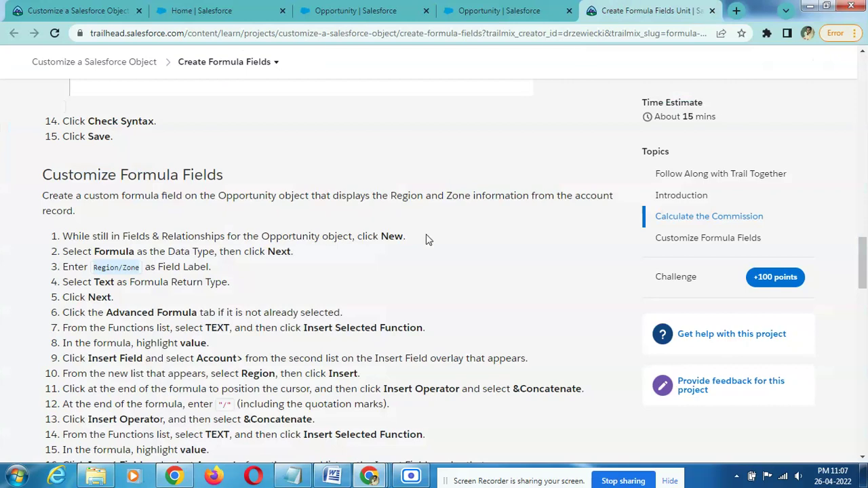
click(478, 9)
scroll(509, 299, down, 1)
click(797, 440)
Step: Compare Trailhead's Advanced Formula and TEXT function instructions with the empty Region/Zone formula editor
click(650, 10)
scroll(401, 215, down, 2)
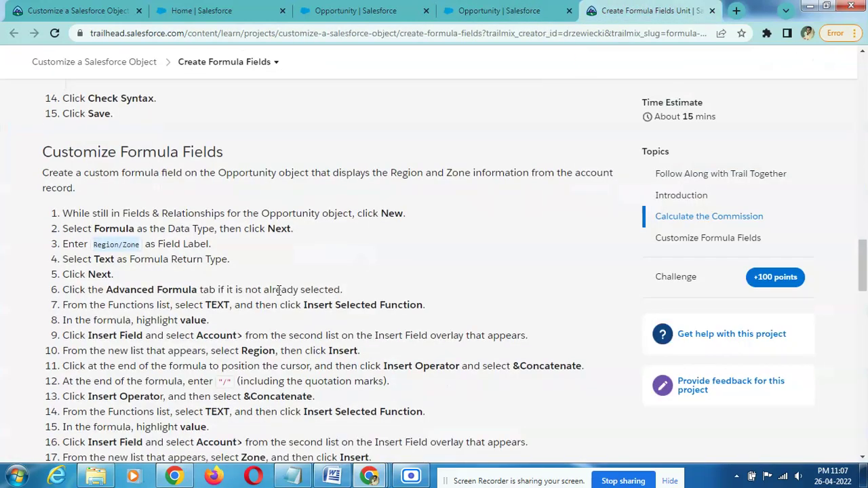
click(485, 7)
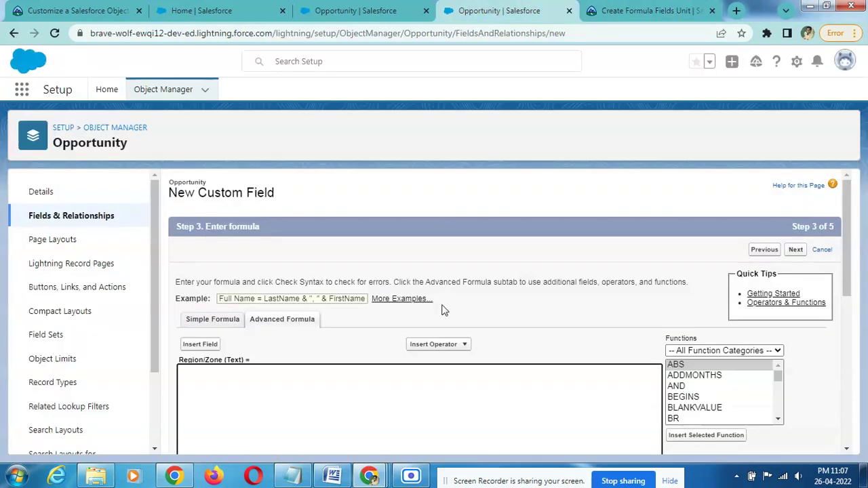
scroll(386, 309, down, 1)
click(637, 7)
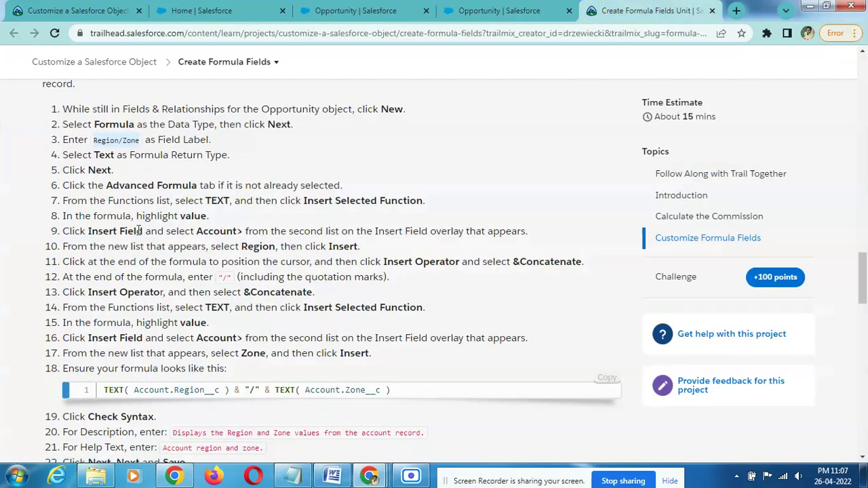
triple_click(212, 203)
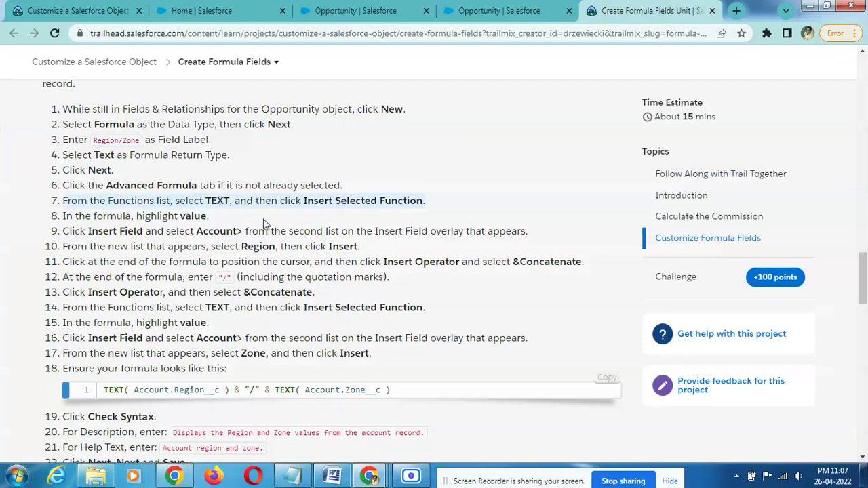
click(484, 9)
scroll(390, 314, down, 1)
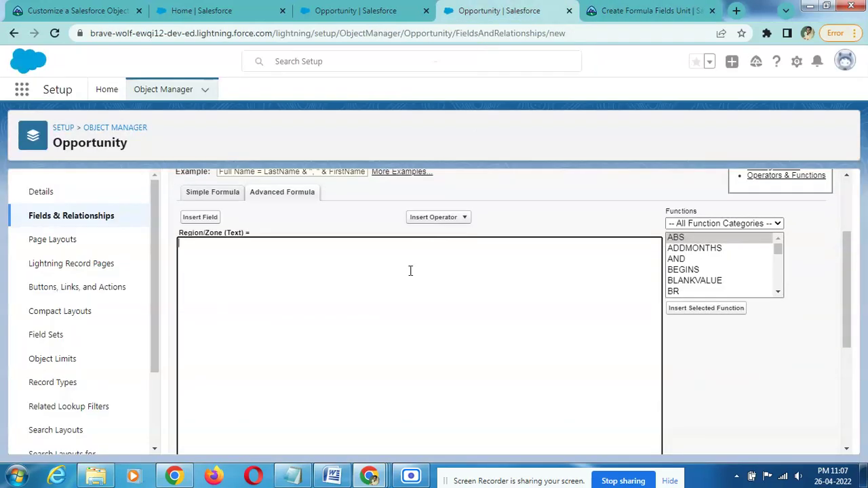
click(644, 10)
click(127, 207)
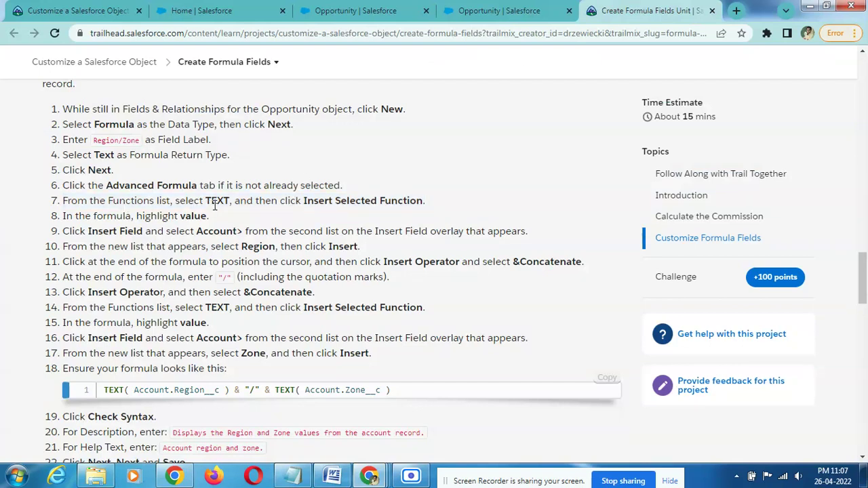
Step: Insert the TEXT function from the function list into the empty Region/Zone formula
click(542, 10)
click(645, 10)
click(468, 10)
click(723, 262)
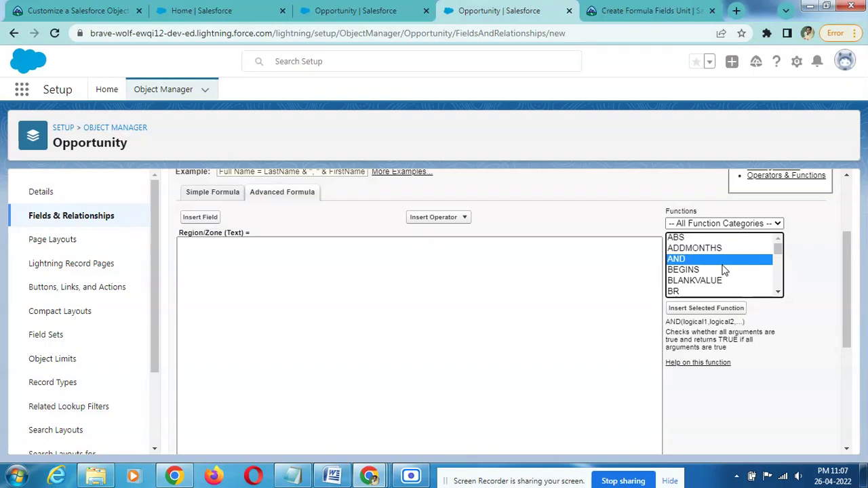
key(t)
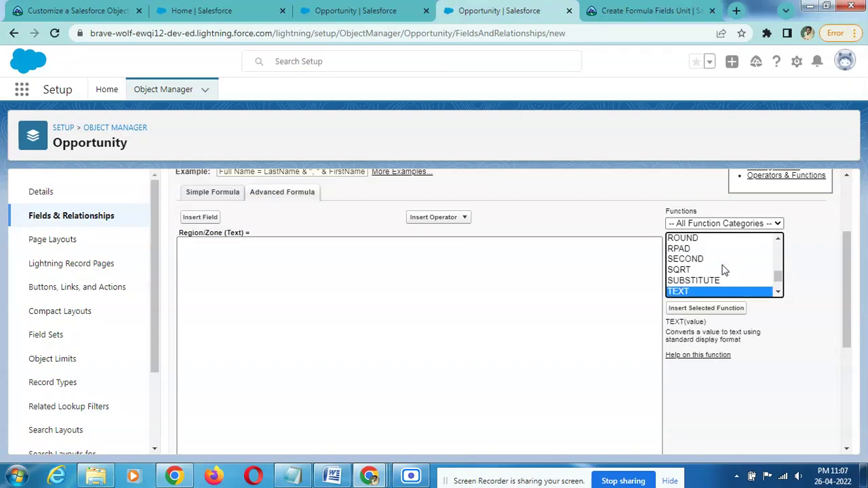
click(671, 311)
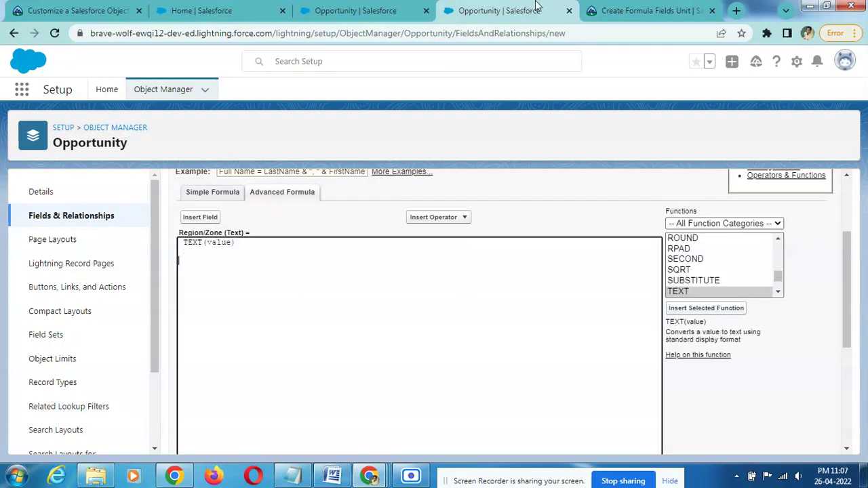
Step: Following Trailhead's instructions, select the value placeholder in TEXT(value) and open the related Account's fields for insertion
click(591, 10)
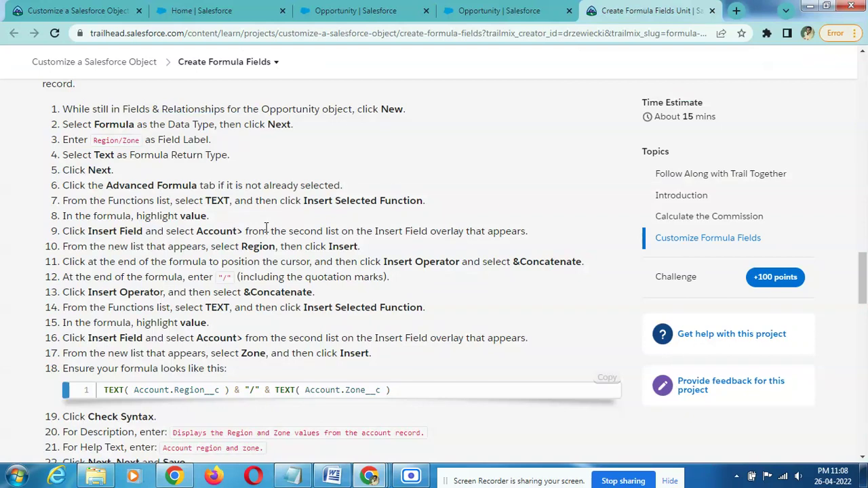
drag(100, 201, 373, 203)
drag(94, 215, 214, 216)
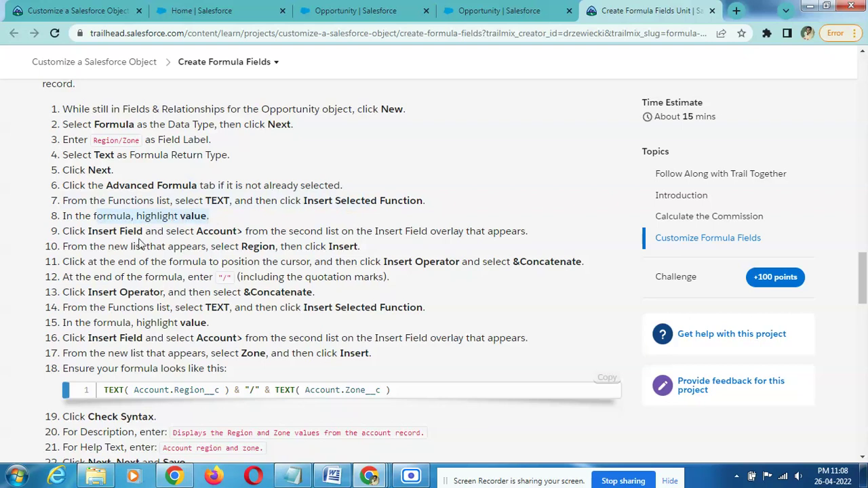
drag(108, 229, 312, 231)
click(485, 10)
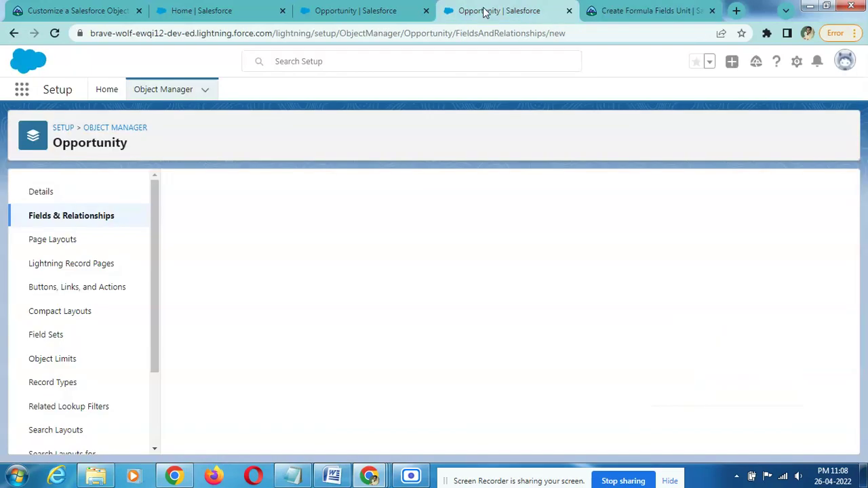
double_click(220, 243)
click(199, 217)
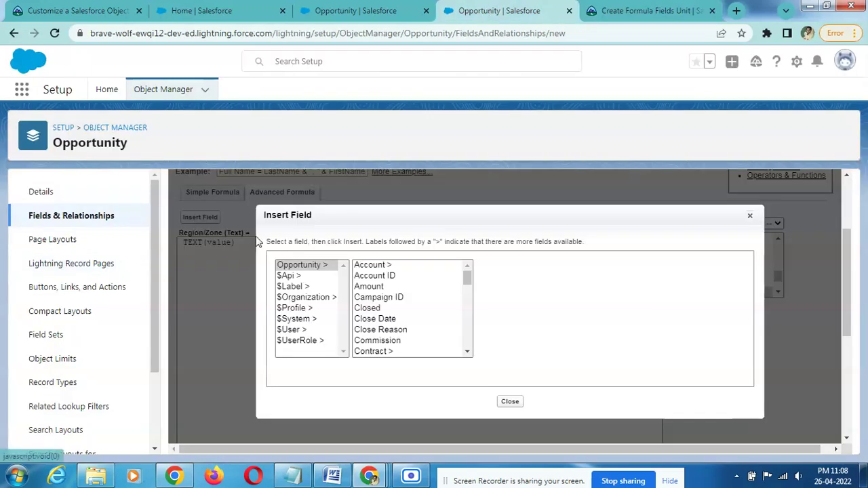
click(384, 288)
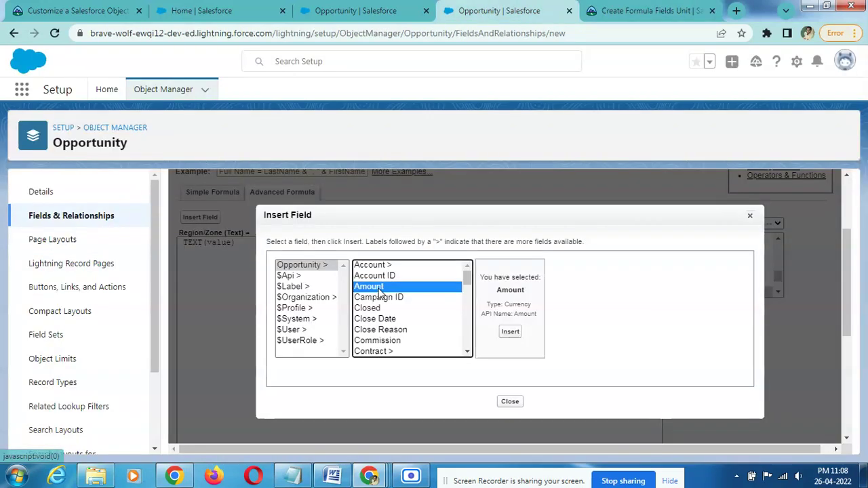
scroll(393, 329, down, 10)
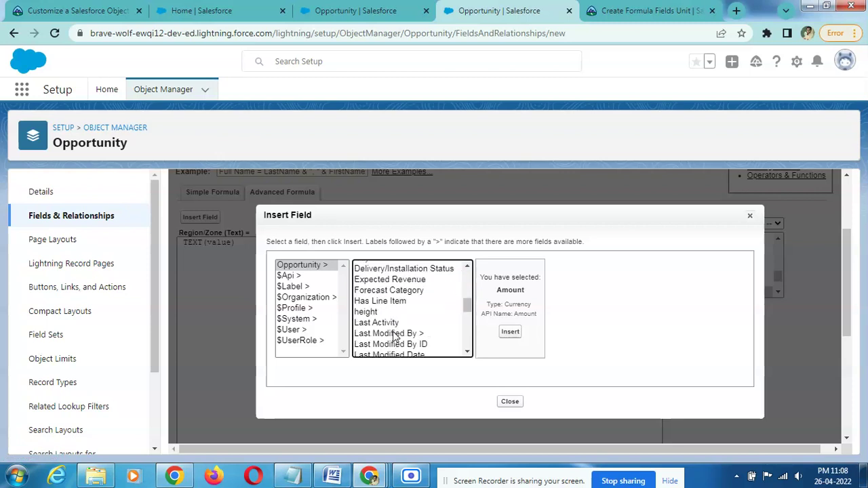
scroll(393, 336, up, 10)
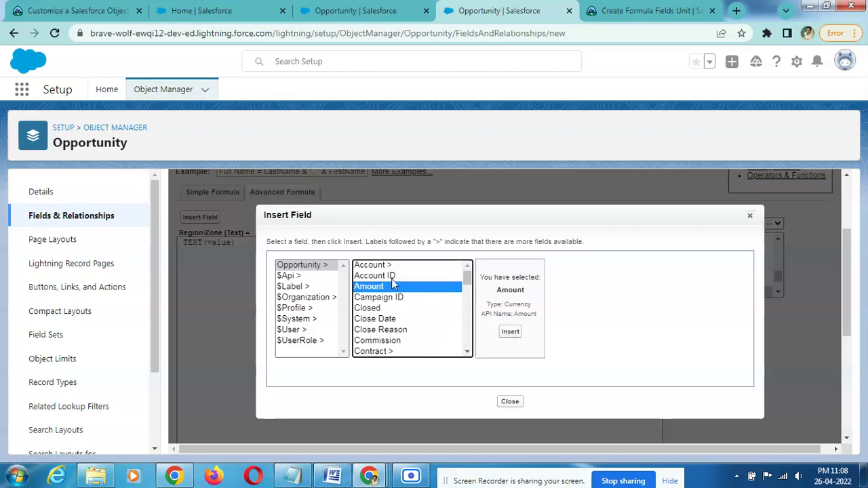
click(386, 265)
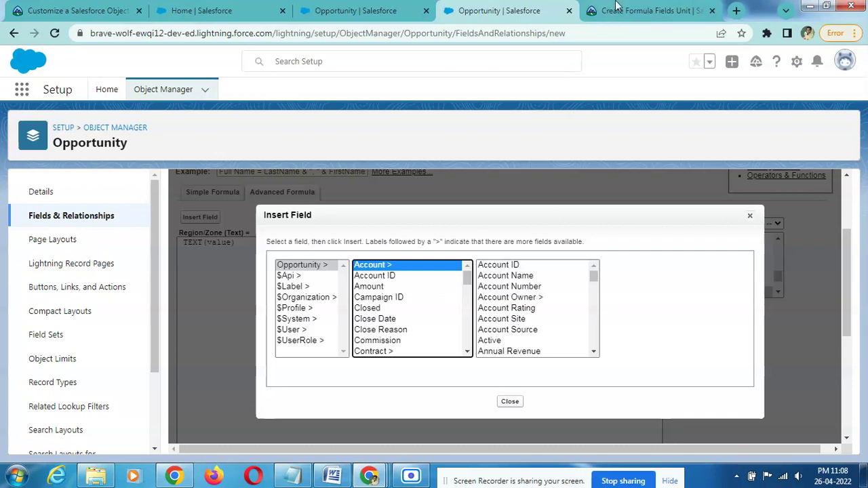
Step: Insert the account's Region field as the argument of the TEXT function, as Trailhead specifies
click(616, 8)
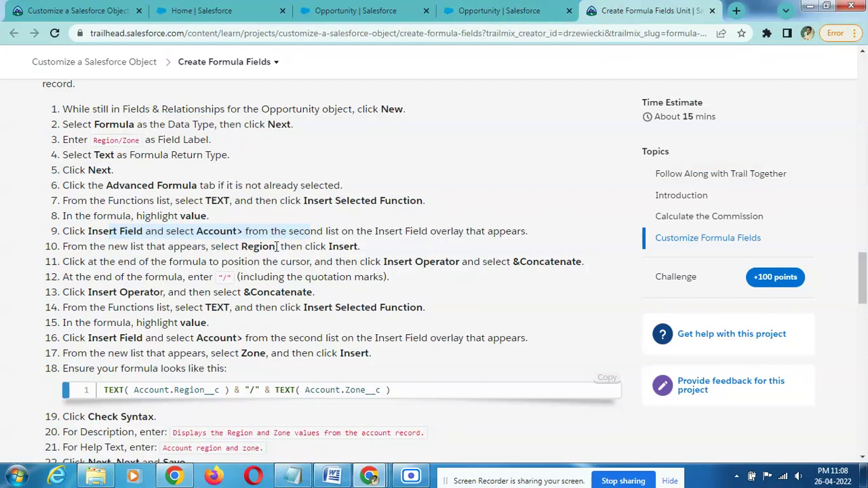
click(493, 10)
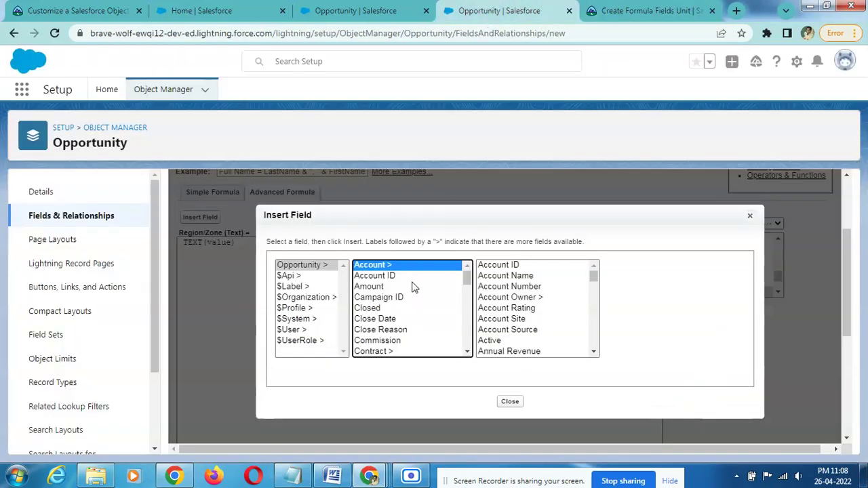
scroll(508, 325, down, 7)
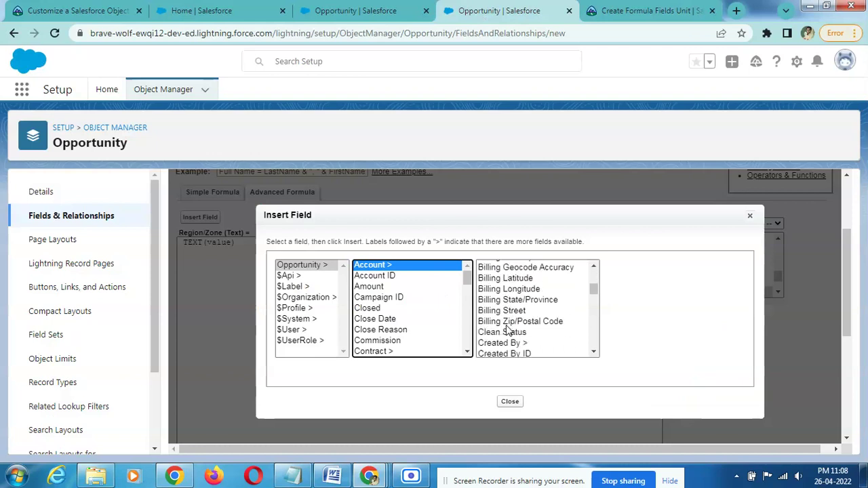
scroll(509, 329, down, 8)
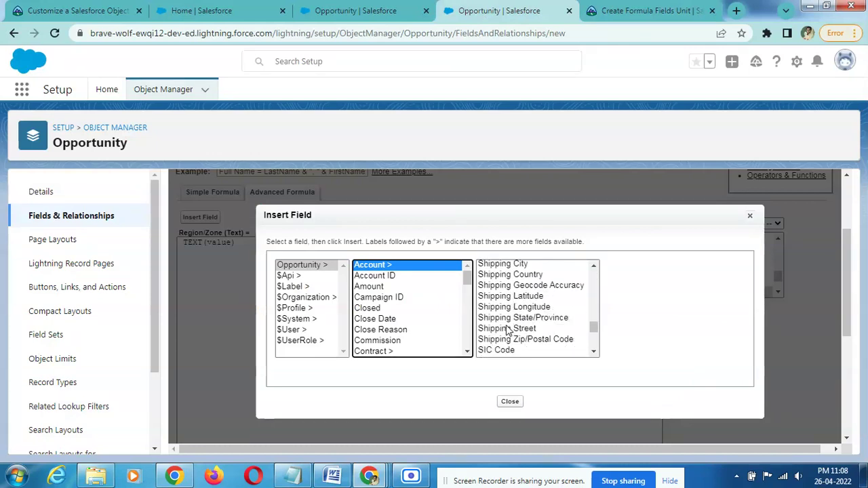
click(493, 306)
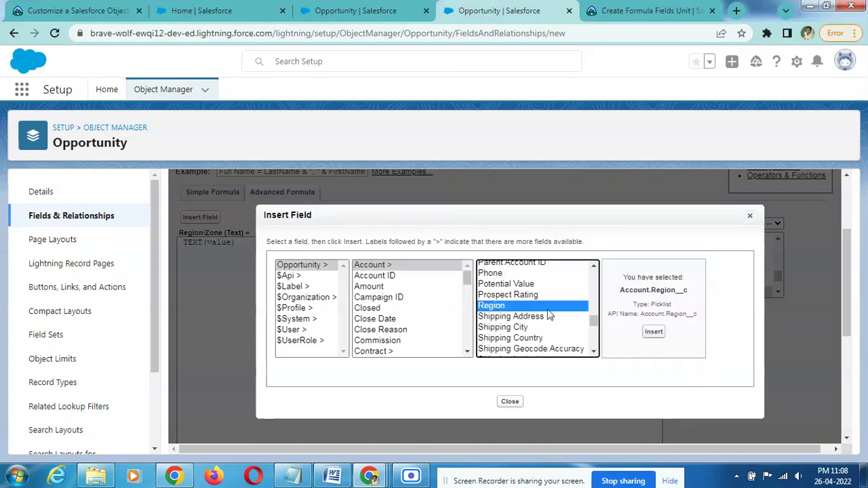
click(656, 334)
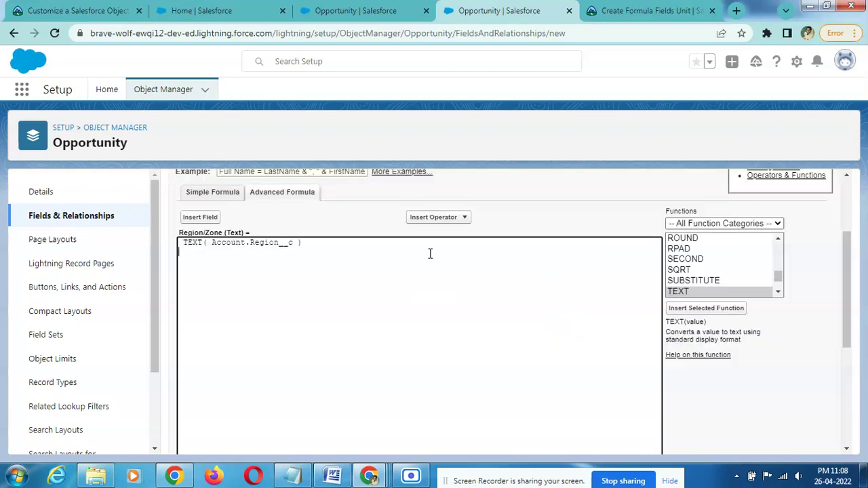
Step: Check Trailhead's Region instruction and insert a second TEXT function below the Region expression
click(635, 10)
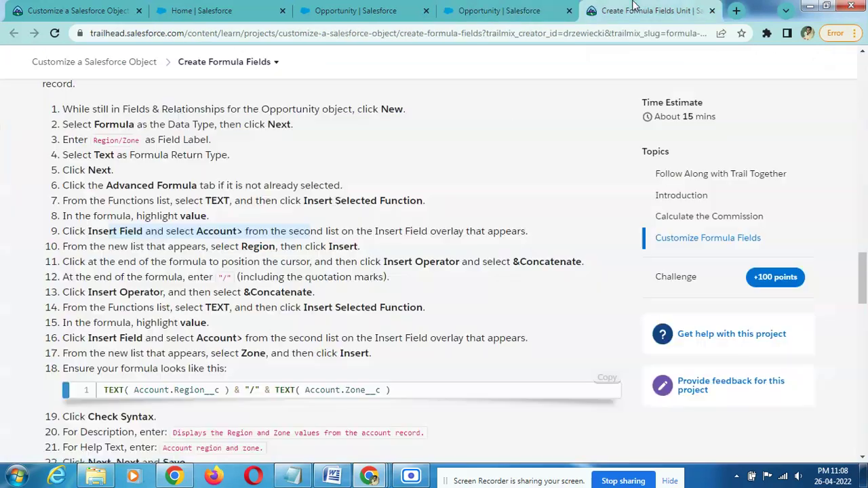
drag(146, 248, 344, 248)
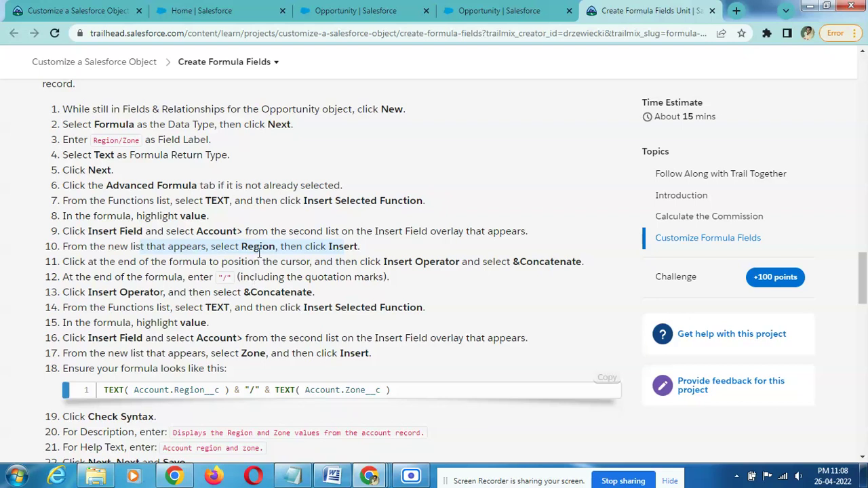
click(510, 10)
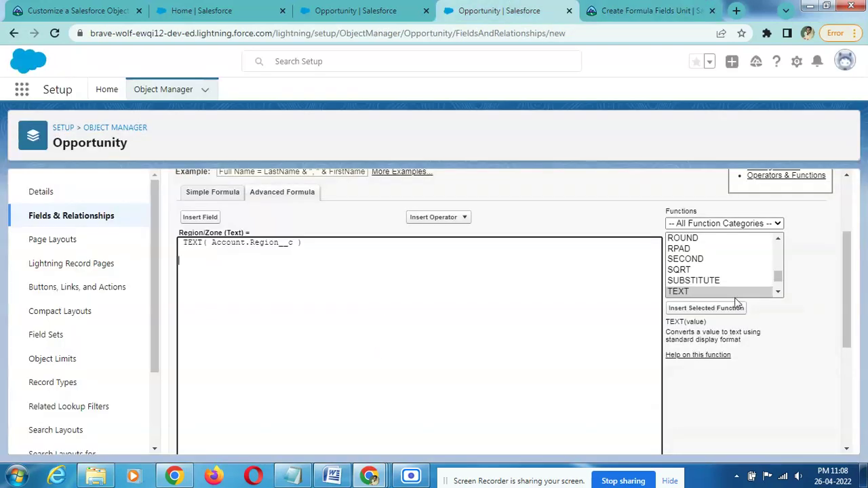
click(705, 309)
Step: Replace the second TEXT function's value placeholder with the account's Zone field
double_click(230, 261)
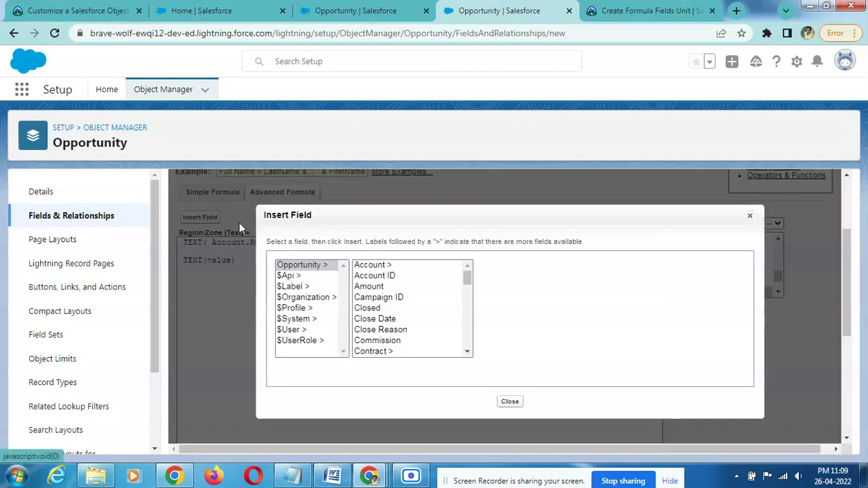
click(391, 275)
click(388, 268)
scroll(517, 348, down, 15)
scroll(517, 348, down, 2)
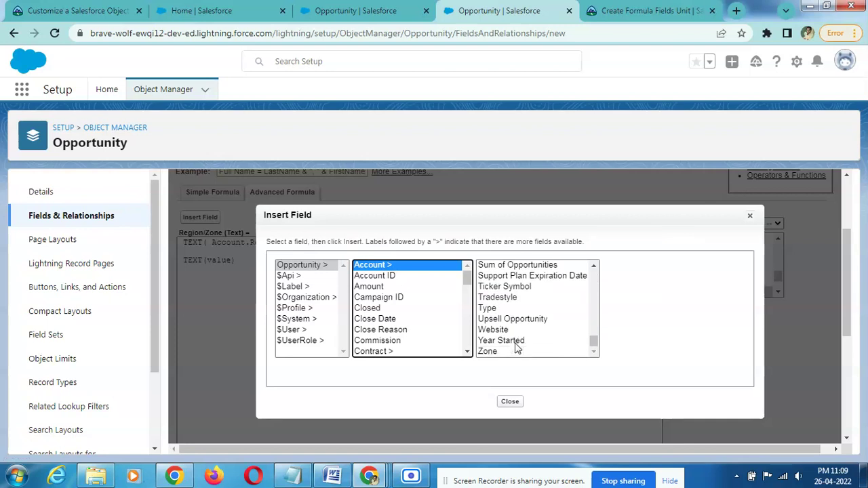
click(498, 352)
click(652, 333)
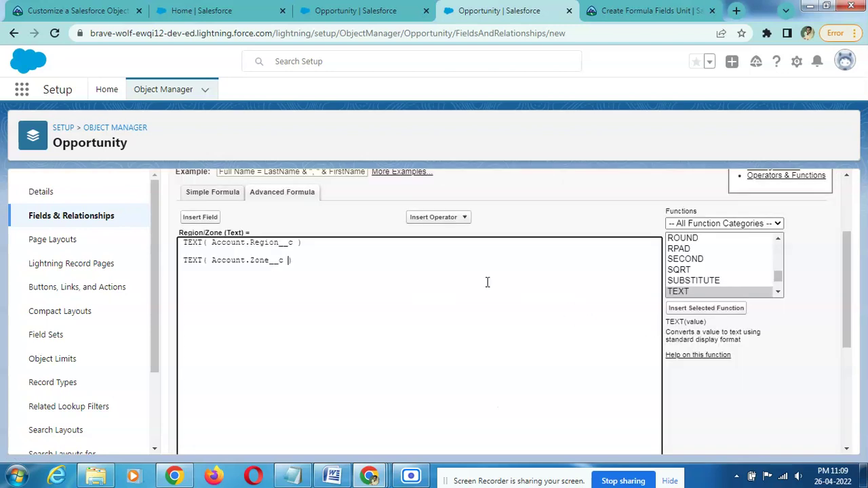
Step: Review Trailhead's operator instructions and sample formula, and add the & Concatenate operator after TEXT( Account.Region__c )
click(595, 9)
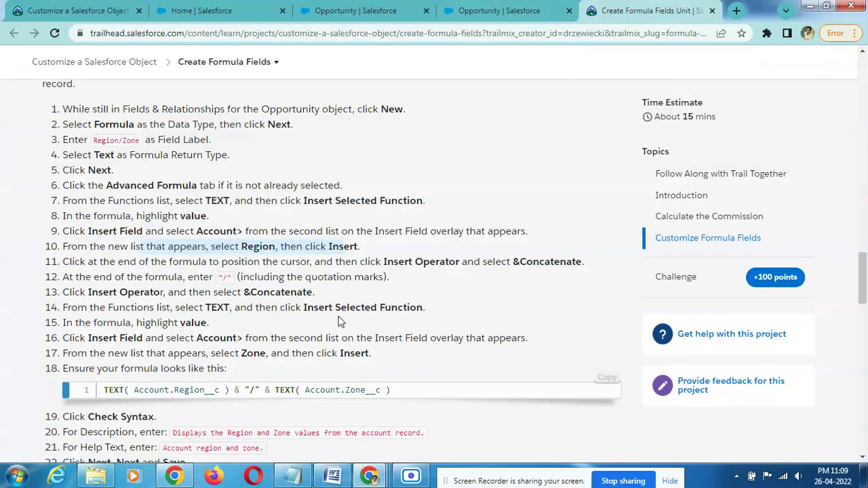
scroll(343, 392, down, 1)
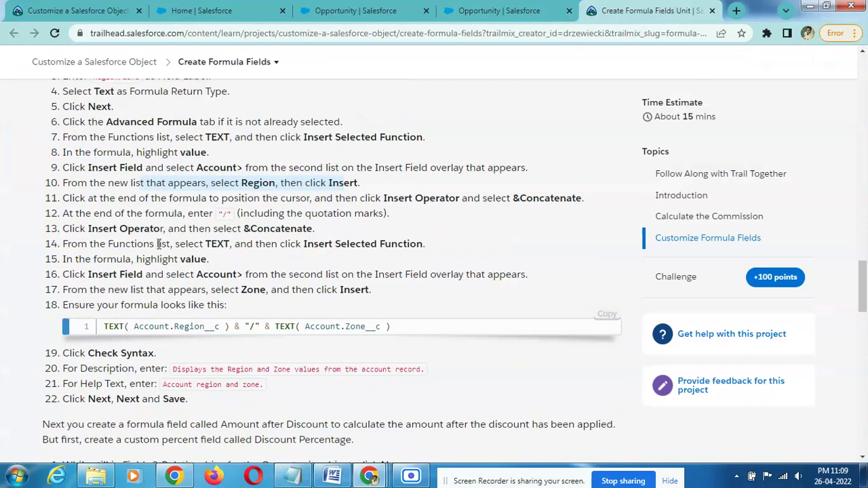
drag(122, 230, 319, 232)
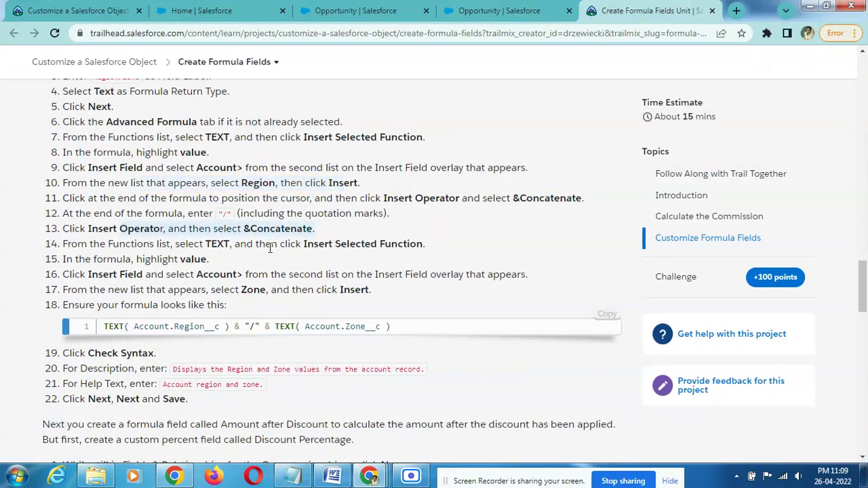
drag(234, 246, 367, 244)
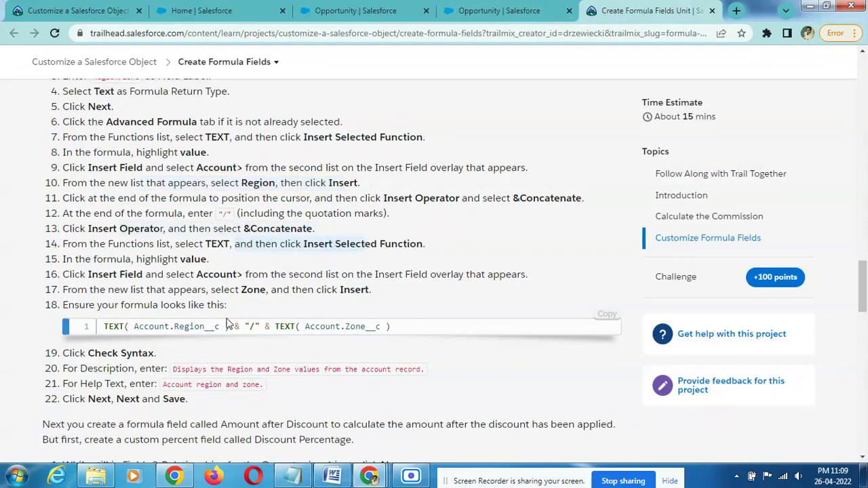
click(521, 10)
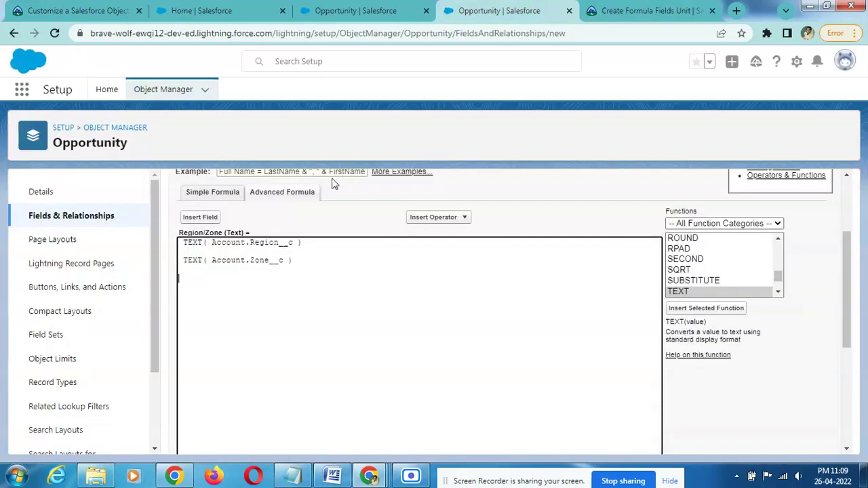
click(427, 218)
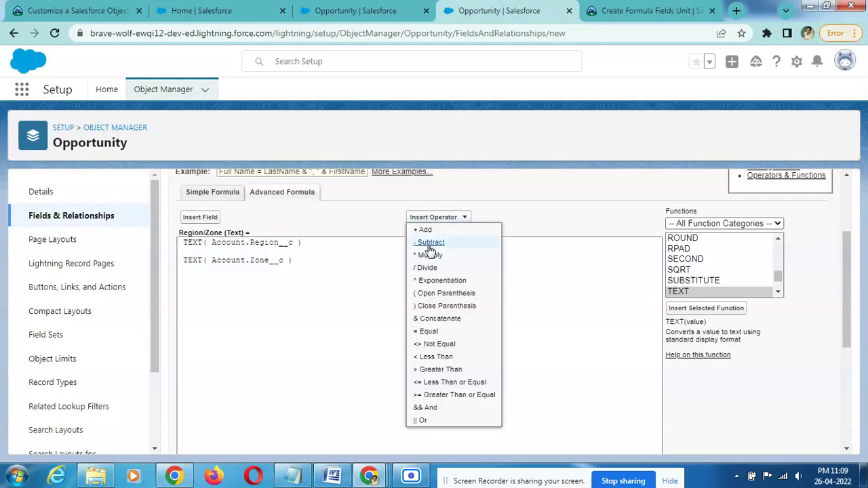
click(442, 318)
Step: Add a slash separator enclosed in quotation marks after the & operator, matching Trailhead's sample formula
click(596, 8)
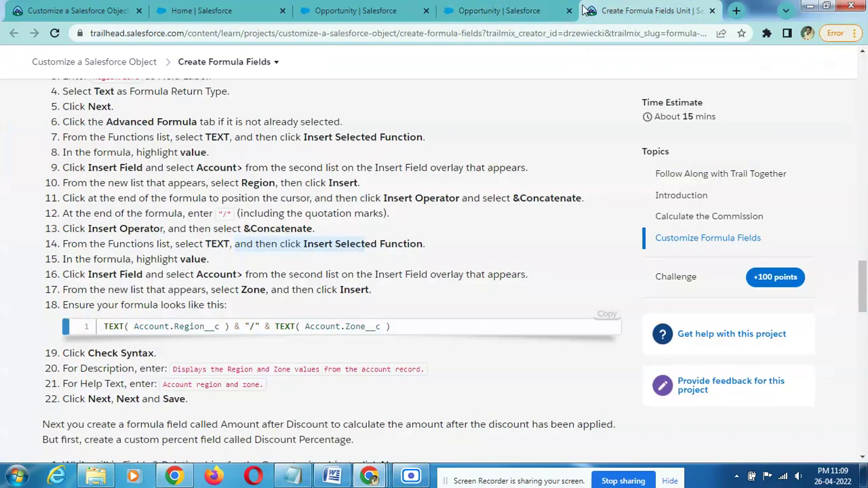
click(532, 8)
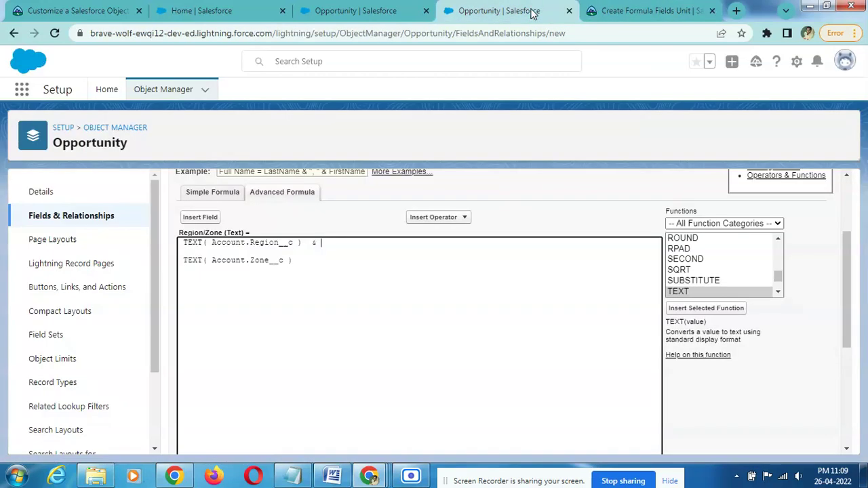
click(421, 218)
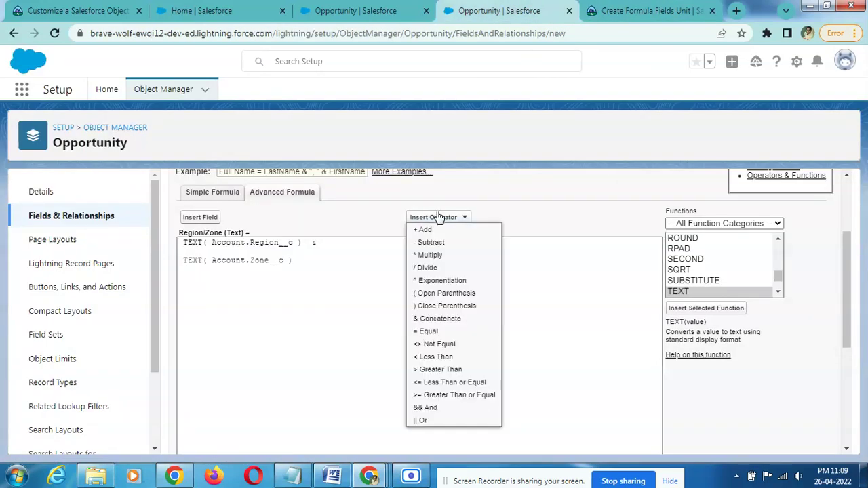
click(441, 268)
click(594, 9)
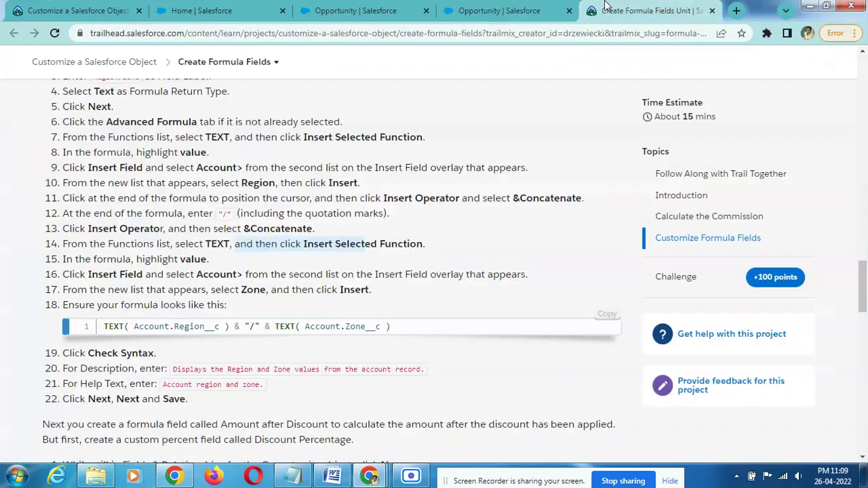
click(523, 6)
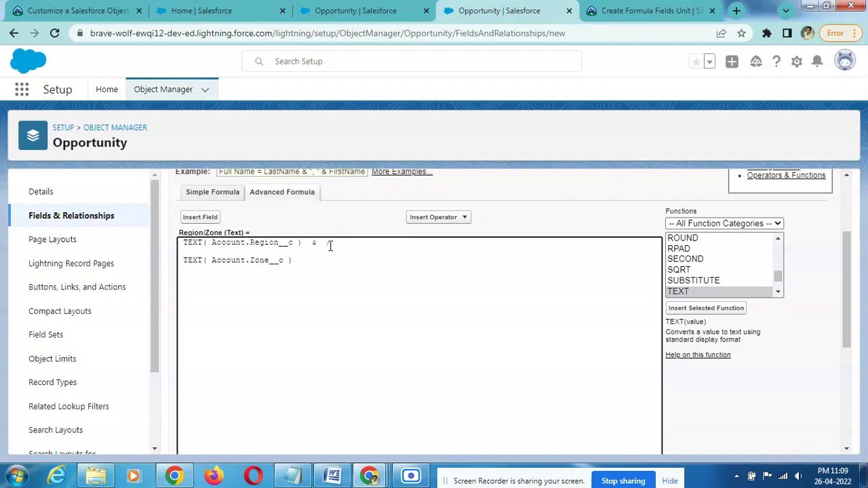
click(364, 242)
Step: Add a second & Concatenate operator after the quoted slash and remove the line breaks before the Zone expression
click(453, 219)
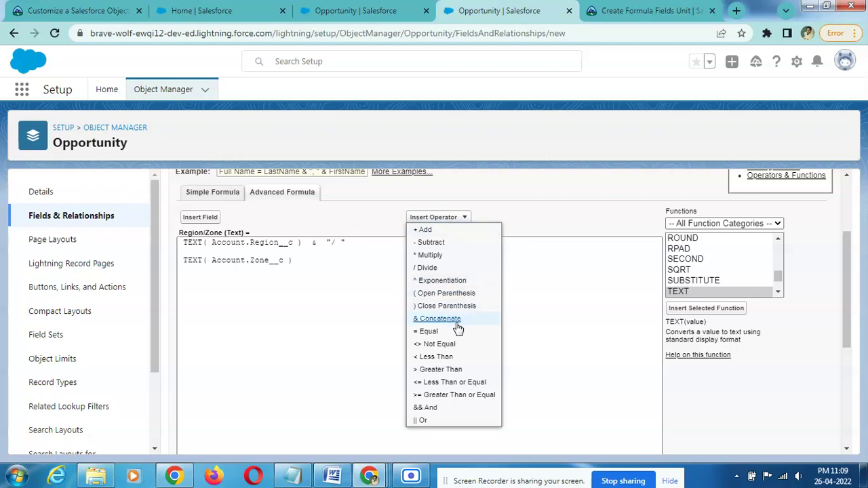
click(450, 320)
key(Delete)
key(Delete)
Step: Compare the Region/Zone formula with Trailhead's sample and check its syntax
click(648, 8)
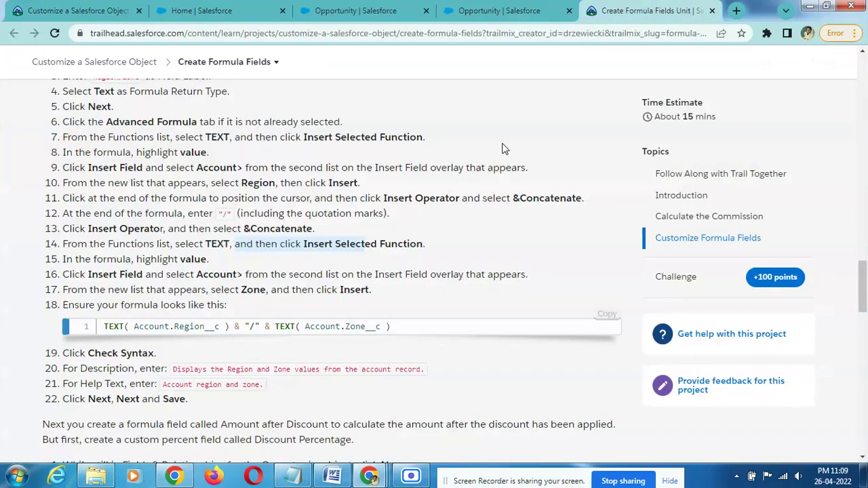
scroll(304, 323, down, 1)
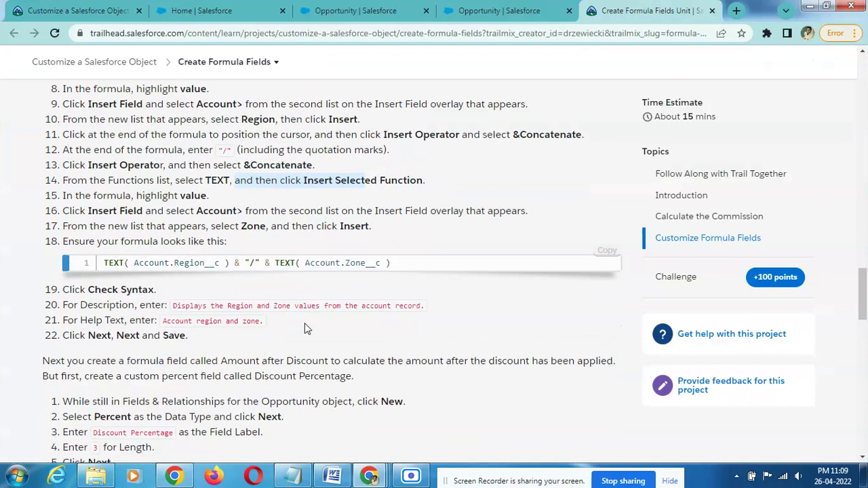
scroll(305, 328, down, 1)
click(499, 10)
scroll(364, 325, down, 2)
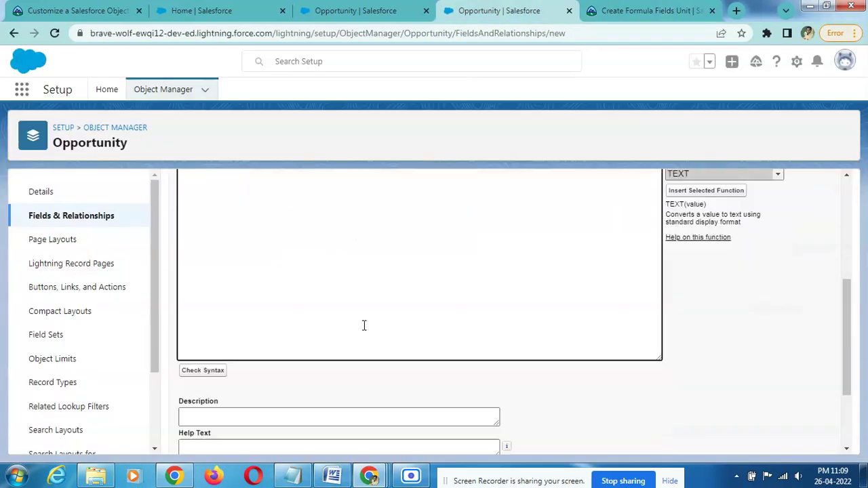
scroll(364, 326, down, 1)
click(219, 303)
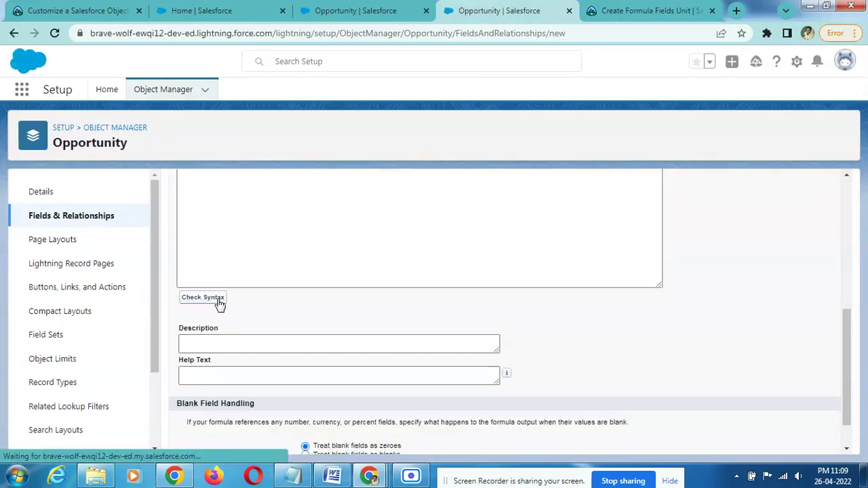
scroll(221, 311, down, 5)
scroll(224, 317, down, 1)
Step: Copy Trailhead's description text and set the field's Description to "Displays the Region and Zone values from the account record."
click(625, 8)
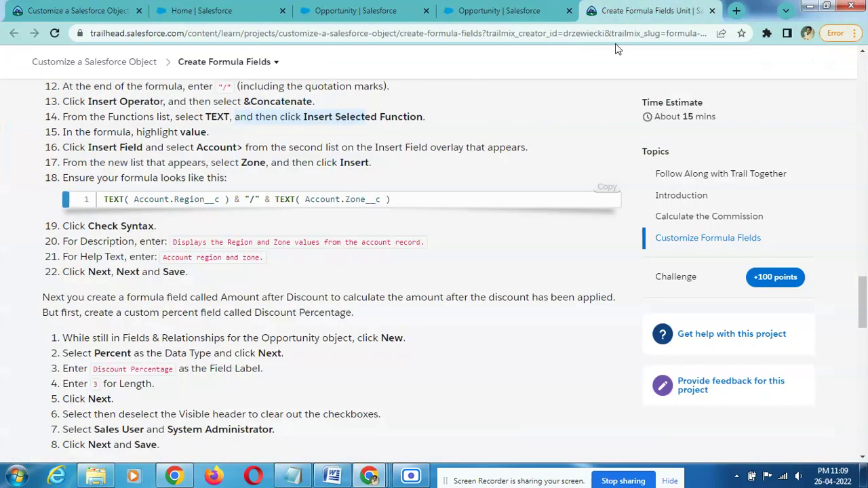
drag(172, 242, 424, 243)
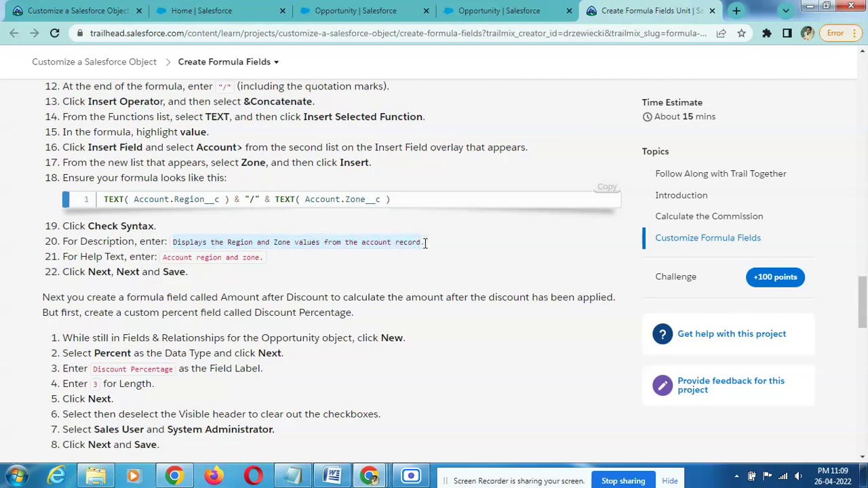
click(498, 11)
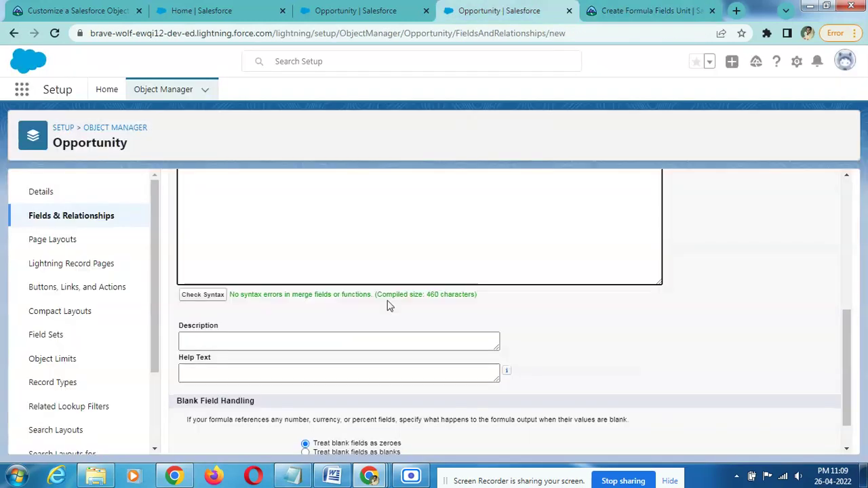
scroll(383, 302, down, 1)
click(335, 295)
text(Displays the Region and Zone values from the account record.)
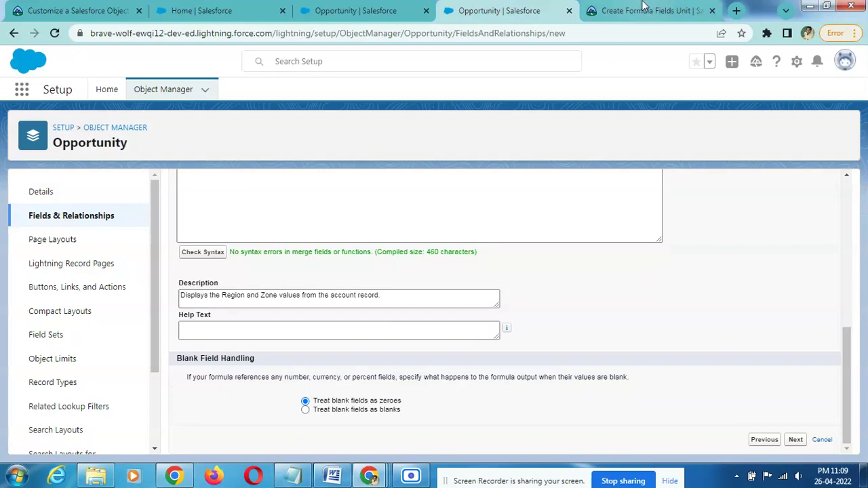
Step: Copy Trailhead's help text and set the field's Help Text to "Account region and zone."
click(648, 10)
drag(162, 258, 270, 265)
key(ctrl+c)
click(467, 7)
click(327, 331)
key(ctrl+v)
click(574, 310)
Step: Continue to field-level security and clear the Visible setting for all profiles, as Trailhead's instructions describe
click(638, 7)
scroll(407, 272, down, 2)
click(518, 7)
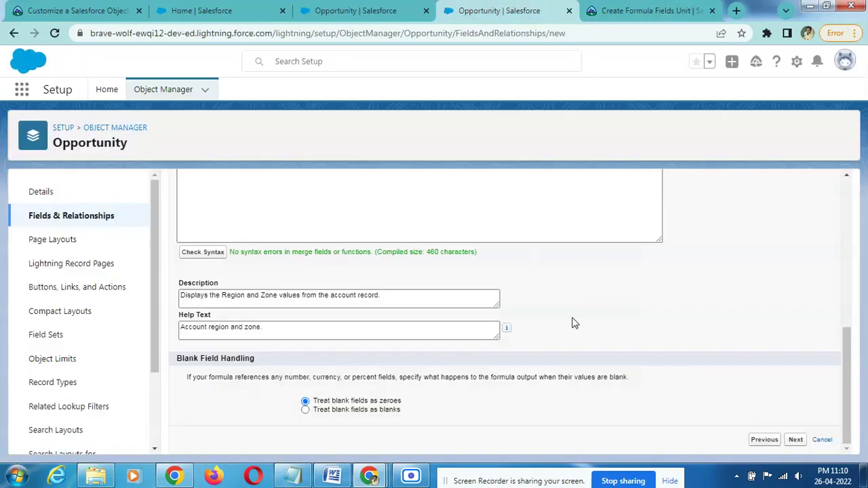
click(795, 440)
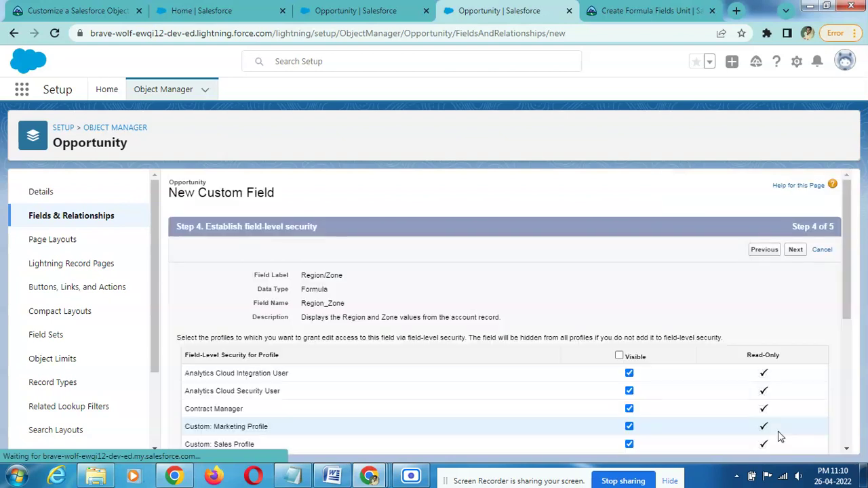
click(680, 8)
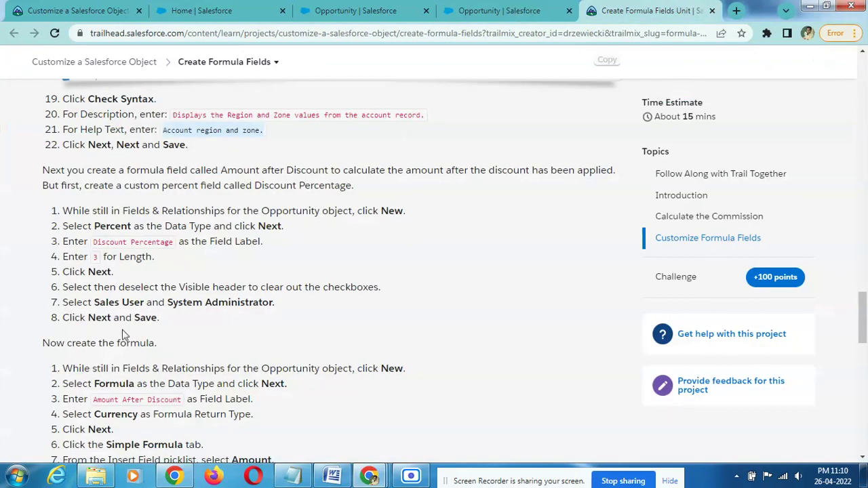
drag(95, 303, 143, 303)
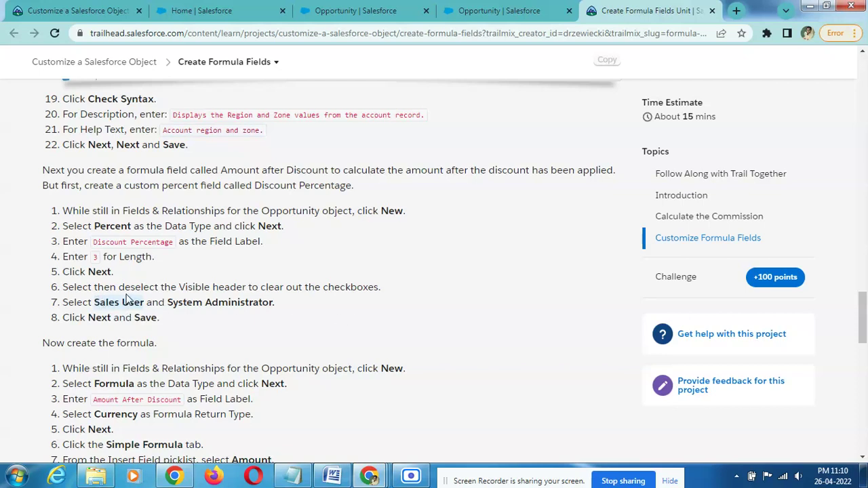
click(520, 10)
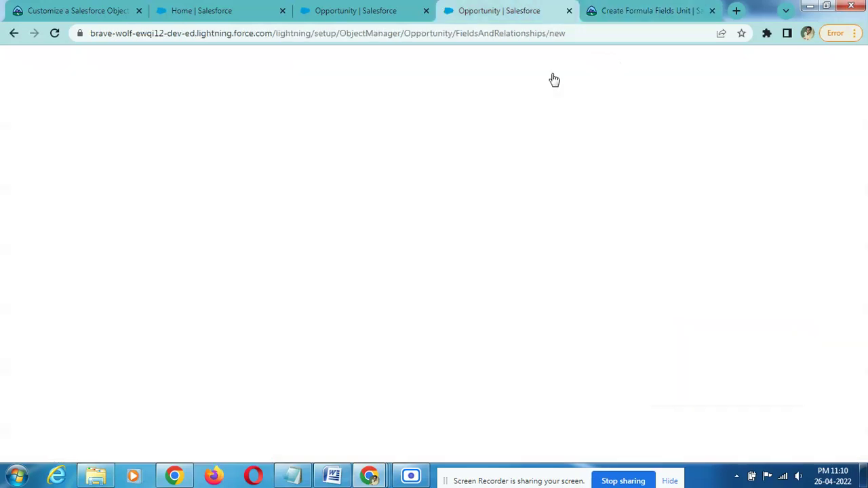
click(619, 357)
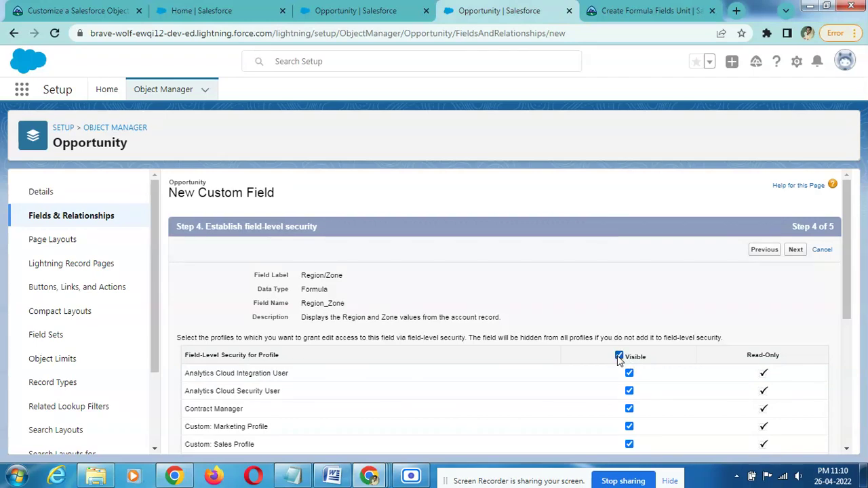
click(619, 357)
Step: Find the Sales User and System Administrator profiles and make the Region/Zone field visible to both
click(614, 9)
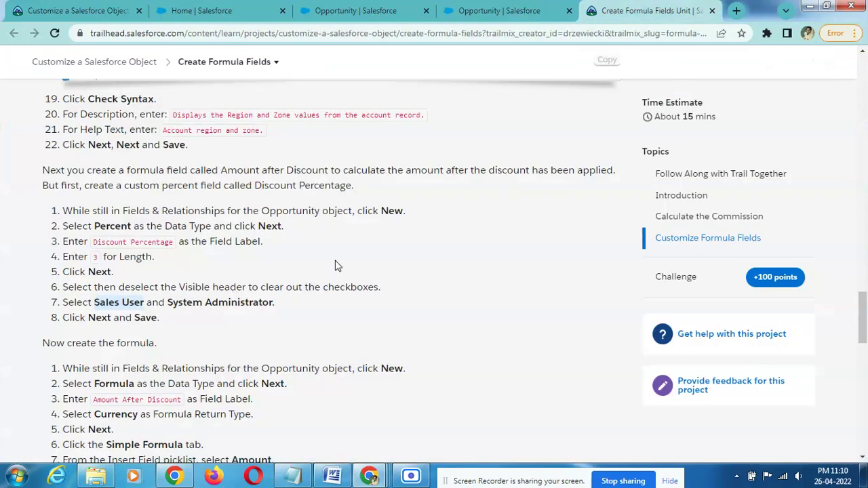
click(510, 6)
key(ctrl+f)
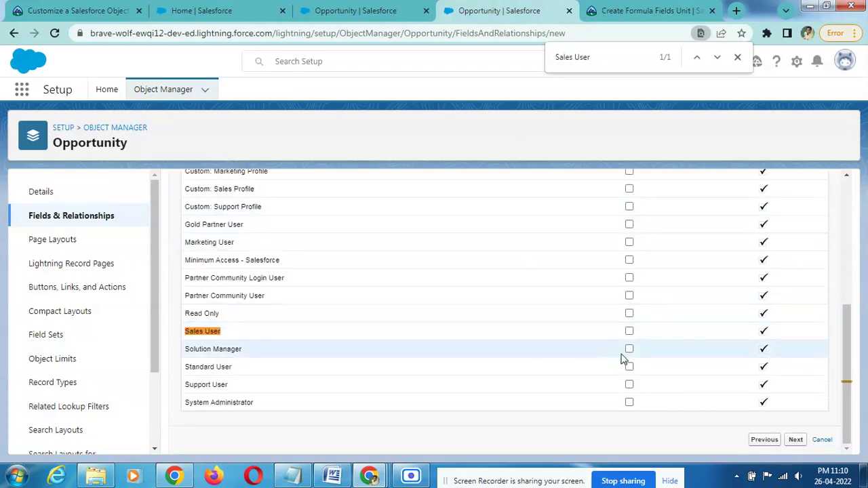
click(629, 332)
click(641, 10)
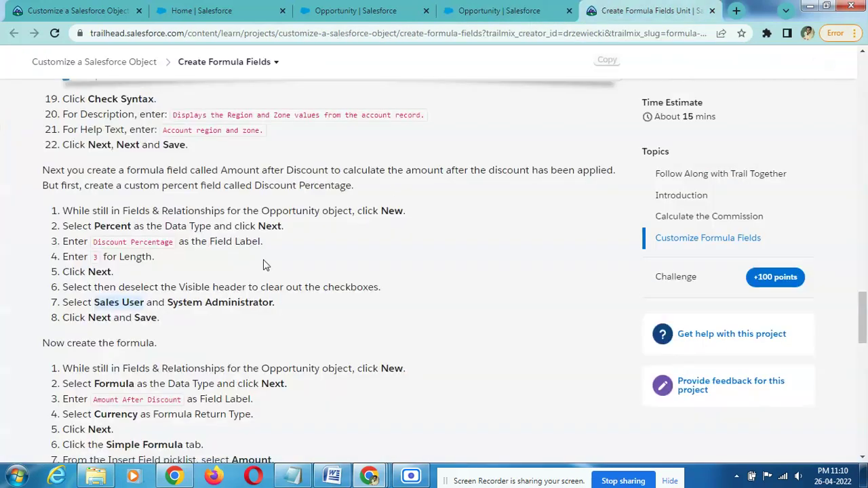
drag(167, 304, 275, 304)
key(ctrl+c)
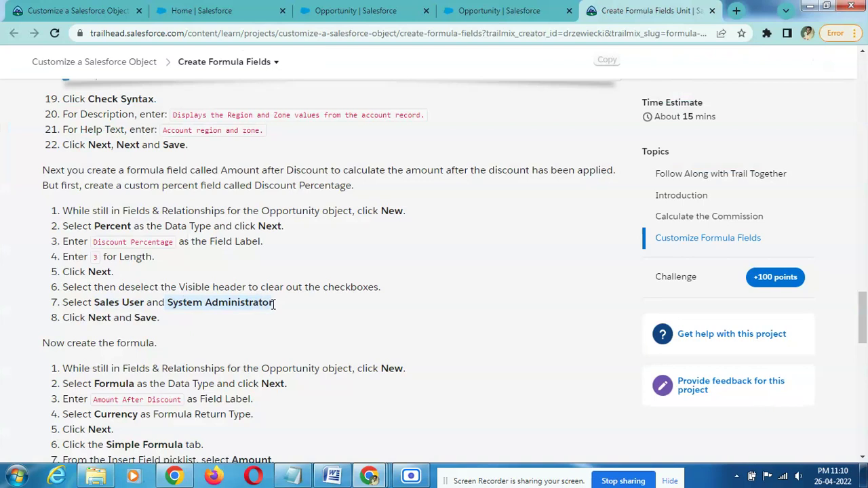
click(542, 8)
key(ctrl+v)
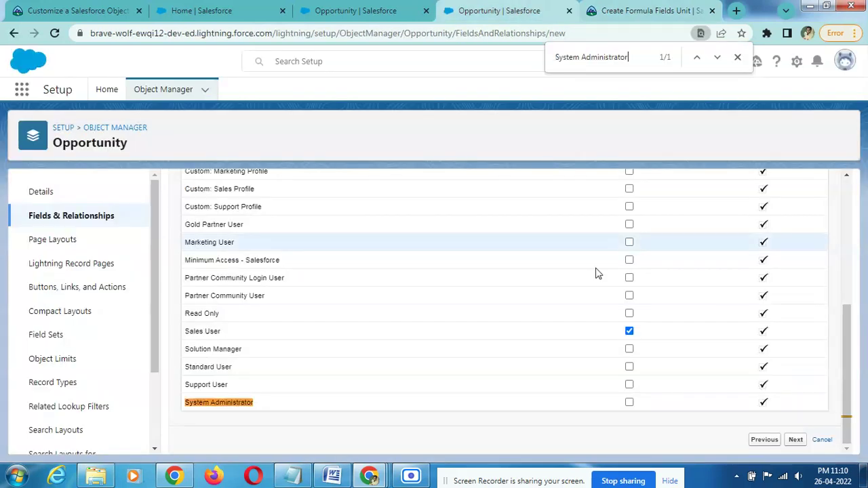
click(629, 403)
Step: Continue to the page layouts, keep all Opportunity layouts selected and save the Region/Zone field
scroll(758, 354, up, 10)
click(800, 251)
click(643, 8)
scroll(160, 286, down, 7)
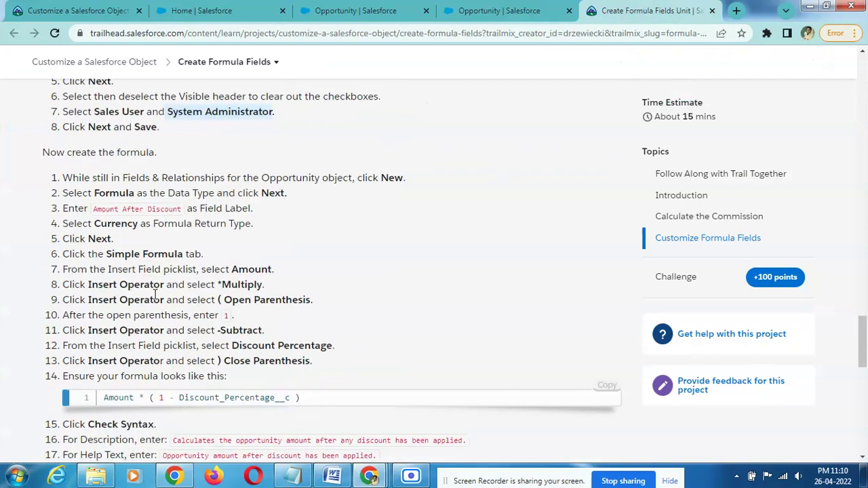
scroll(207, 309, up, 4)
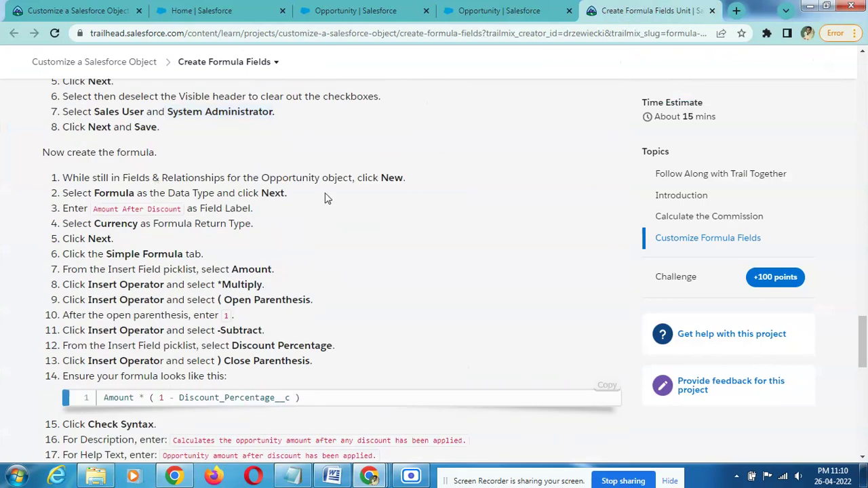
click(505, 10)
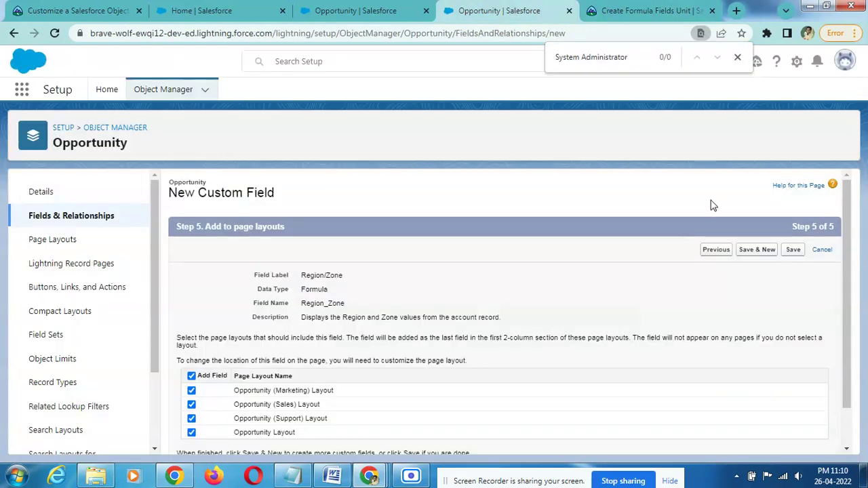
click(610, 6)
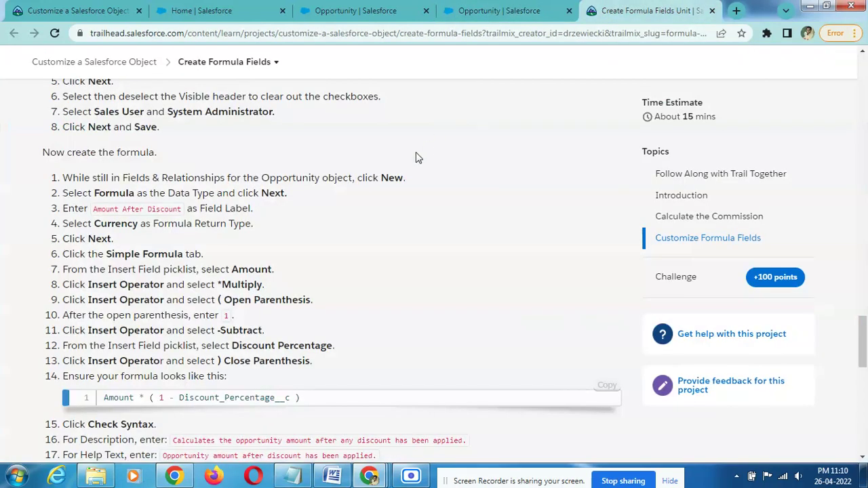
click(503, 8)
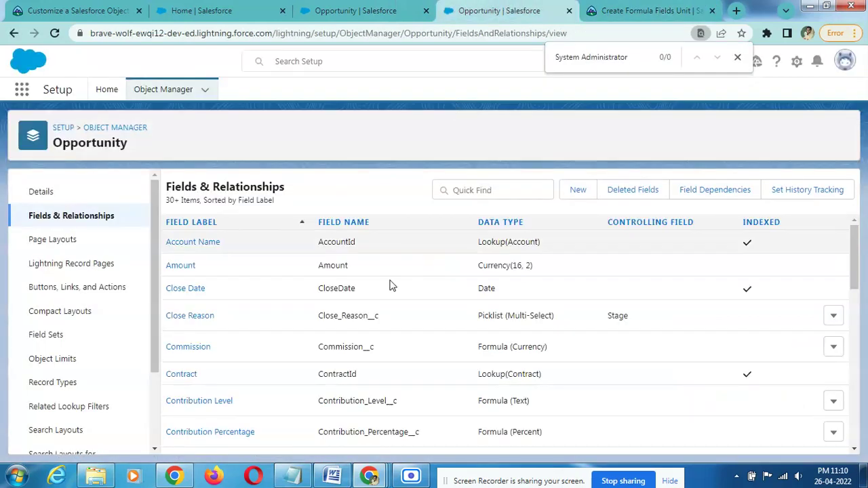
Step: Copy Trailhead's next field label and start a new Opportunity custom field with the Formula data type
click(637, 10)
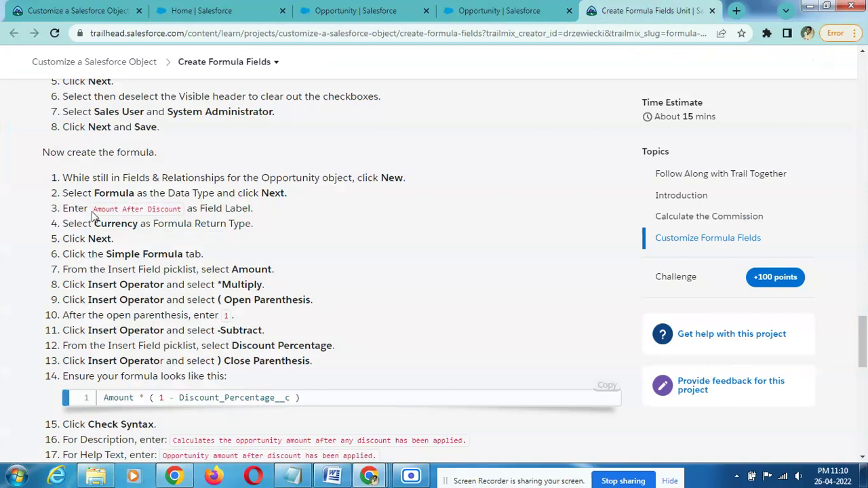
drag(95, 211, 180, 213)
key(ctrl+c)
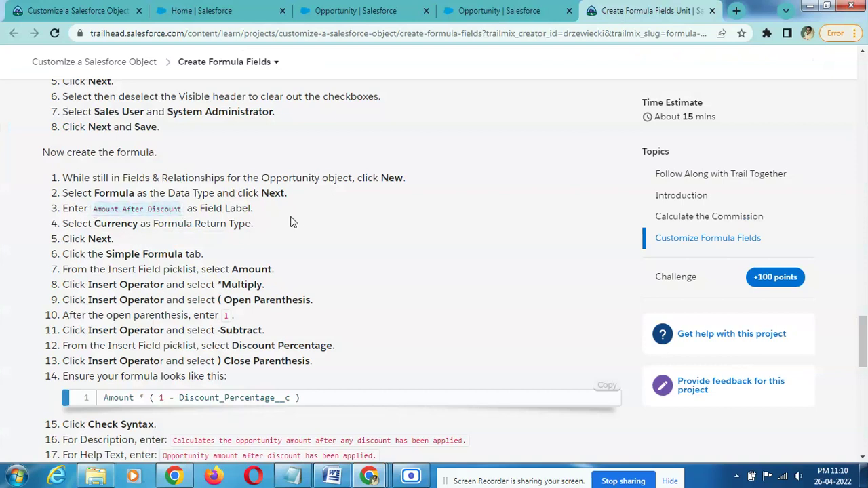
click(499, 10)
scroll(305, 305, down, 3)
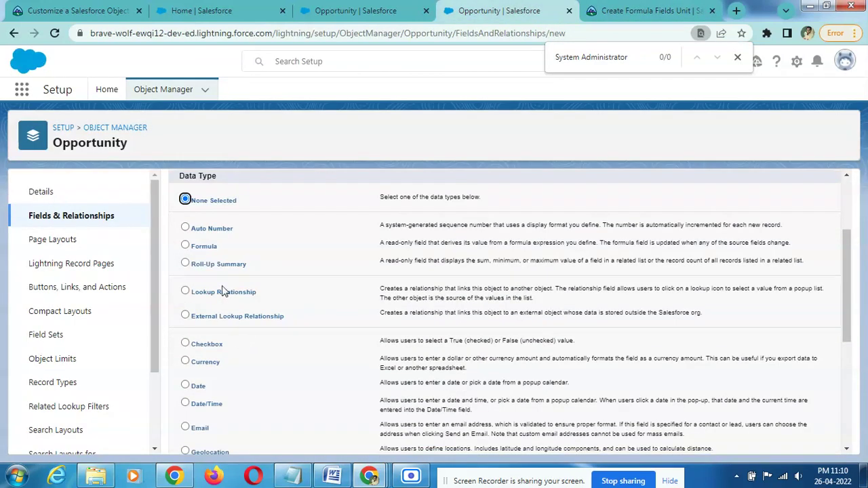
click(202, 248)
scroll(441, 271, up, 2)
click(795, 251)
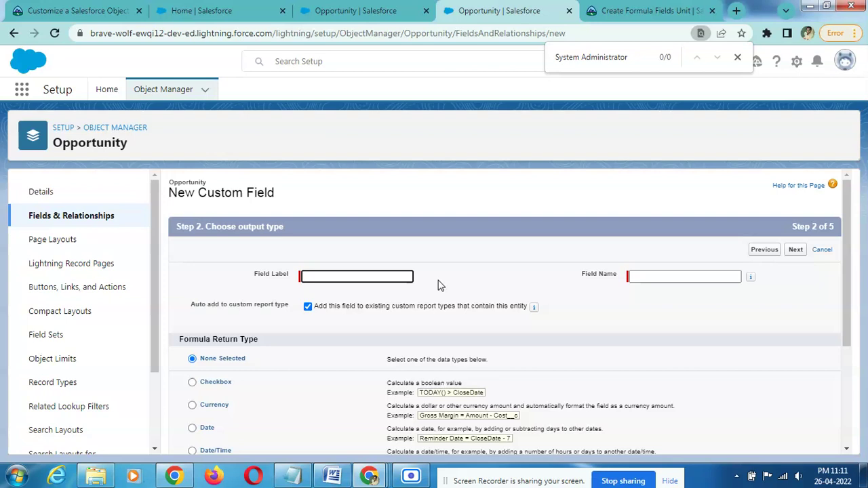
Step: Set the field label to Amount After Discount, choose Currency as the formula return type and continue to the formula editor
key(ctrl+v)
click(500, 269)
scroll(500, 270, down, 2)
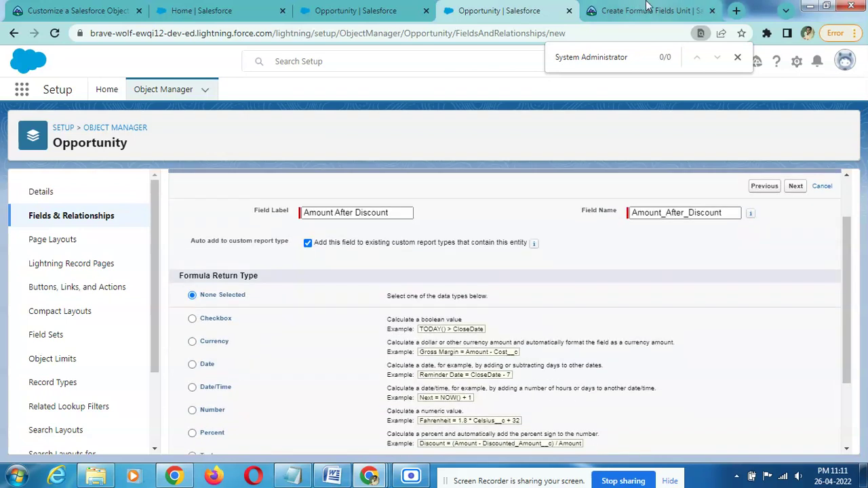
click(650, 10)
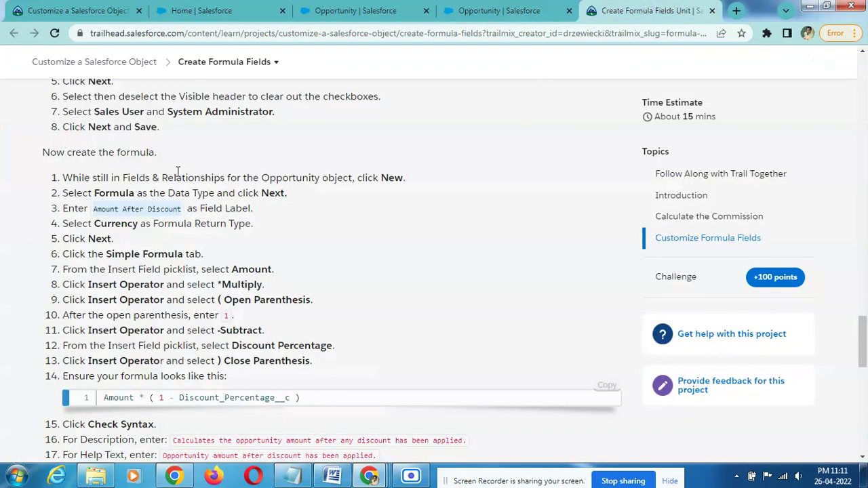
click(488, 10)
click(224, 343)
scroll(669, 283, down, 1)
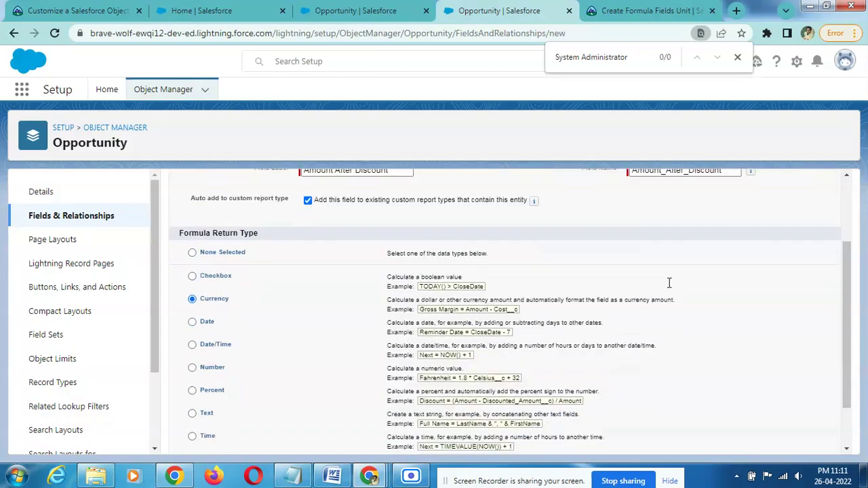
scroll(762, 234, up, 3)
click(796, 250)
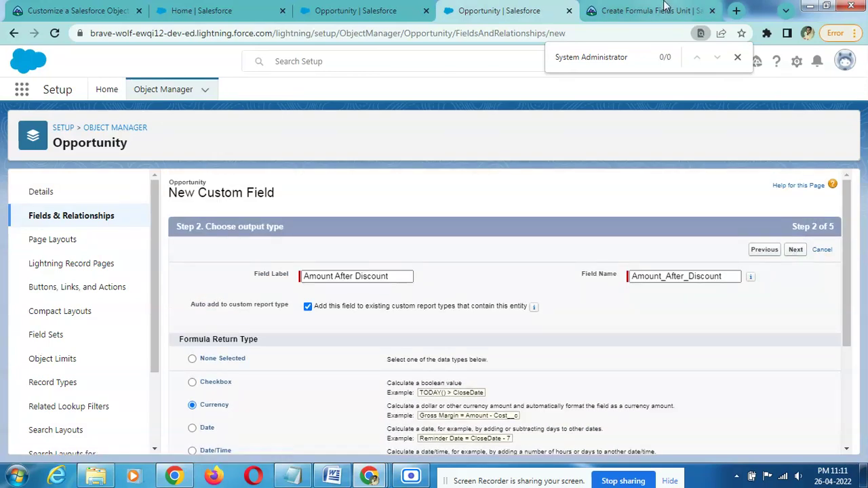
Step: Review Trailhead's Simple Formula instructions for building the Amount After Discount formula
click(658, 10)
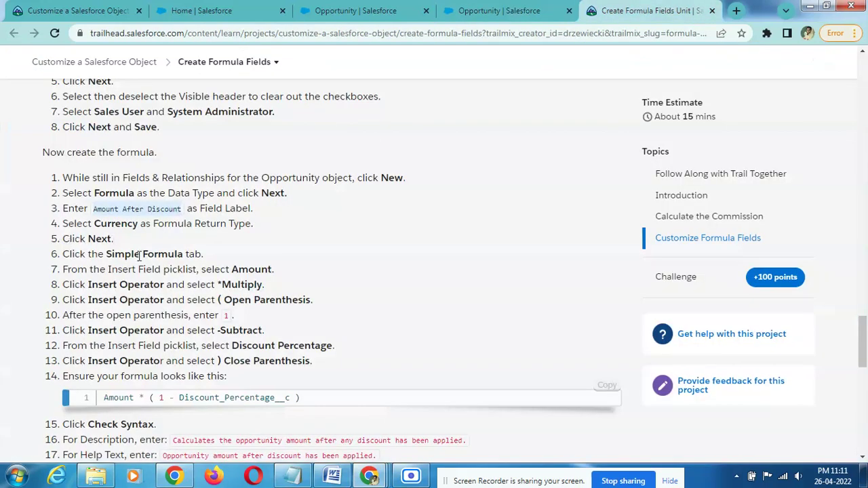
drag(107, 254, 190, 261)
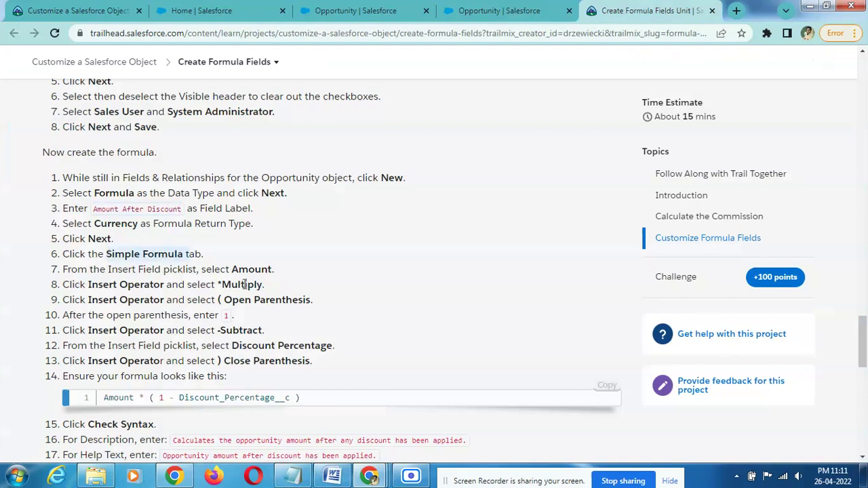
click(495, 10)
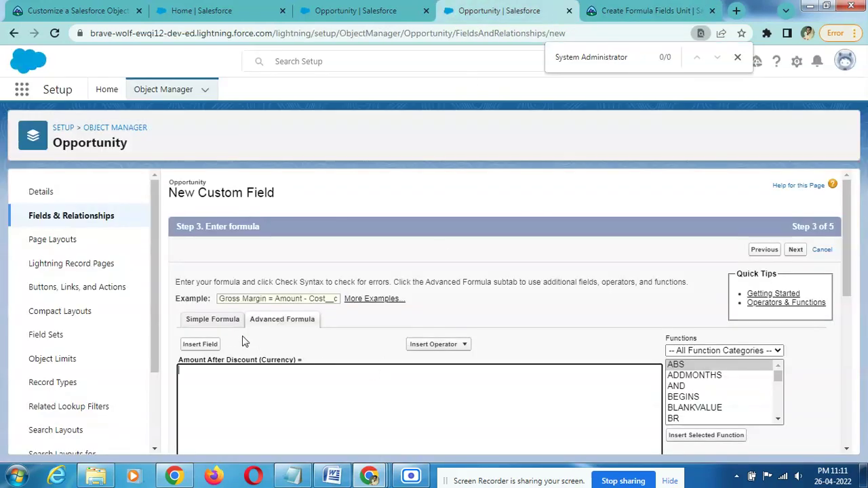
Step: Insert the Opportunity Amount field into the Amount After Discount formula using the Simple Formula editor, following Trailhead's instruction
key(ctrl+Tab)
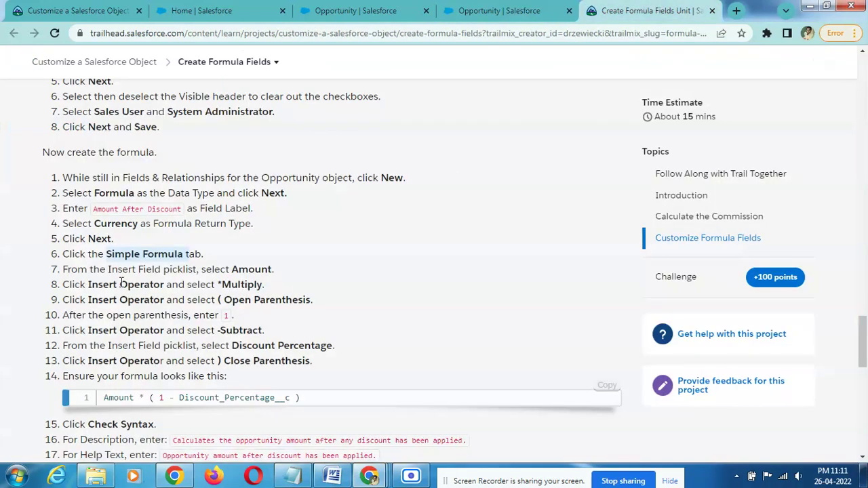
drag(105, 269, 211, 270)
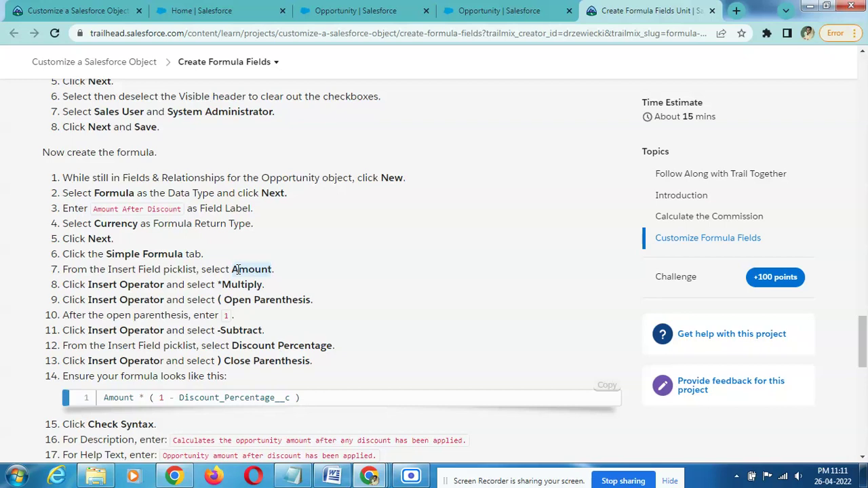
click(453, 10)
scroll(319, 326, down, 2)
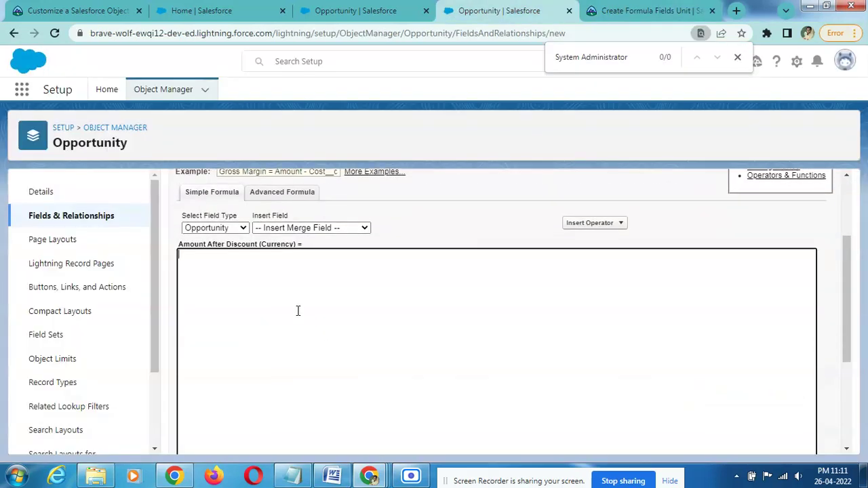
click(240, 229)
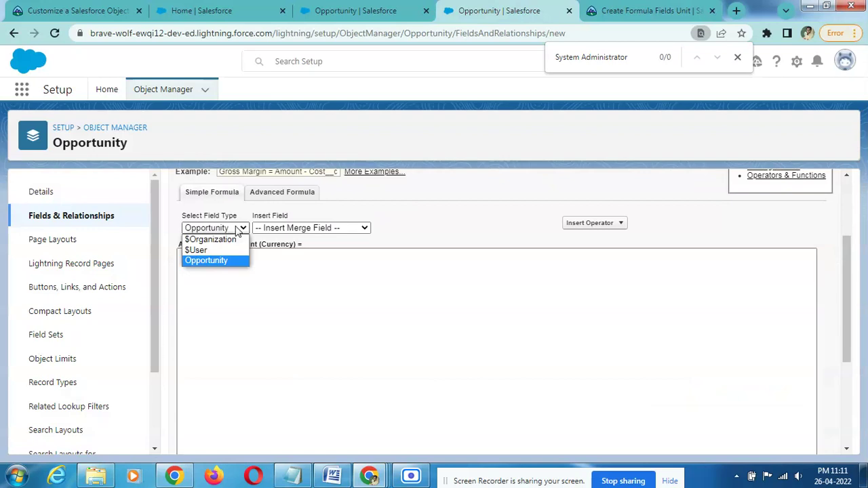
click(296, 231)
click(270, 249)
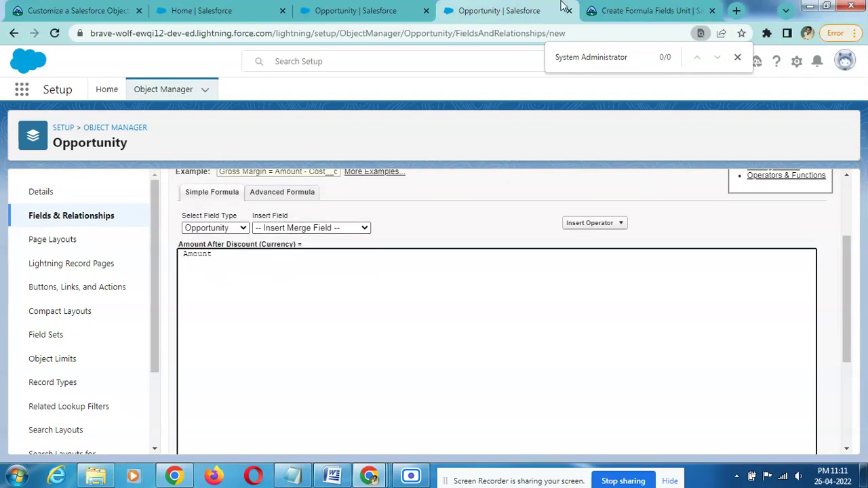
Step: Add the Multiply operator and an Open Parenthesis after Amount in the formula, following Trailhead's instructions
click(633, 10)
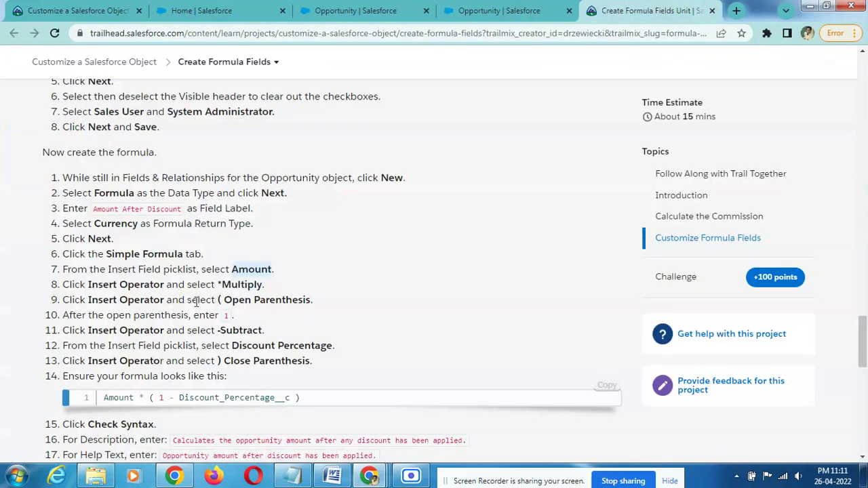
click(468, 10)
click(592, 223)
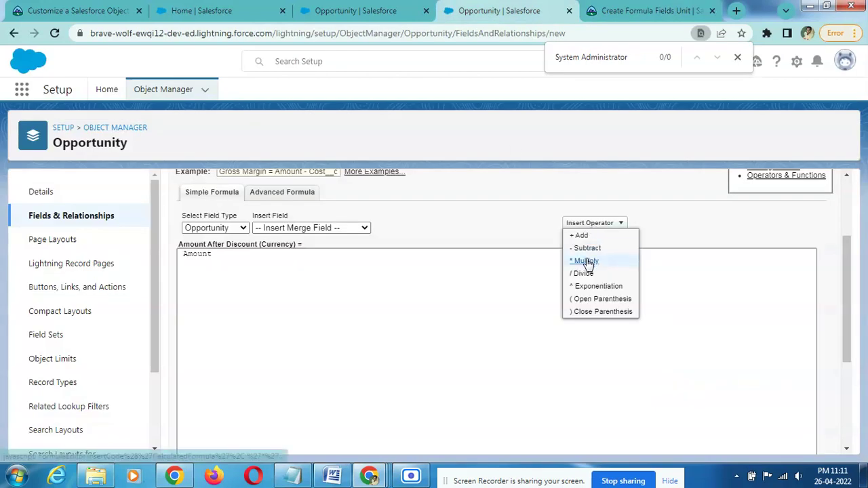
click(587, 260)
click(644, 11)
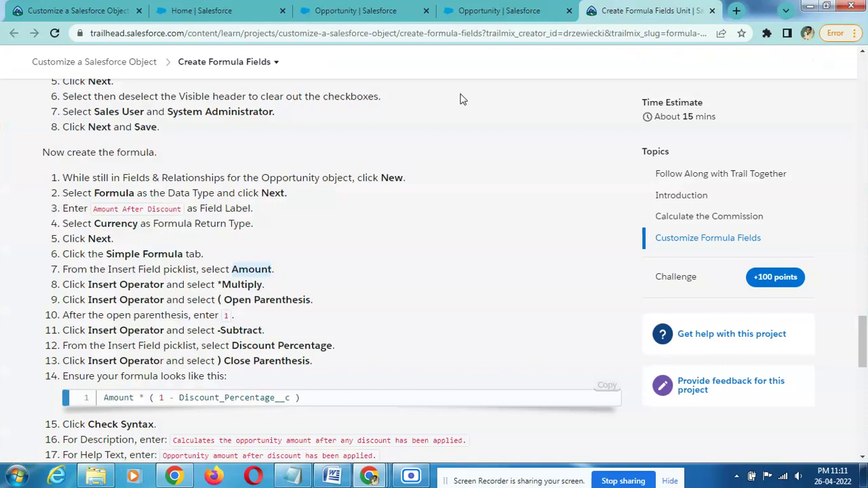
click(489, 11)
click(589, 224)
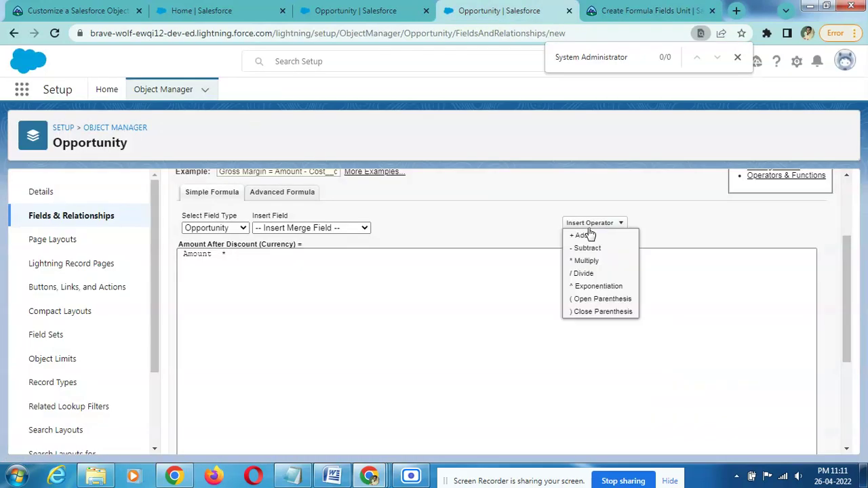
click(595, 299)
Step: Enter 1 after the open parenthesis and add the Subtract operator, as Trailhead instructs
click(624, 7)
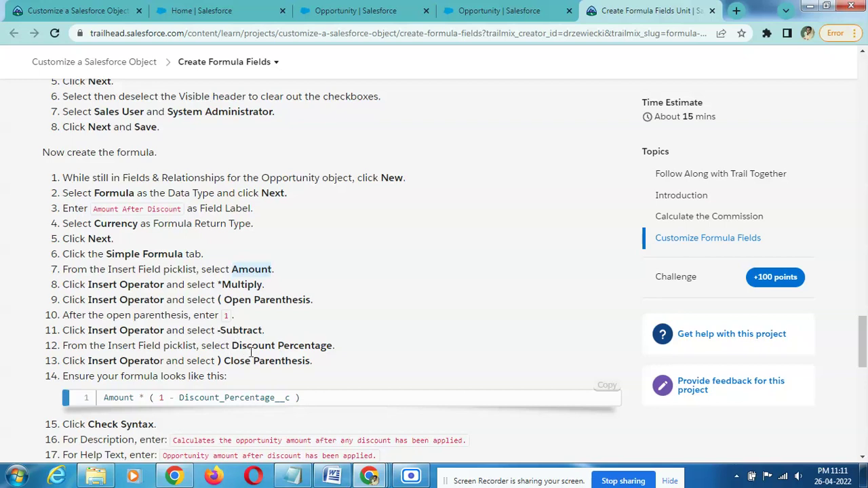
click(445, 18)
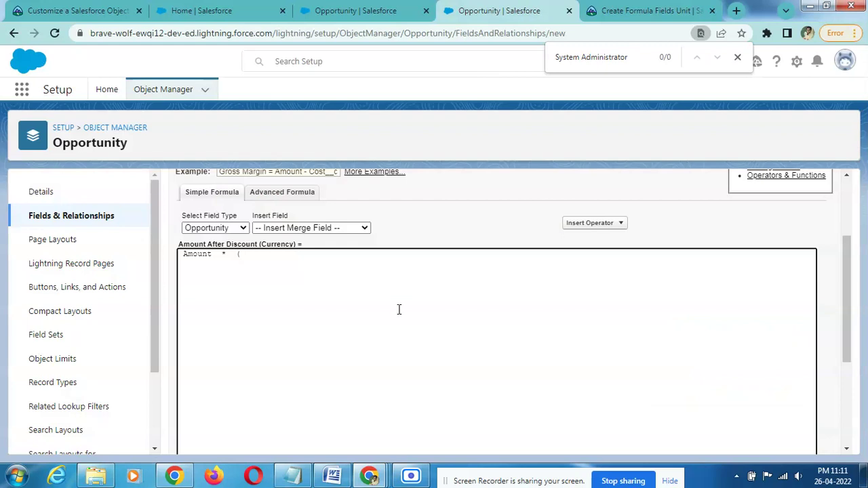
click(575, 225)
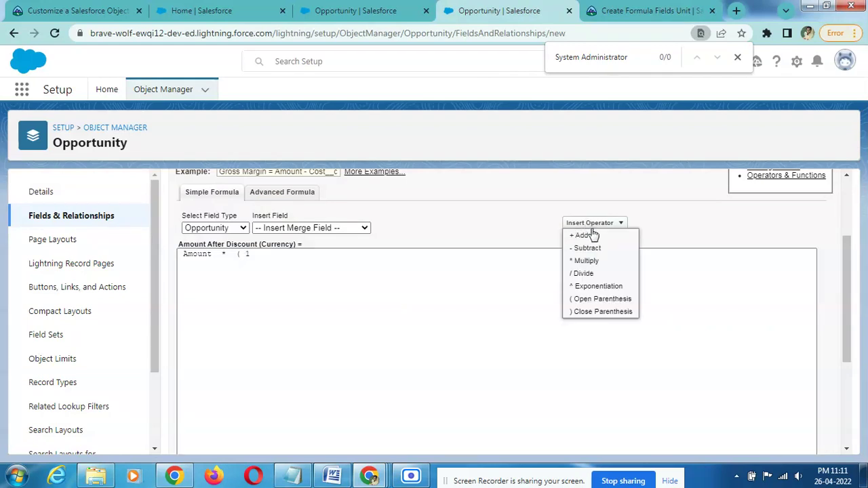
click(597, 249)
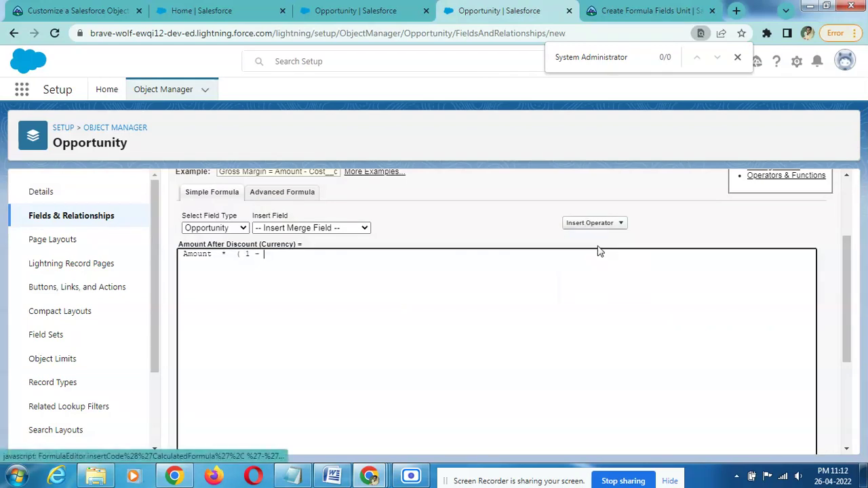
Step: Look for Discount Percentage among the Opportunity merge fields and recheck Trailhead's Insert Field instruction
click(646, 8)
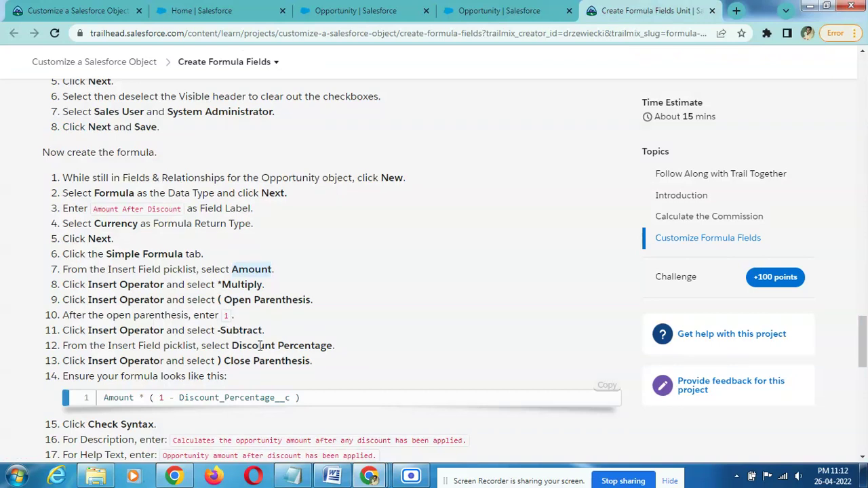
click(502, 10)
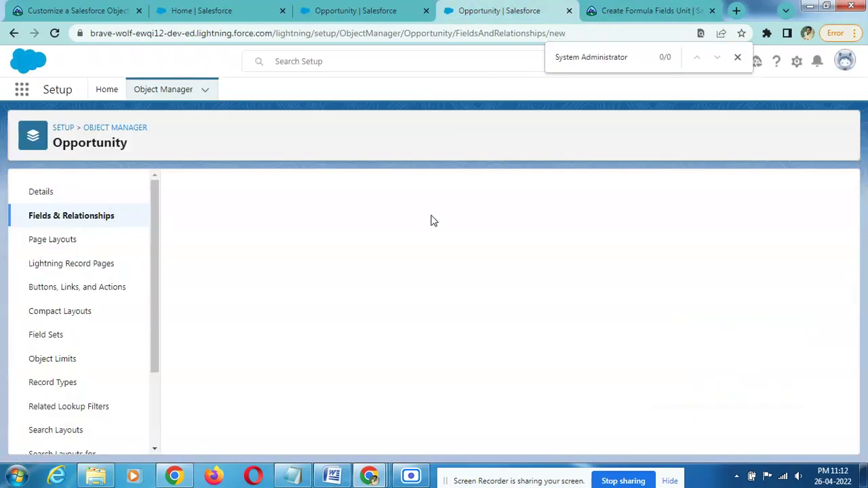
click(346, 229)
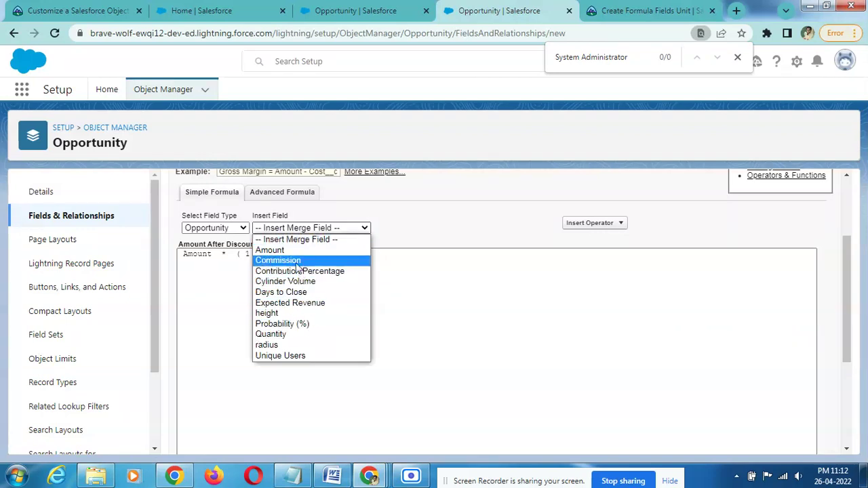
click(238, 228)
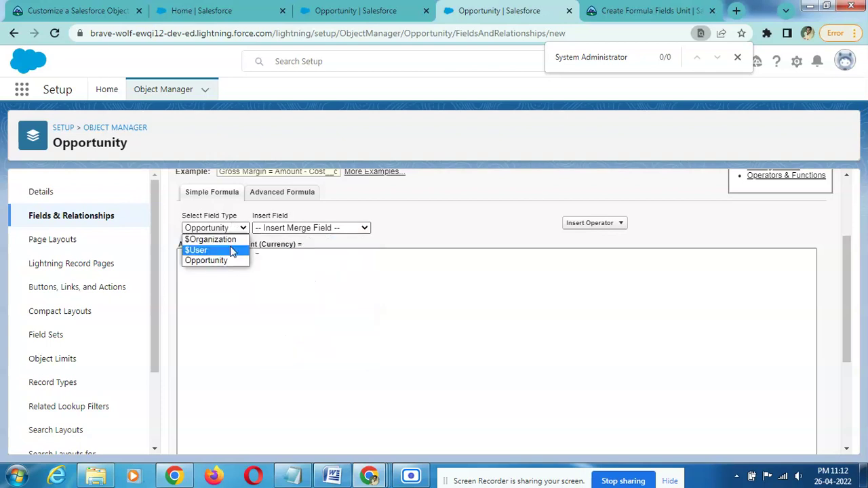
click(419, 292)
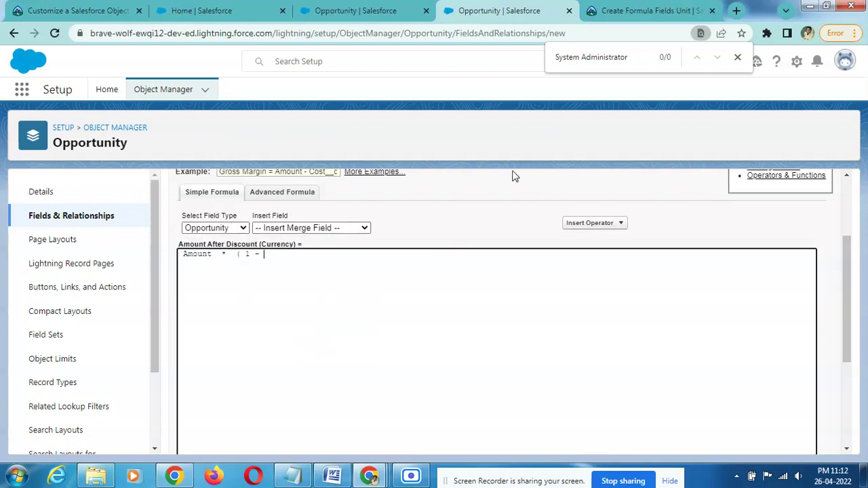
click(622, 9)
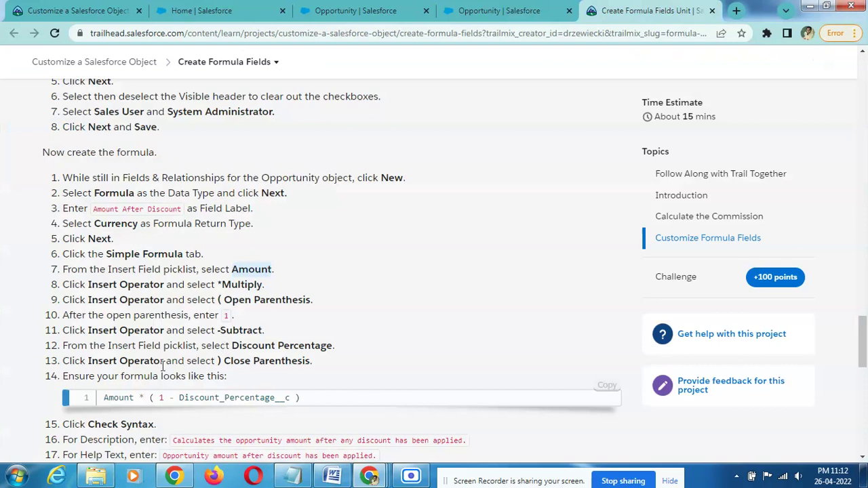
drag(107, 346, 125, 345)
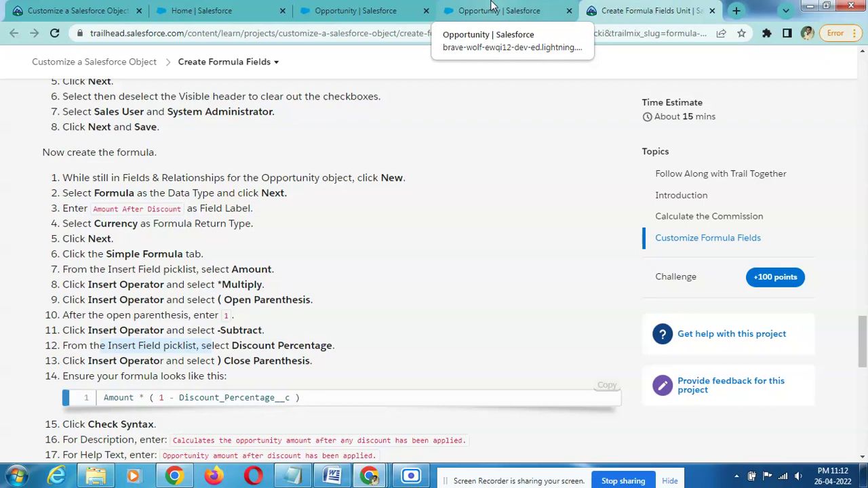
Step: Search the merge fields of the other field types, including $User, and of Opportunity again for Discount Percentage
click(494, 6)
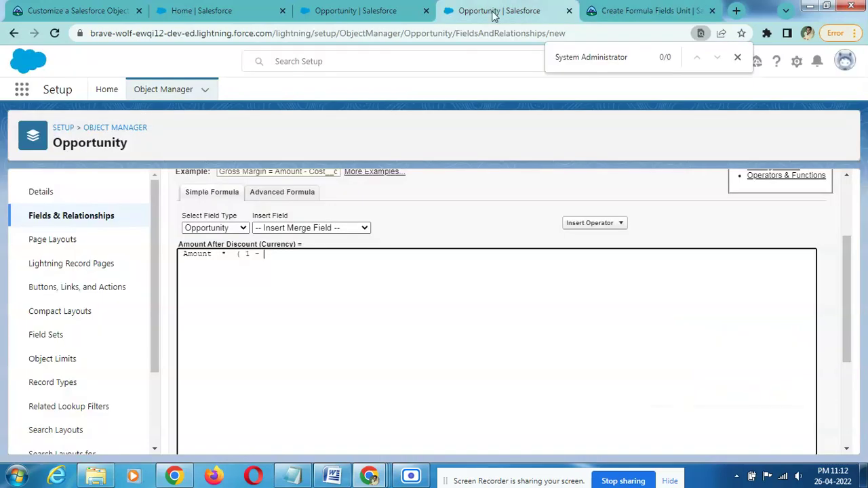
click(233, 233)
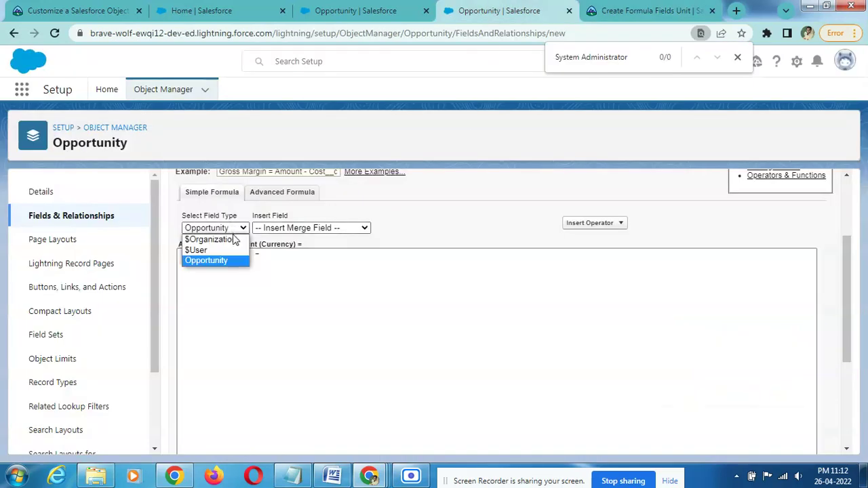
click(234, 237)
click(297, 234)
click(235, 233)
click(235, 233)
click(204, 248)
click(314, 228)
click(230, 228)
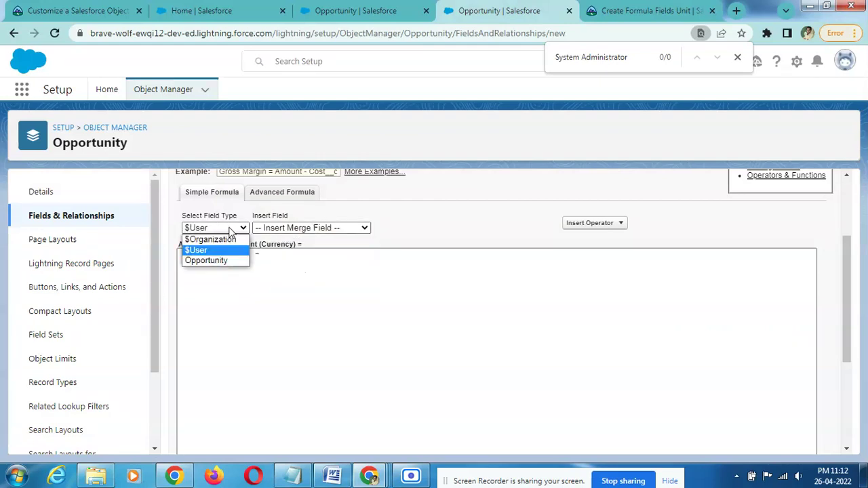
click(216, 258)
click(305, 229)
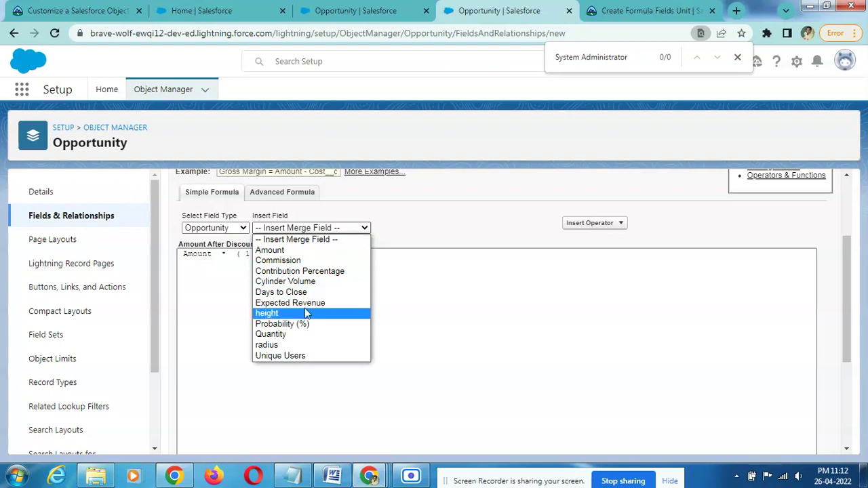
click(573, 336)
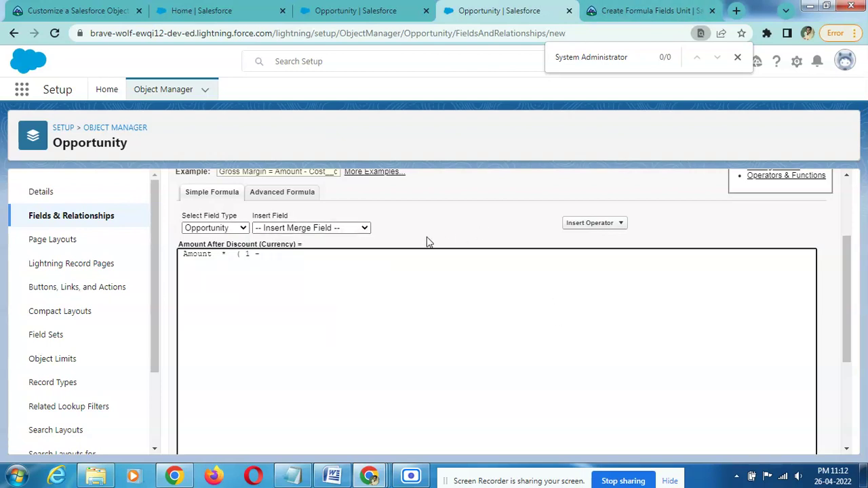
Step: Copy "Discount_Percentage__c )" from Trailhead's sample formula and append it to complete the Amount After Discount formula
scroll(447, 194, up, 2)
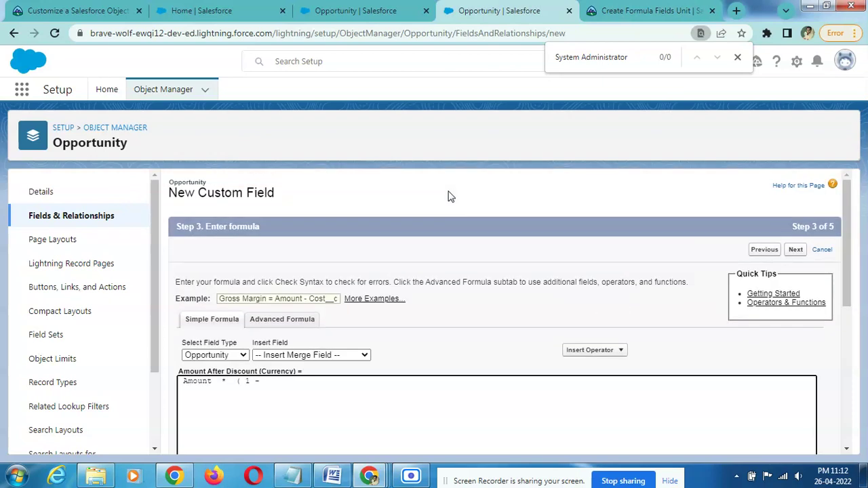
scroll(447, 194, down, 3)
click(626, 8)
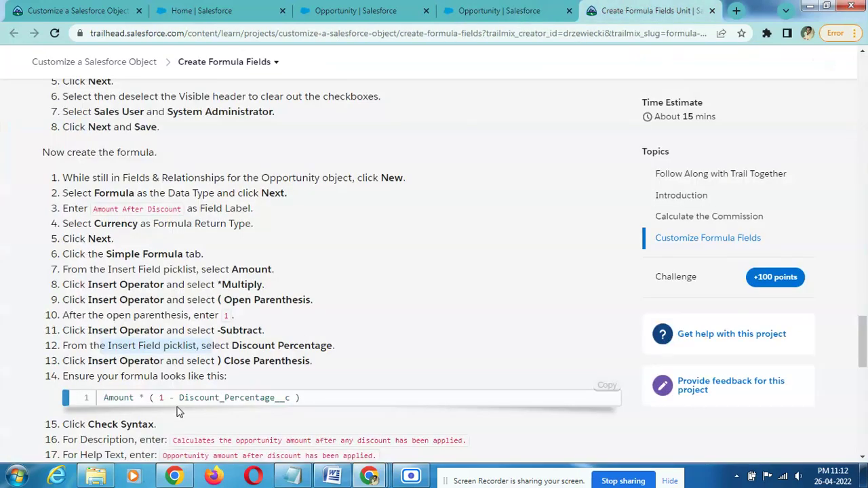
drag(178, 399, 327, 401)
key(ctrl+c)
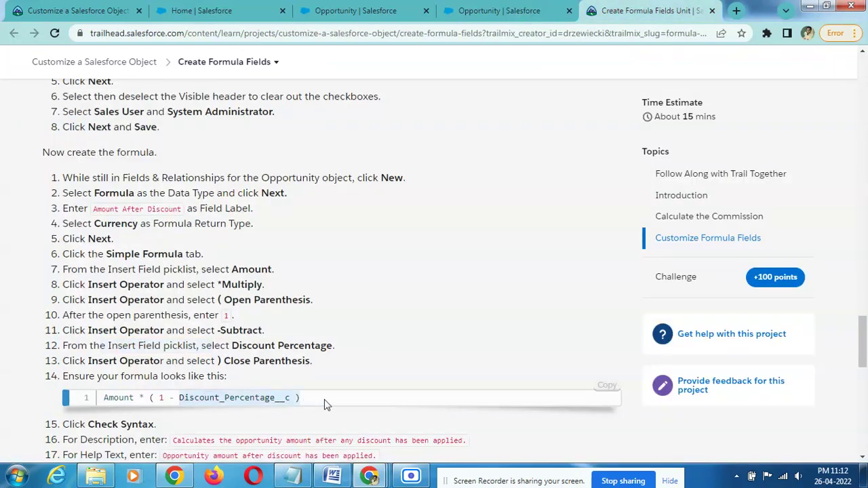
click(475, 10)
key(ctrl+v)
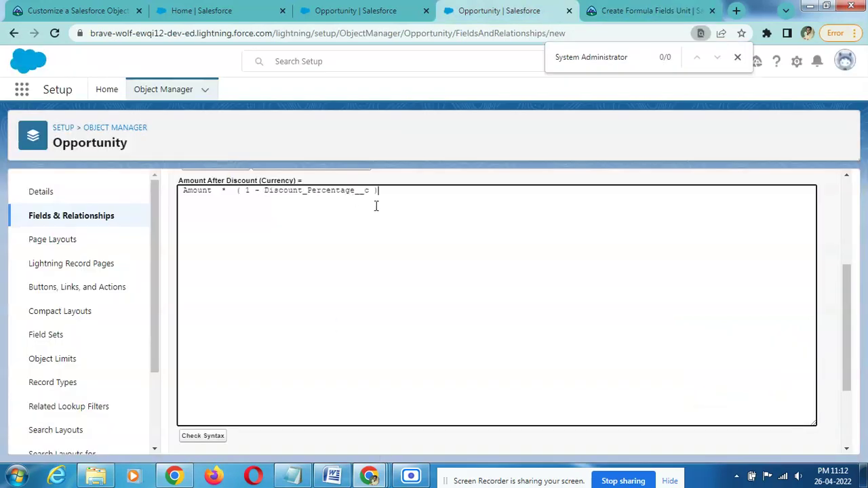
Step: Check the formula's syntax and fill in the description "Calculates the opportunity amount after any discount has been applied." from Trailhead
click(620, 9)
scroll(378, 225, down, 3)
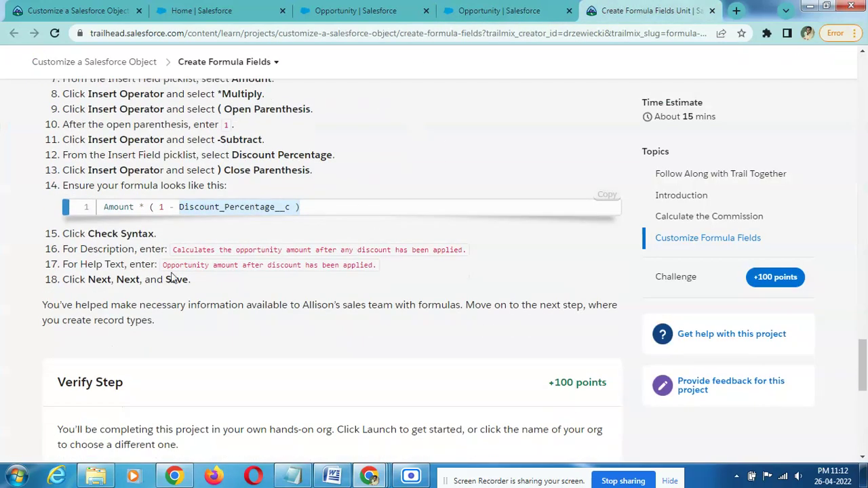
drag(170, 249, 466, 250)
key(ctrl+c)
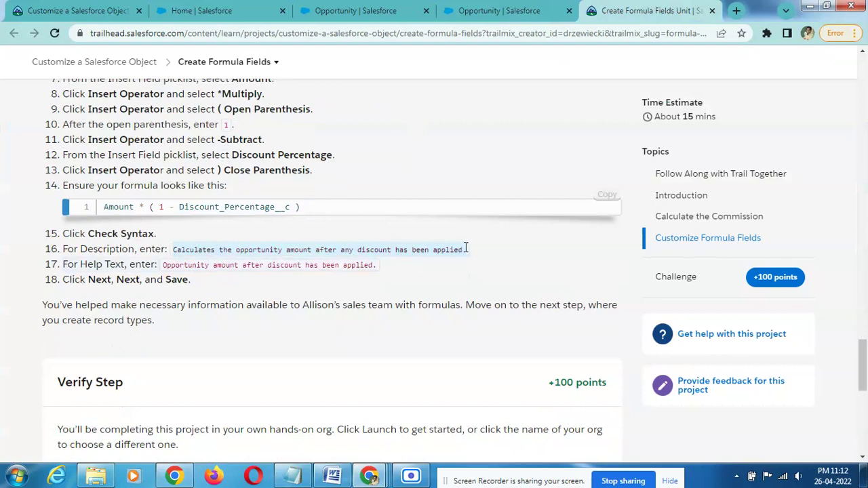
click(510, 8)
scroll(207, 386, down, 2)
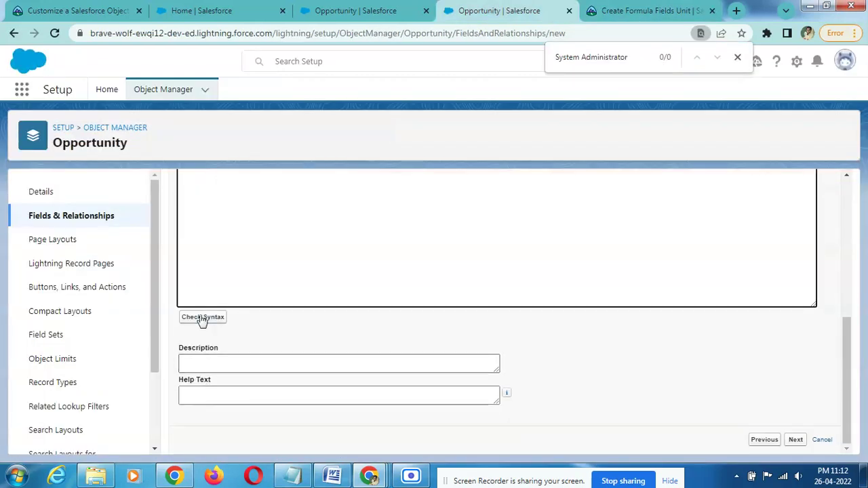
click(201, 317)
click(231, 367)
key(ctrl+v)
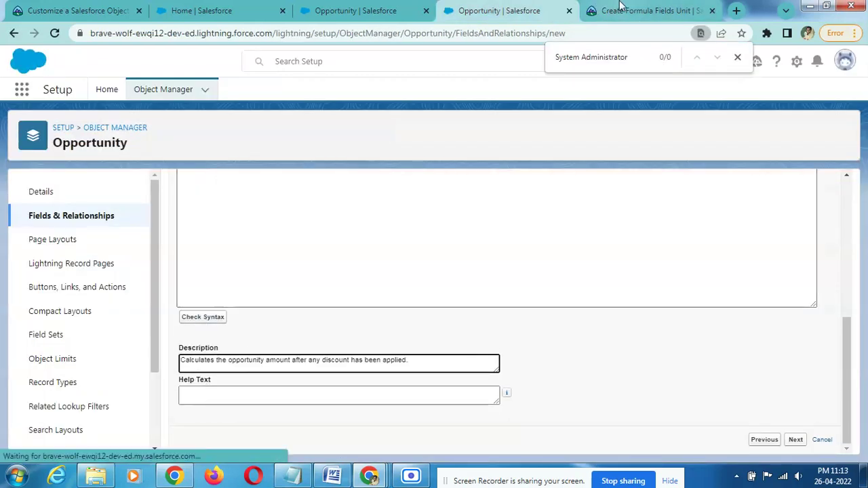
Step: Select Trailhead's suggested help text and inspect the Discount_Percentage__c reference in the Amount After Discount formula
click(616, 11)
drag(163, 264, 380, 267)
click(478, 8)
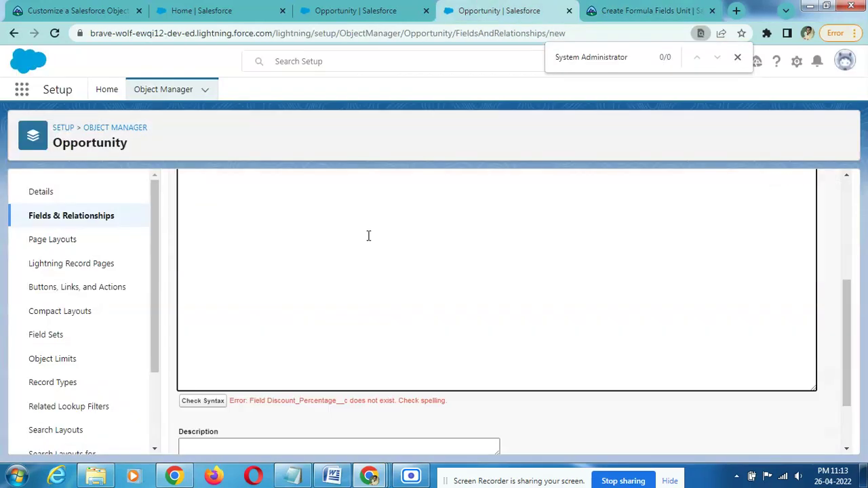
scroll(385, 297, up, 2)
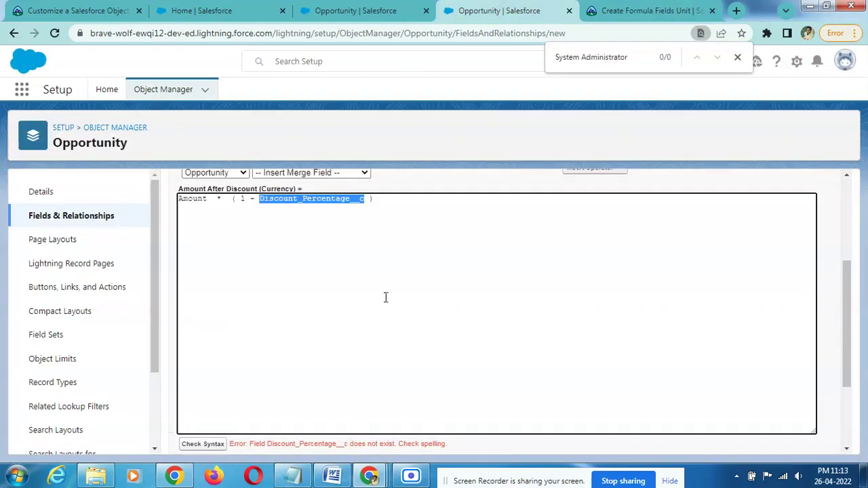
click(395, 241)
Step: Compare the formula with Trailhead's sample and reread its instruction for inserting the Discount Percentage field
click(611, 10)
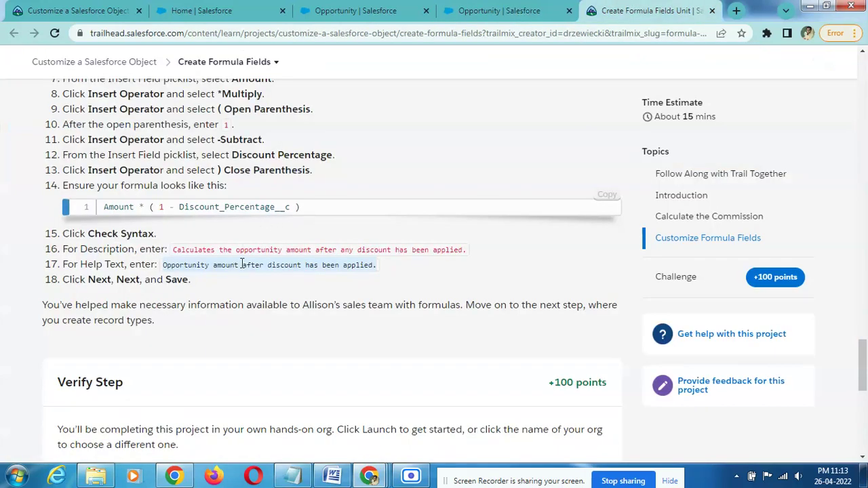
scroll(242, 264, up, 1)
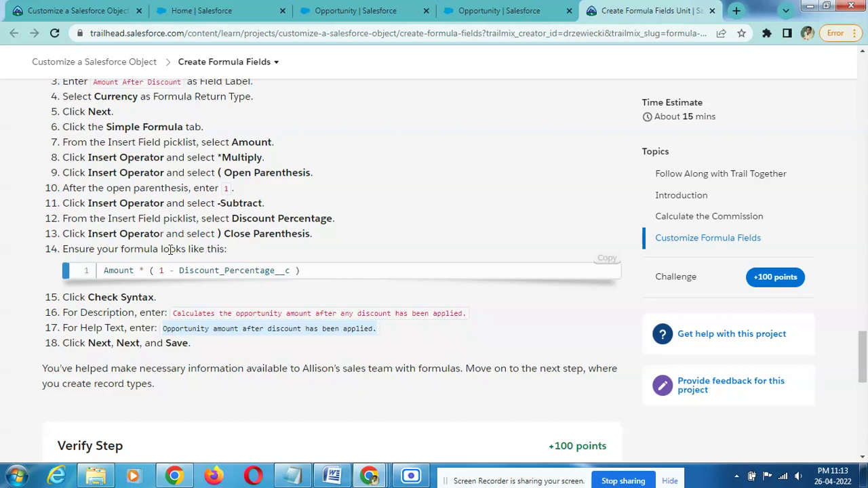
click(477, 21)
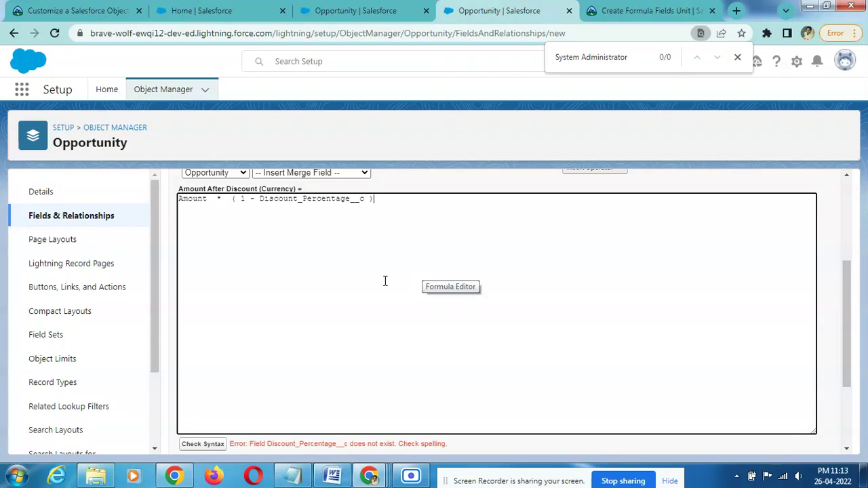
click(590, 10)
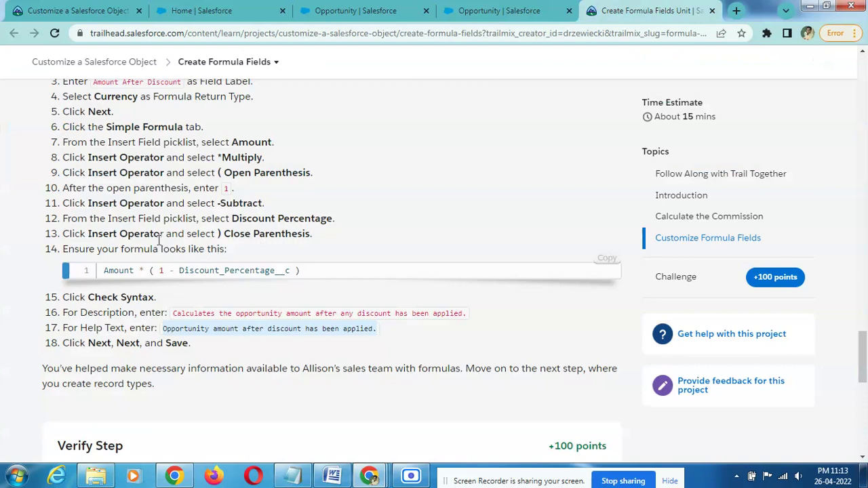
click(86, 234)
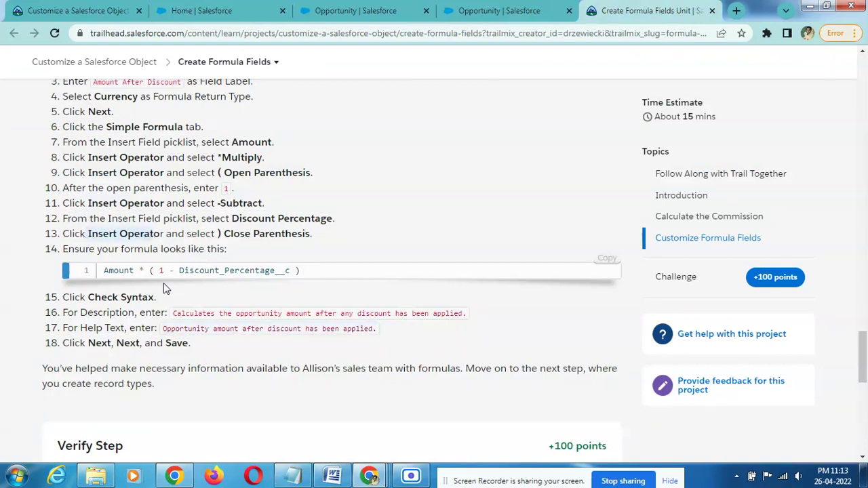
drag(89, 219, 274, 219)
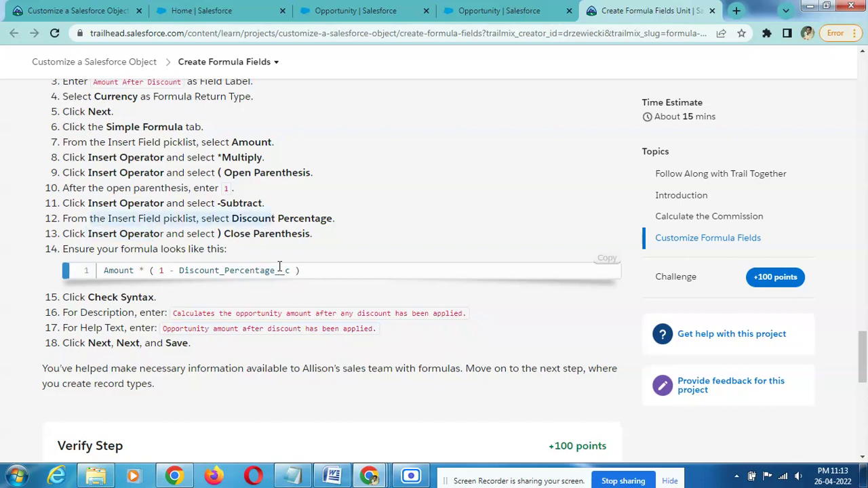
click(491, 9)
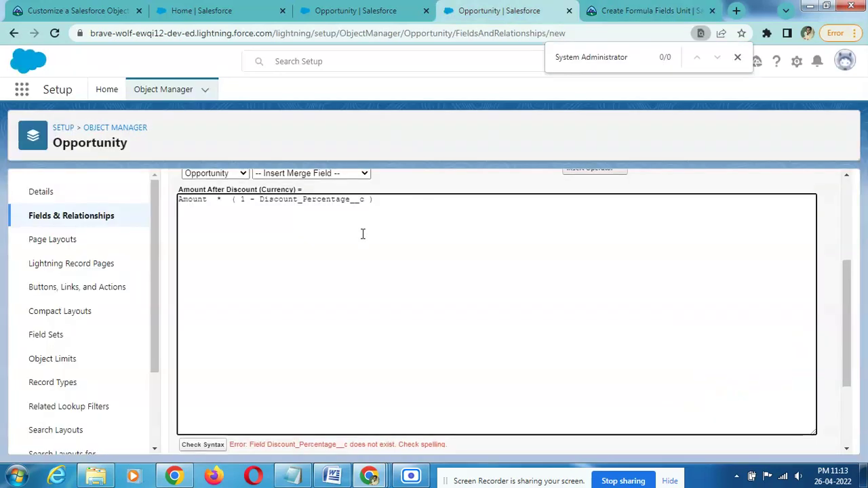
Step: Look for Discount Percentage in the Simple Formula merge fields and in the Advanced Formula's Opportunity field list
click(293, 300)
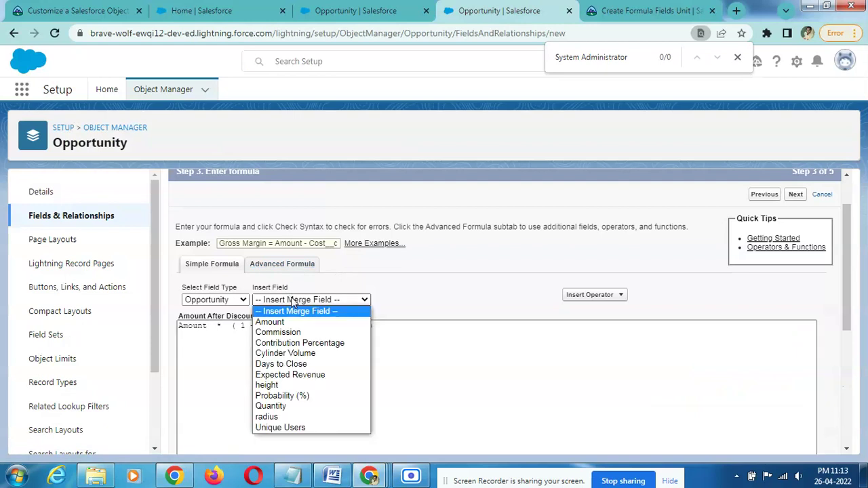
click(420, 301)
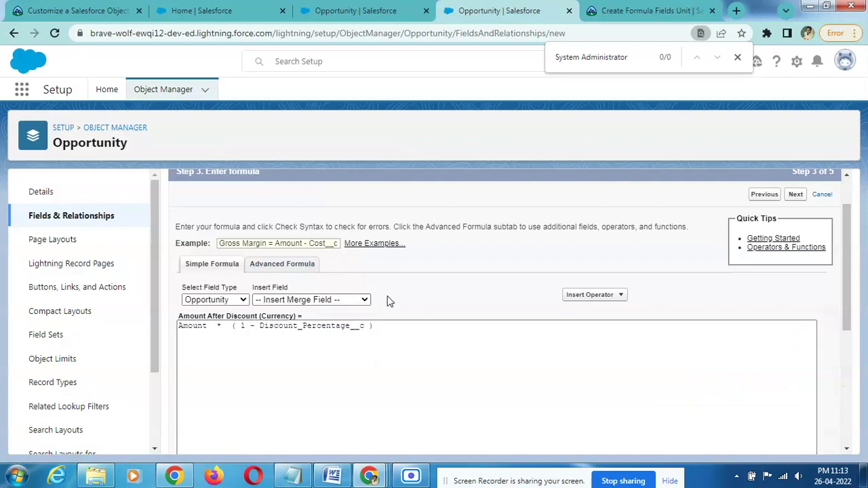
click(295, 270)
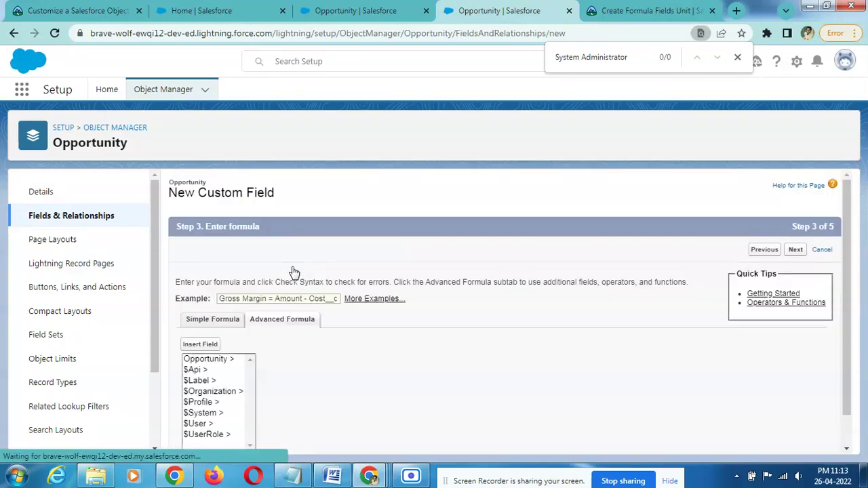
scroll(296, 287, down, 1)
double_click(325, 251)
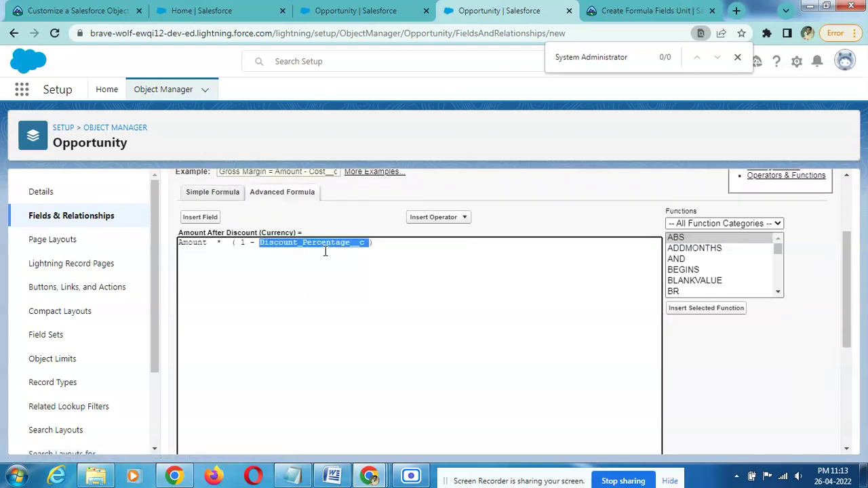
click(202, 217)
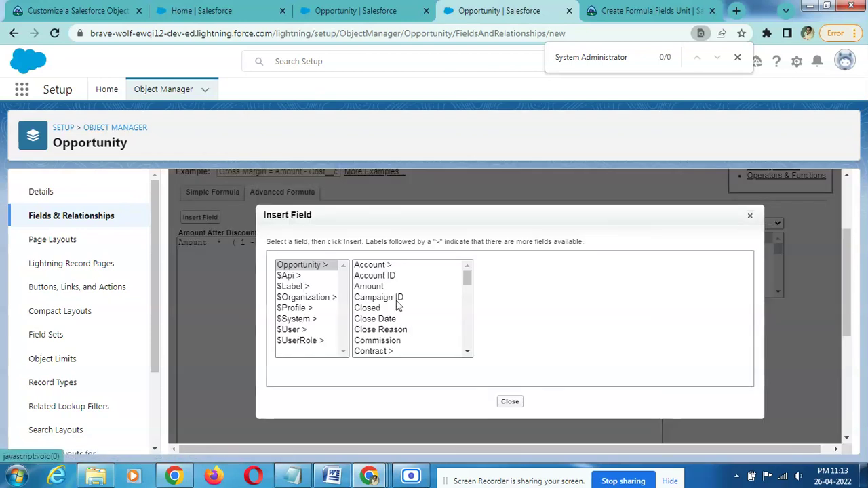
click(393, 318)
scroll(391, 326, down, 3)
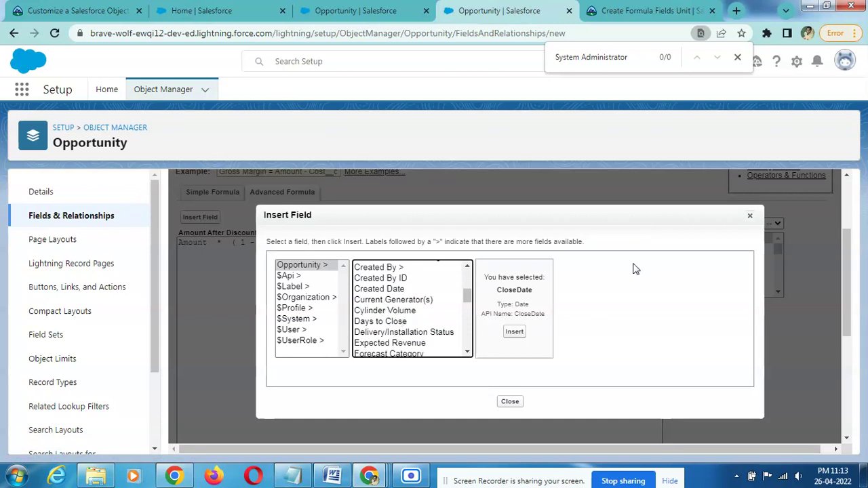
click(751, 216)
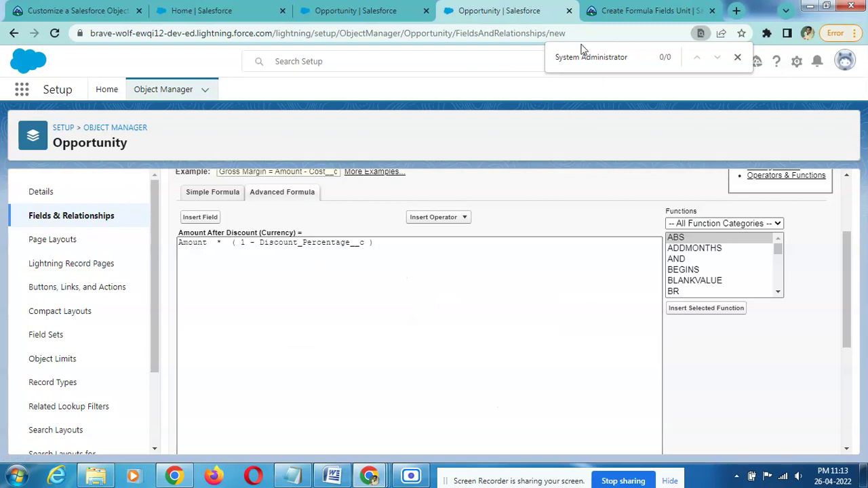
Step: Copy "Discount Percentage." from Trailhead and search the formula page for it with the Insert Field dialog open
click(631, 11)
click(269, 219)
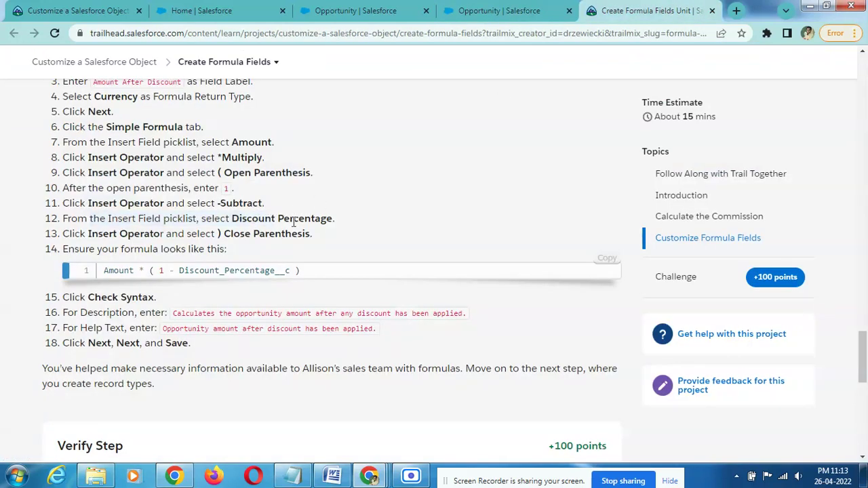
drag(254, 219, 333, 223)
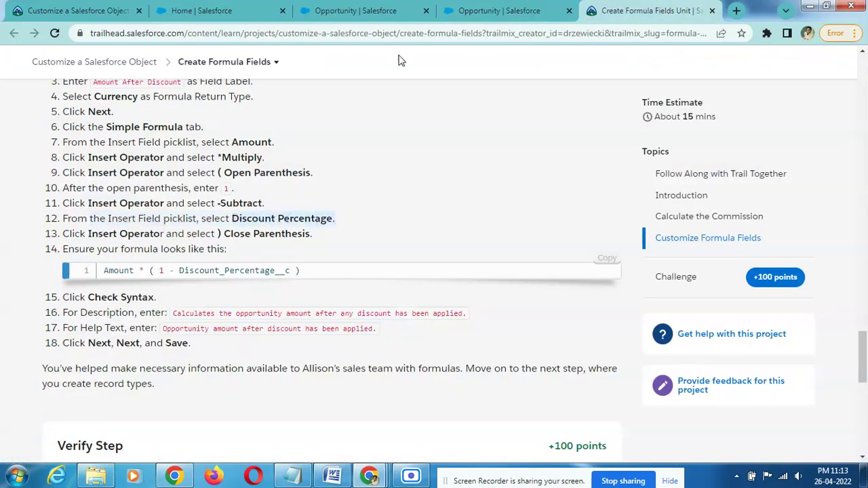
click(461, 9)
double_click(303, 243)
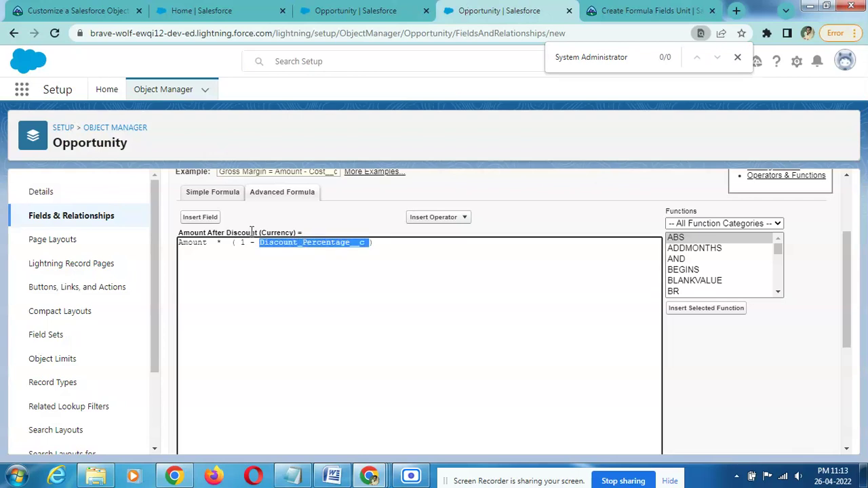
click(198, 217)
key(ctrl+f)
text(Discount Percentage.)
Step: Browse the whole Opportunity field list and the related Account fields for Discount Percentage
scroll(401, 318, down, 3)
scroll(400, 321, down, 2)
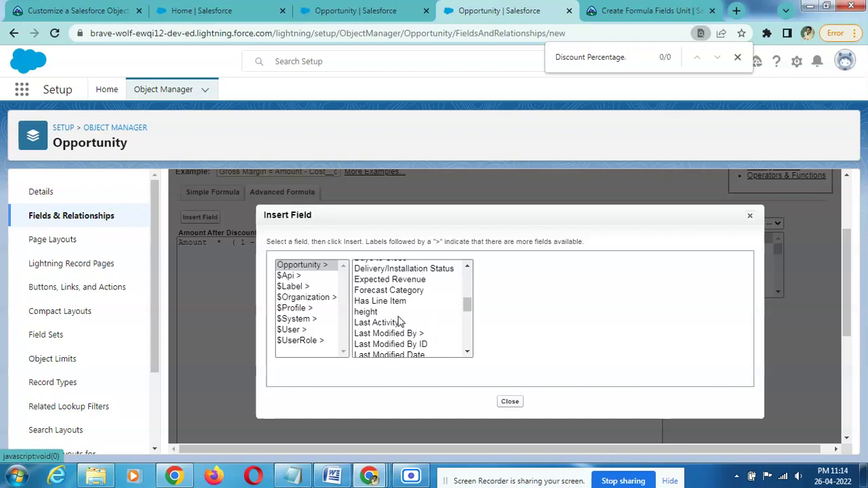
scroll(400, 321, down, 4)
scroll(400, 322, down, 5)
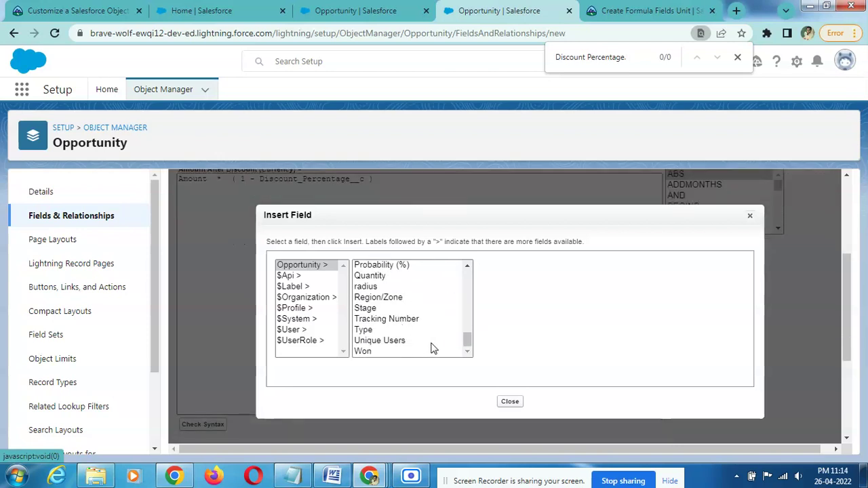
scroll(448, 346, up, 3)
drag(466, 337, 454, 281)
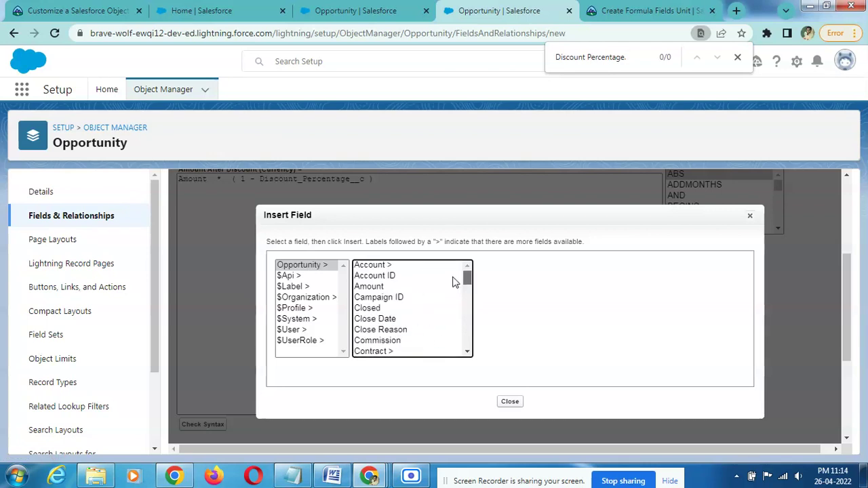
click(427, 266)
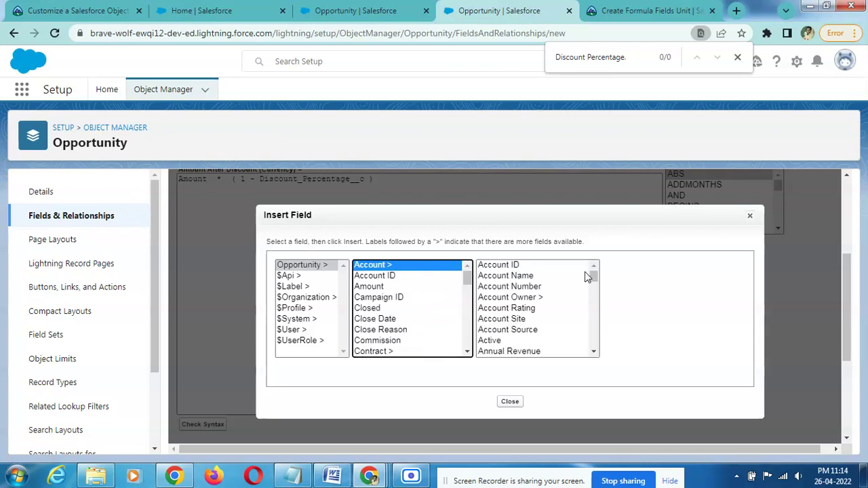
drag(594, 279, 595, 329)
Step: Recheck Trailhead's Insert Field picklist instruction and go through the Opportunity and Account field lists again
click(591, 8)
click(108, 218)
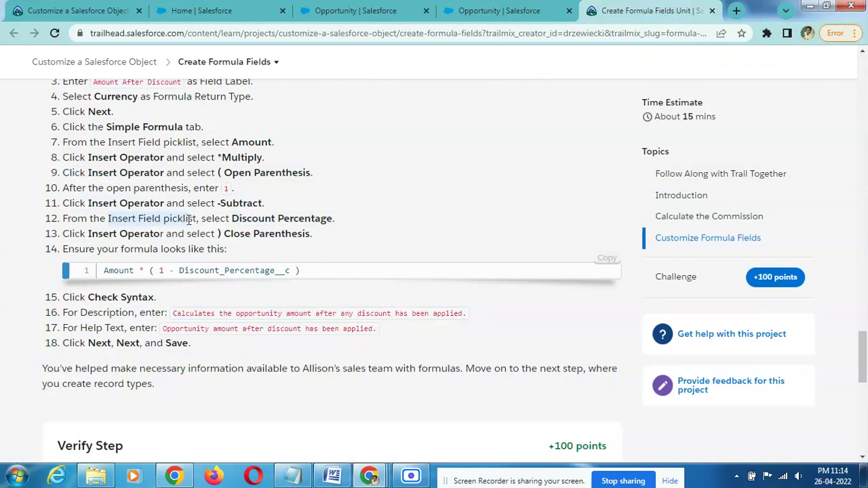
click(515, 11)
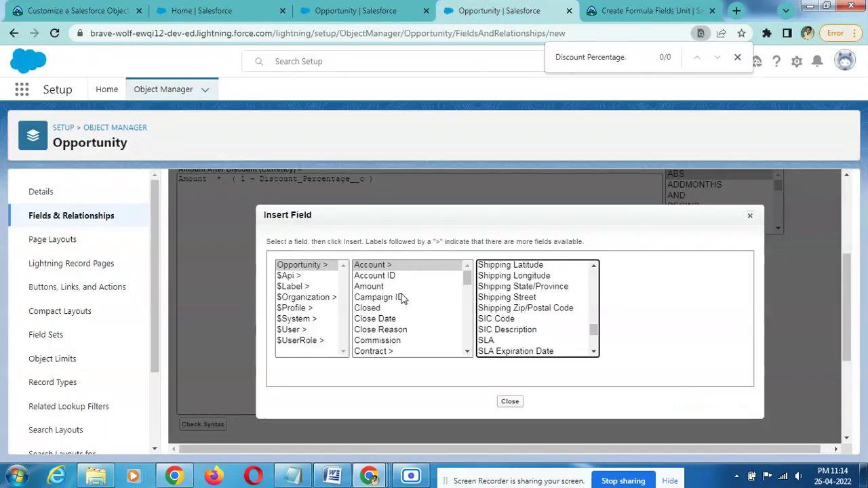
scroll(407, 314, down, 2)
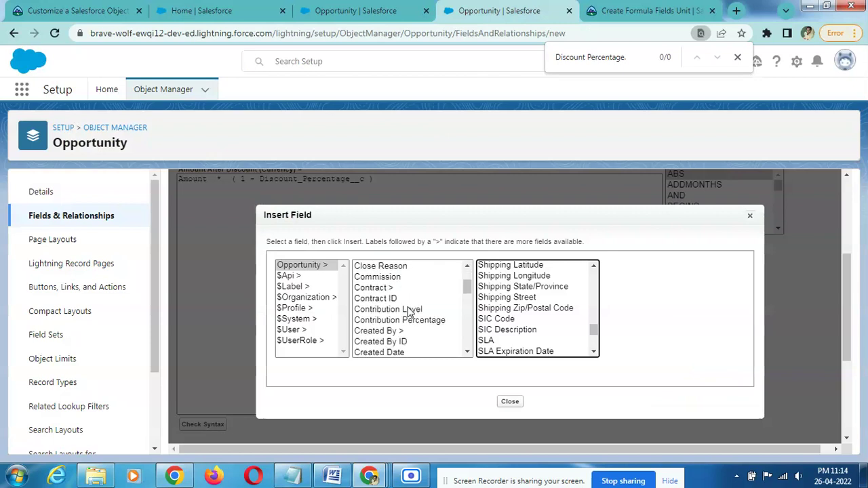
scroll(556, 300, up, 8)
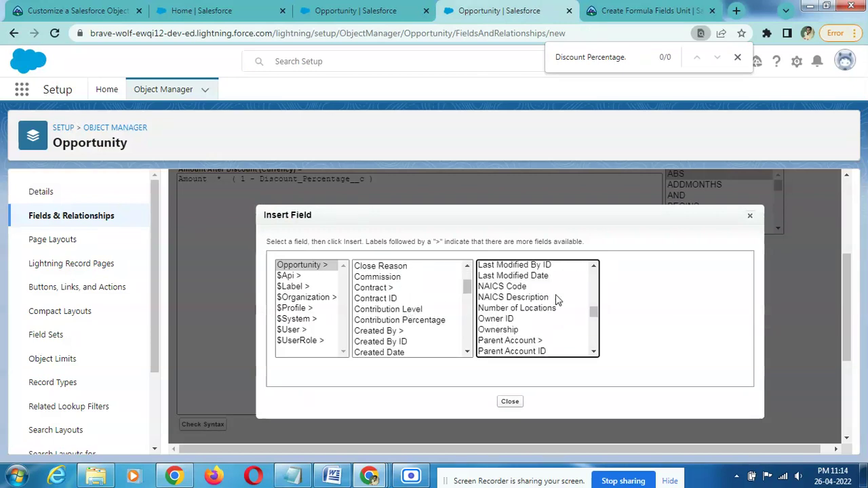
scroll(556, 301, up, 1)
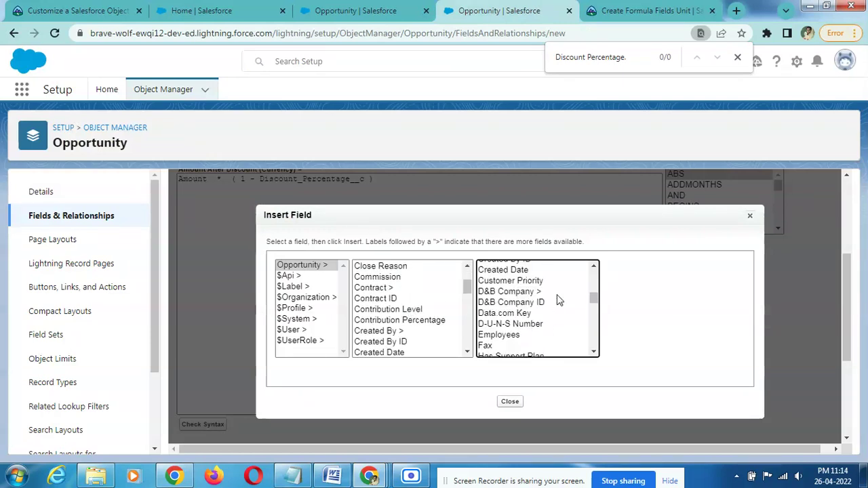
scroll(546, 327, up, 5)
scroll(386, 304, up, 2)
scroll(387, 304, down, 7)
scroll(389, 335, down, 4)
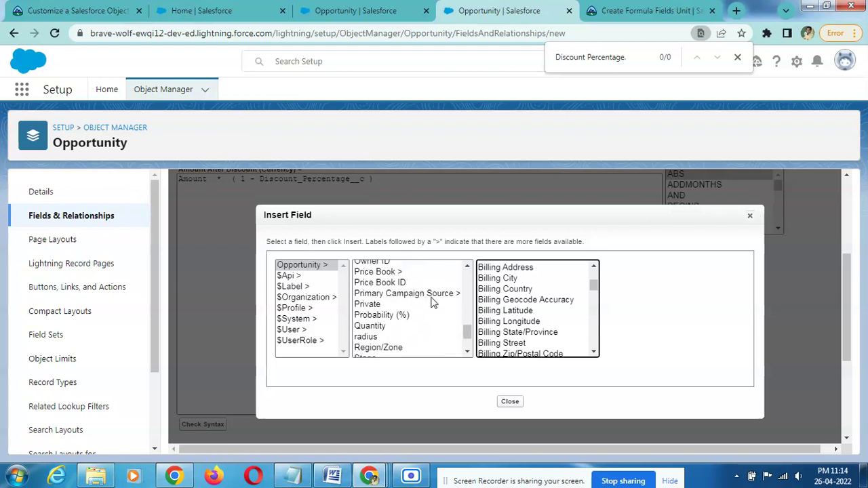
scroll(432, 302, down, 3)
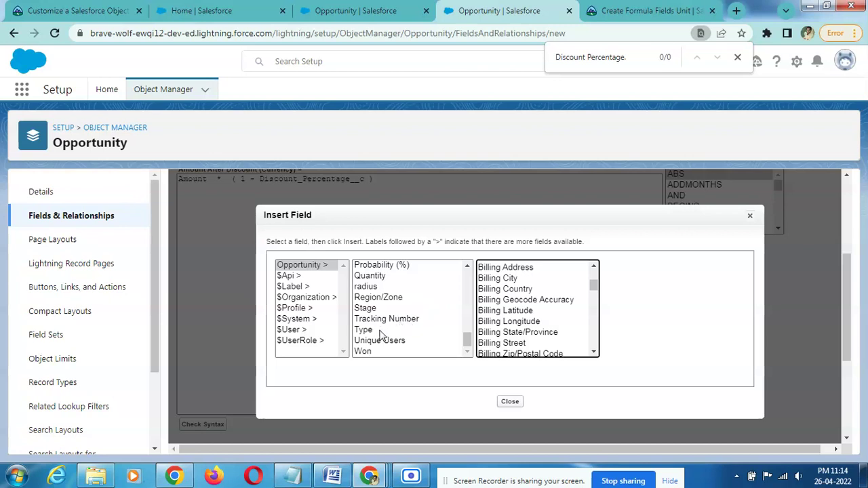
Step: Reread Trailhead's formula instructions on entering 1, inserting the Subtract operator and selecting Discount Percentage
click(605, 7)
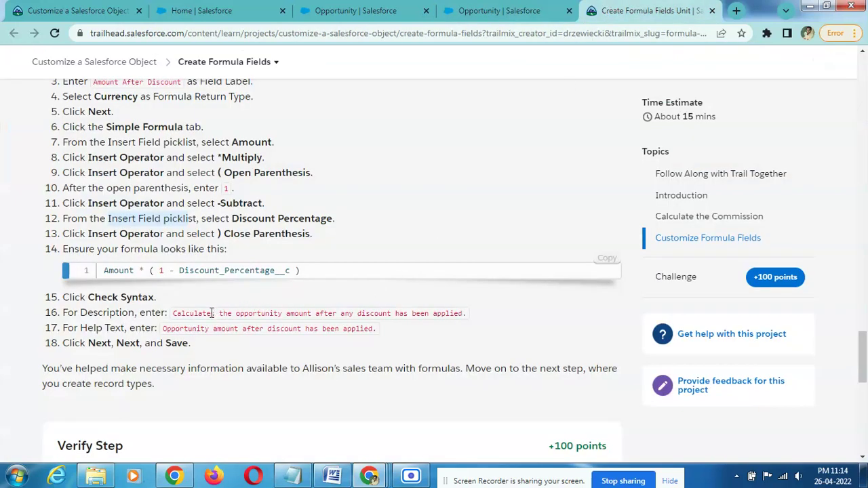
scroll(209, 331, down, 1)
scroll(208, 331, up, 3)
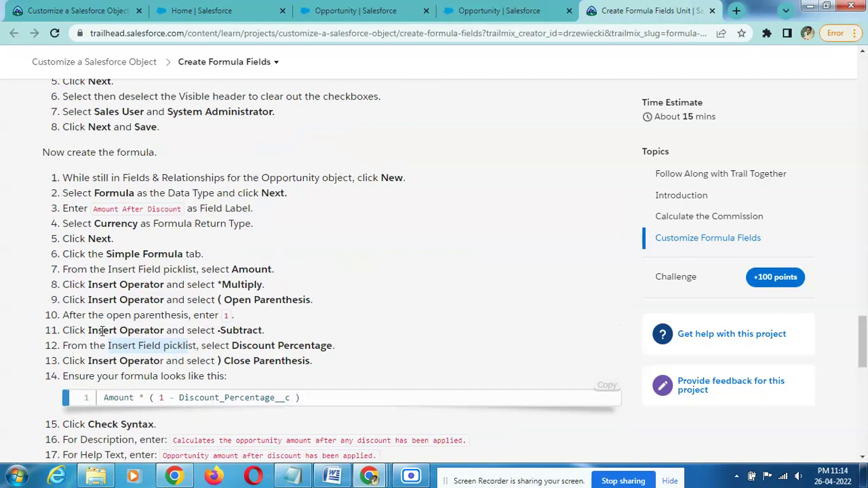
drag(63, 316, 228, 321)
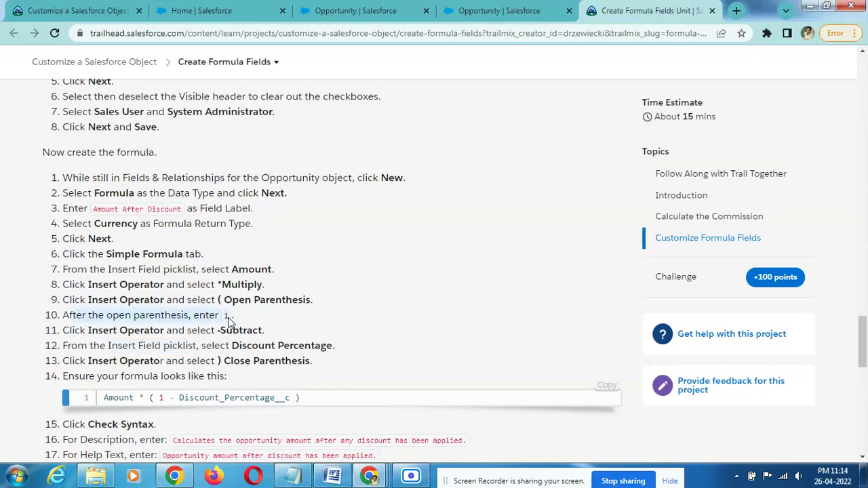
drag(85, 331, 239, 333)
drag(110, 348, 221, 347)
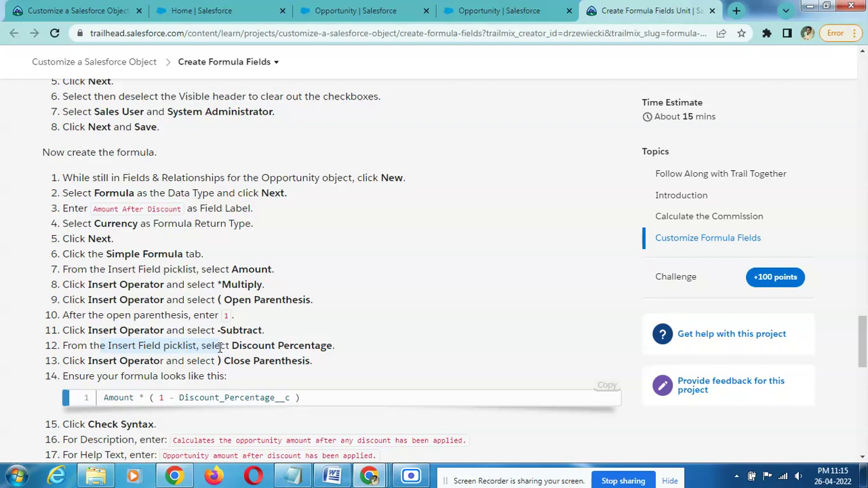
drag(220, 346, 334, 346)
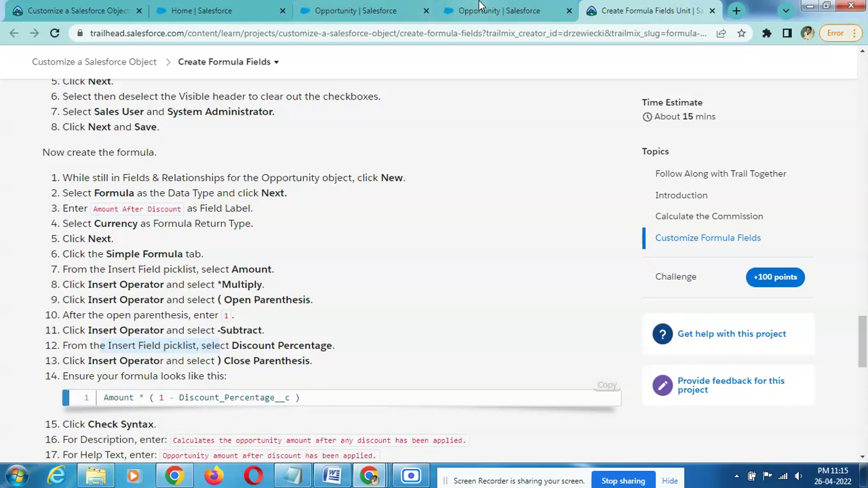
Step: Look through the Opportunity fields and the related Contract fields for Discount Percentage, then close the Insert Field dialog
click(498, 11)
scroll(527, 320, up, 3)
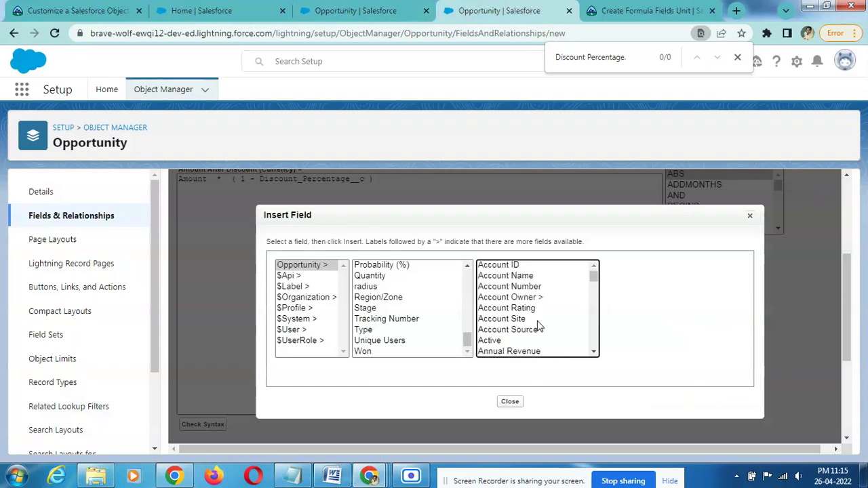
click(384, 277)
scroll(388, 285, up, 5)
scroll(390, 283, up, 2)
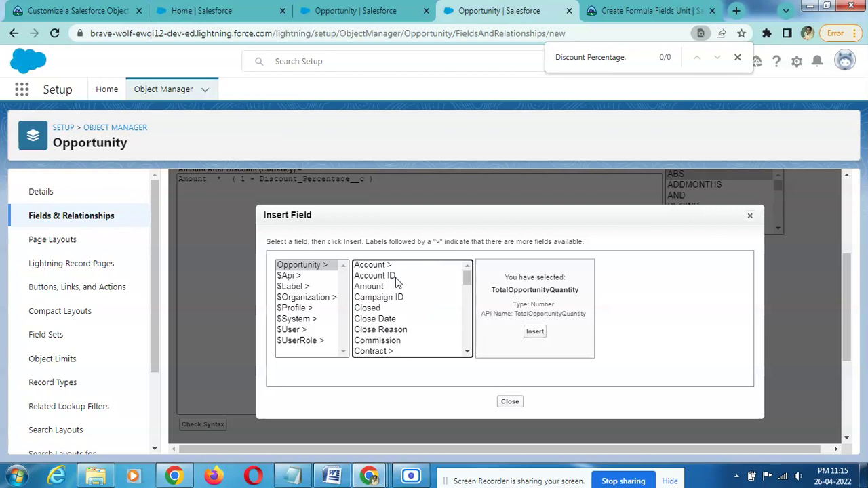
scroll(412, 293, down, 2)
scroll(415, 299, down, 1)
click(412, 289)
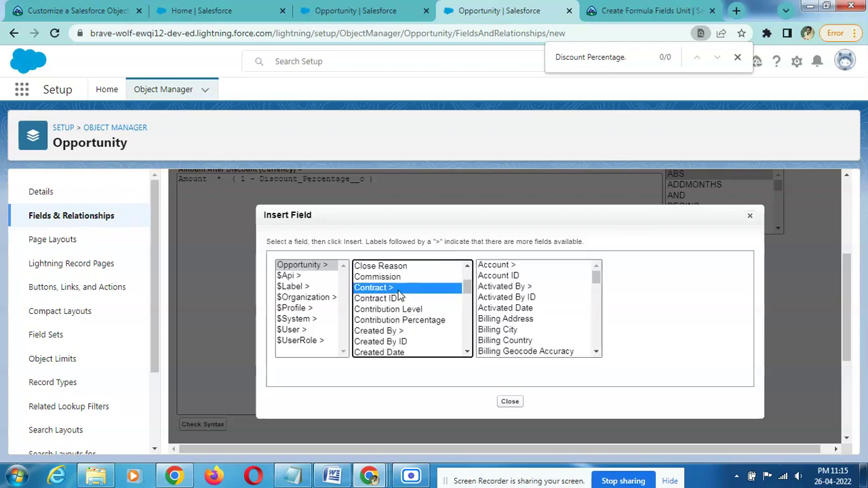
scroll(524, 293, down, 1)
scroll(526, 299, down, 10)
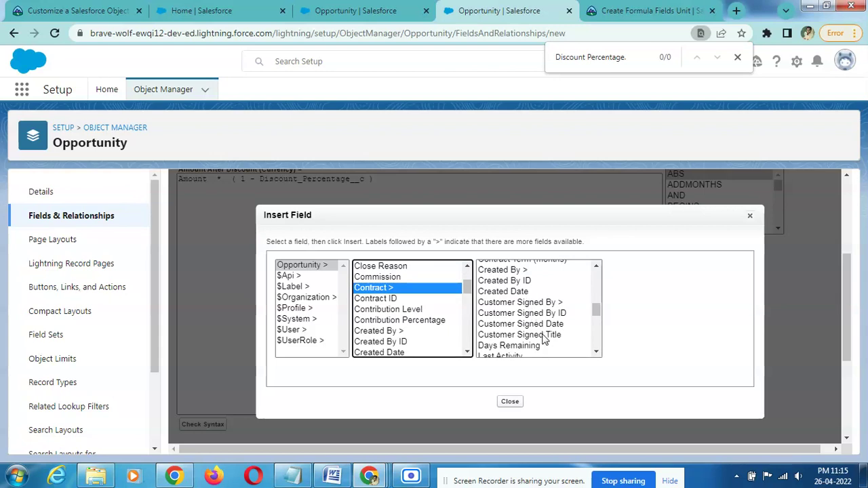
scroll(548, 349, down, 2)
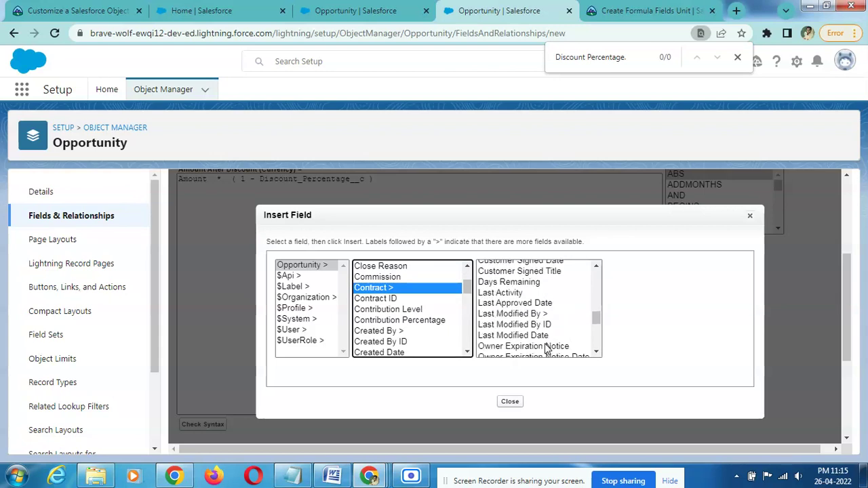
scroll(547, 348, down, 5)
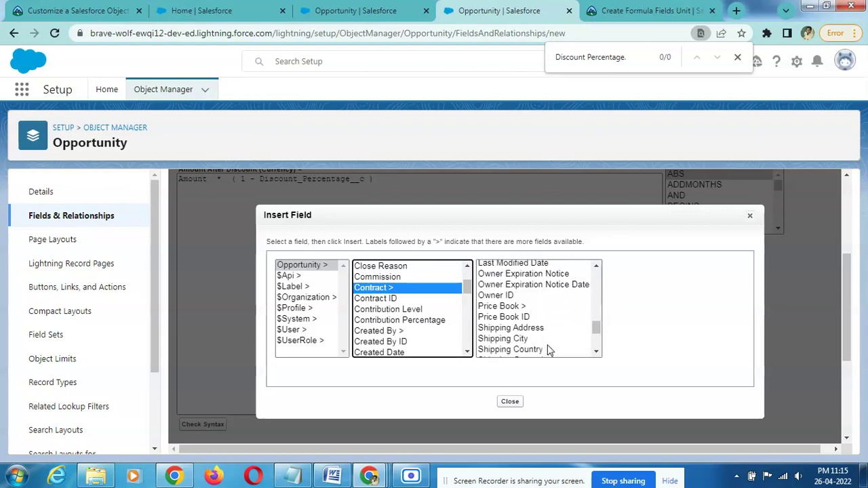
click(750, 215)
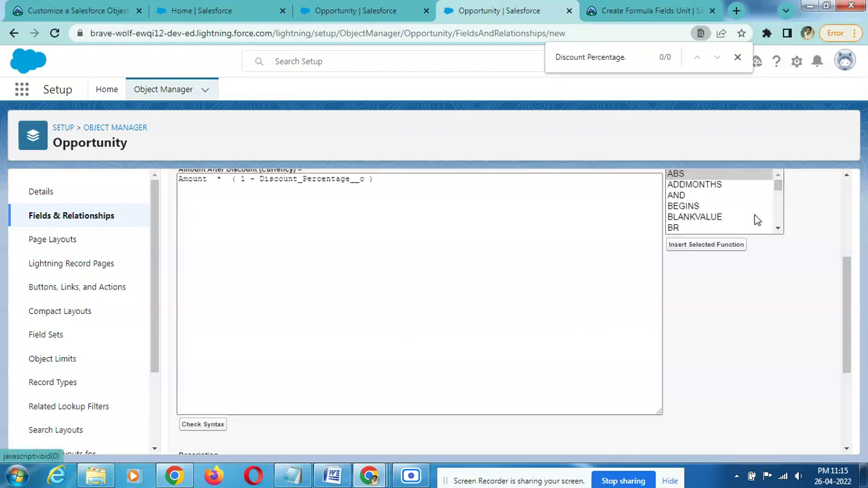
Step: Set the formula field's description to "Calculates the opportunity amount after any discount has been applied." copied from Trailhead
scroll(416, 281, down, 3)
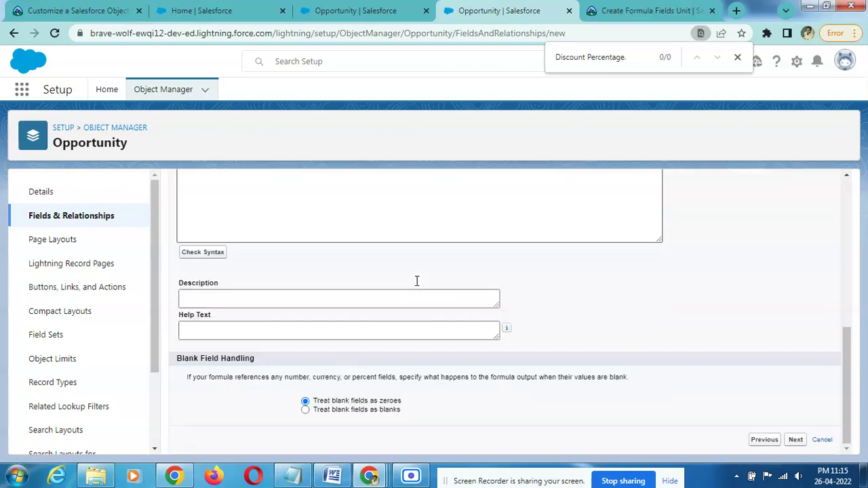
click(637, 10)
scroll(251, 325, down, 2)
drag(173, 249, 485, 248)
key(ctrl+c)
click(475, 10)
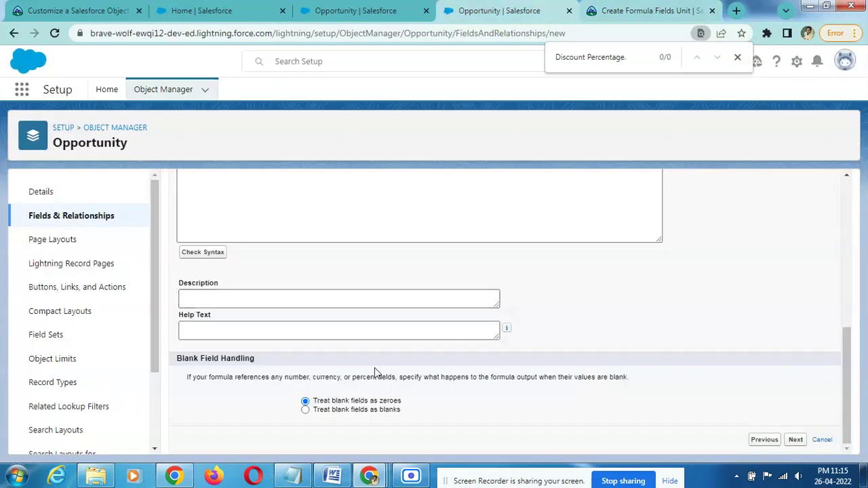
click(351, 299)
key(ctrl+v)
Step: Set the formula field's help text to "Opportunity amount after discount has been applied." copied from Trailhead
click(669, 8)
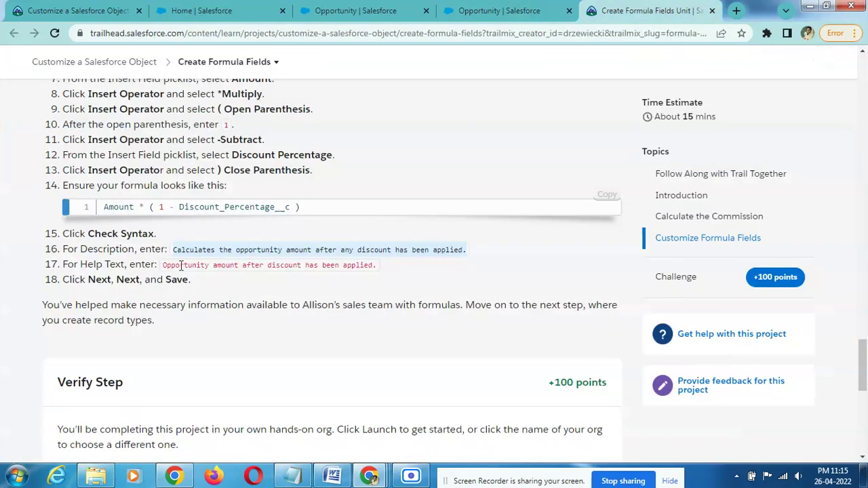
drag(163, 265, 393, 262)
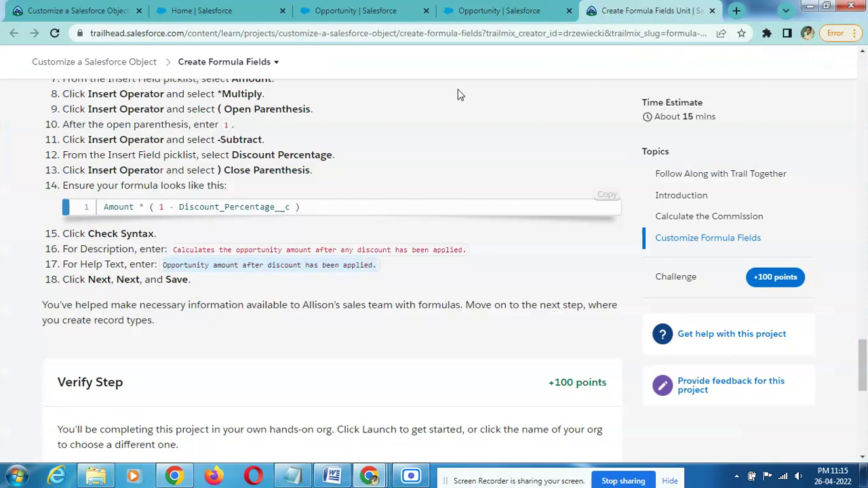
key(ctrl+shift+Tab)
text(.)
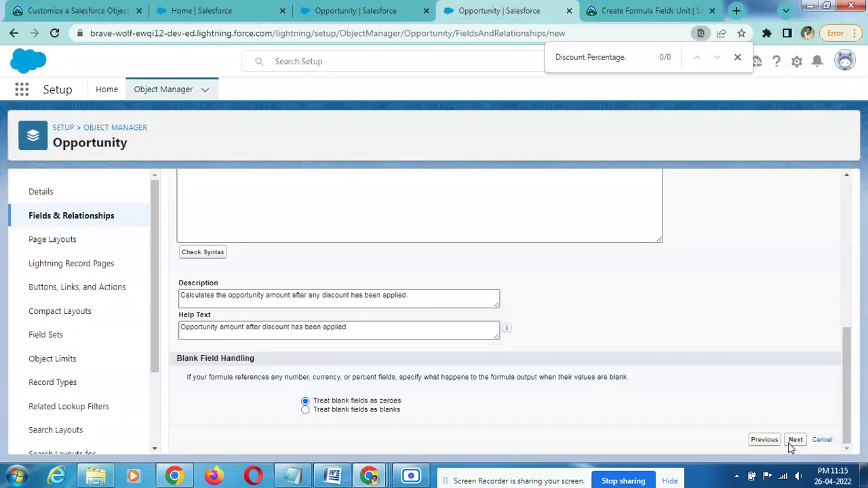
Step: Validate the Amount After Discount formula and review the syntax result below it
scroll(790, 448, up, 5)
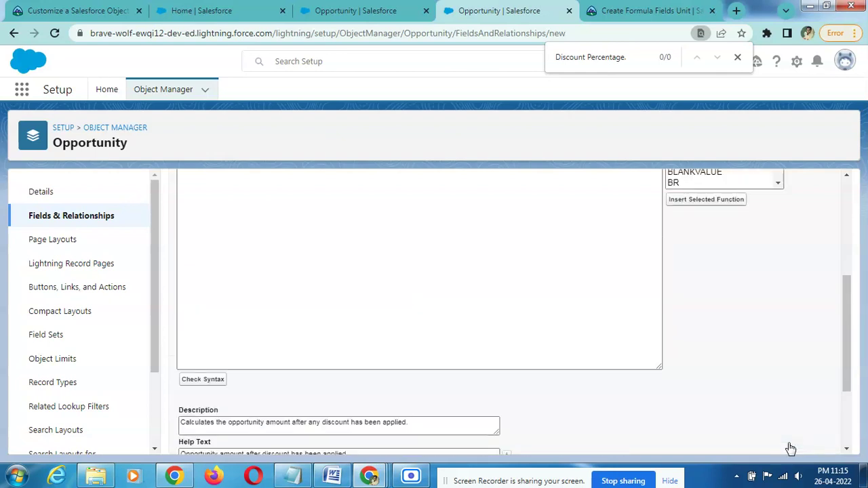
scroll(790, 448, down, 5)
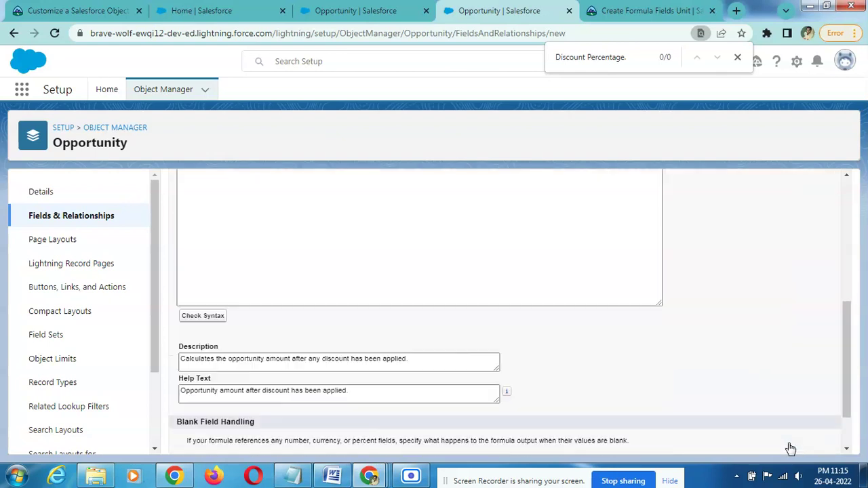
scroll(790, 447, up, 7)
scroll(710, 385, down, 4)
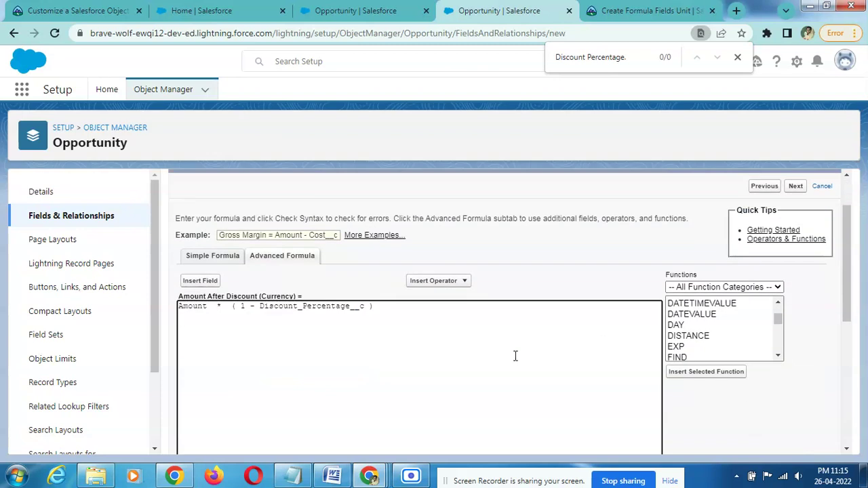
scroll(515, 355, down, 3)
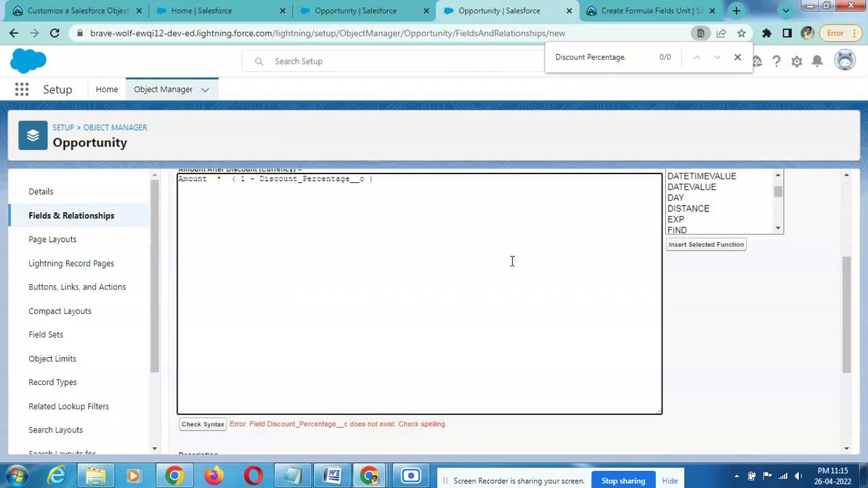
Step: Run Trailhead's verification for the Create Formula Fields step and read its feedback
click(590, 12)
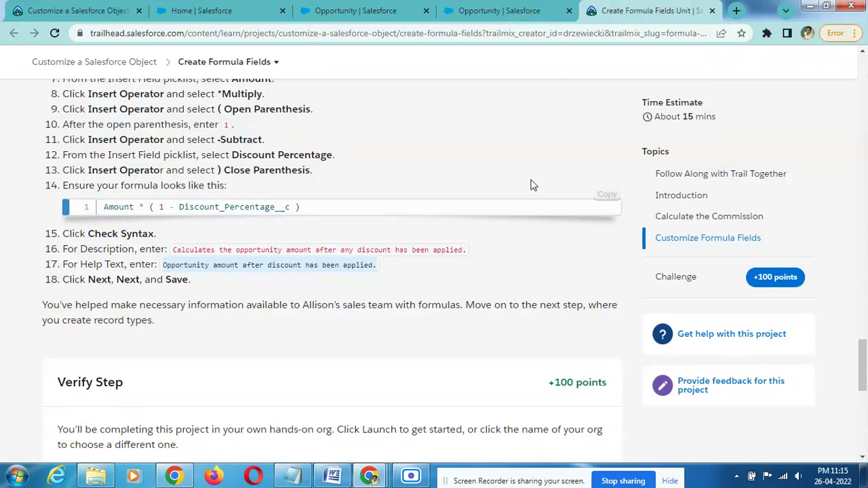
scroll(532, 185, down, 3)
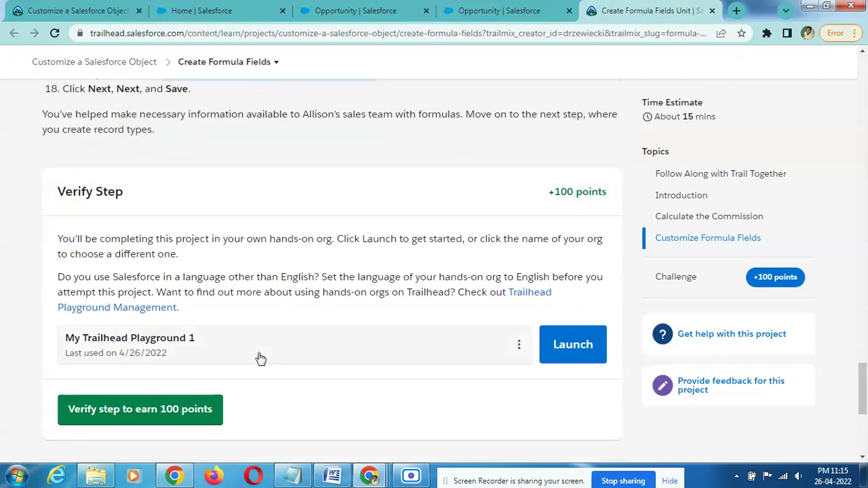
click(90, 409)
scroll(392, 319, up, 3)
scroll(391, 320, down, 1)
scroll(391, 320, down, 2)
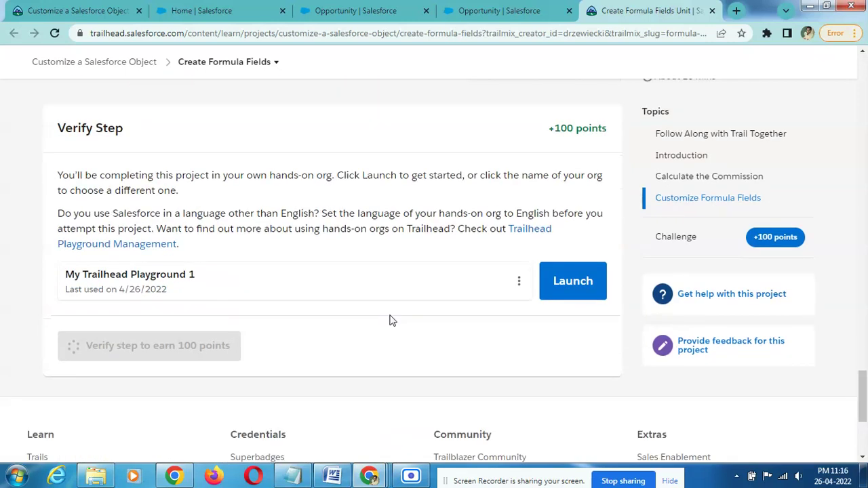
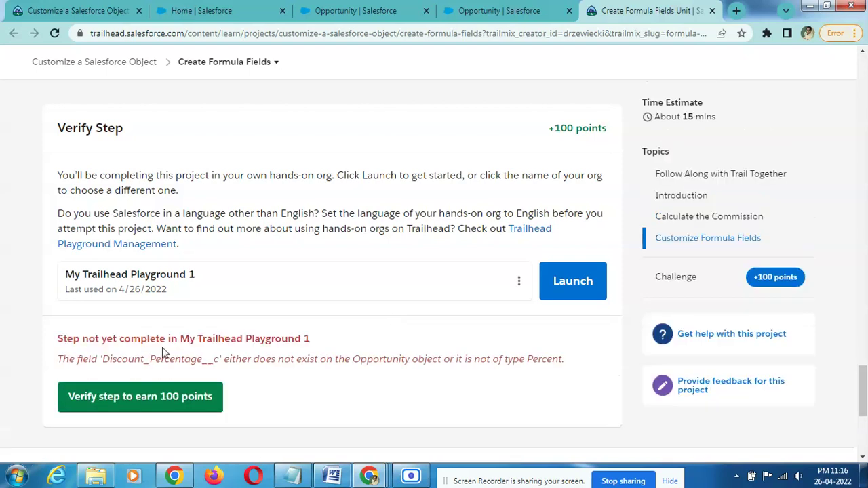
drag(106, 358, 519, 357)
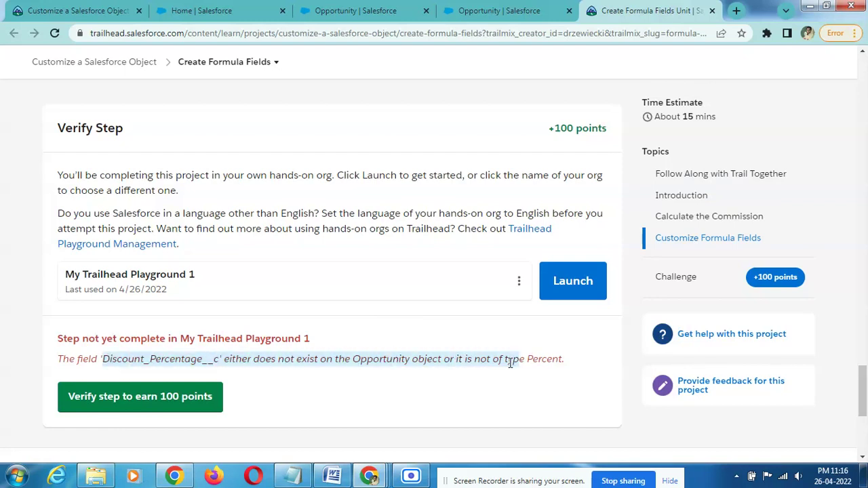
click(510, 363)
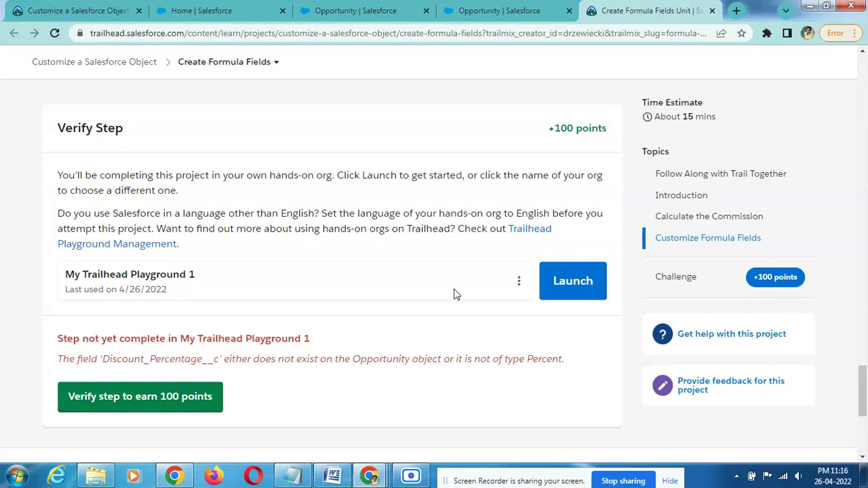
Step: Compare the formula page with Trailhead's instructions for the object, Currency return type and formula contents
click(478, 10)
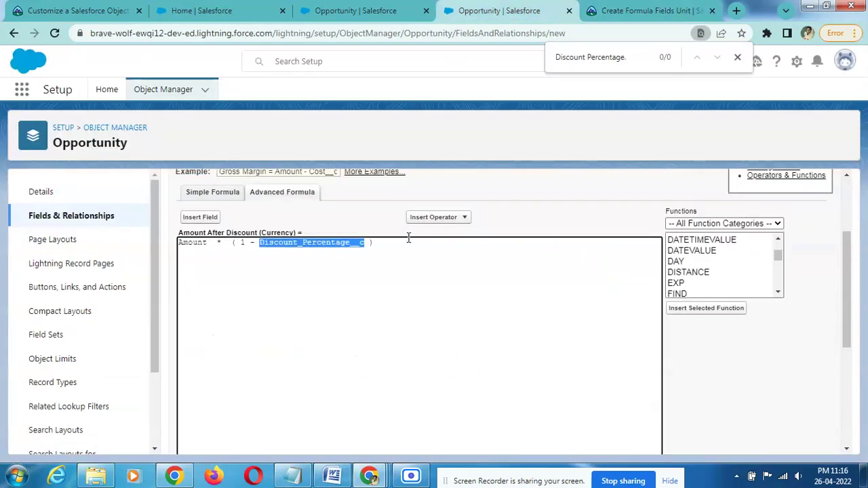
scroll(408, 237, up, 1)
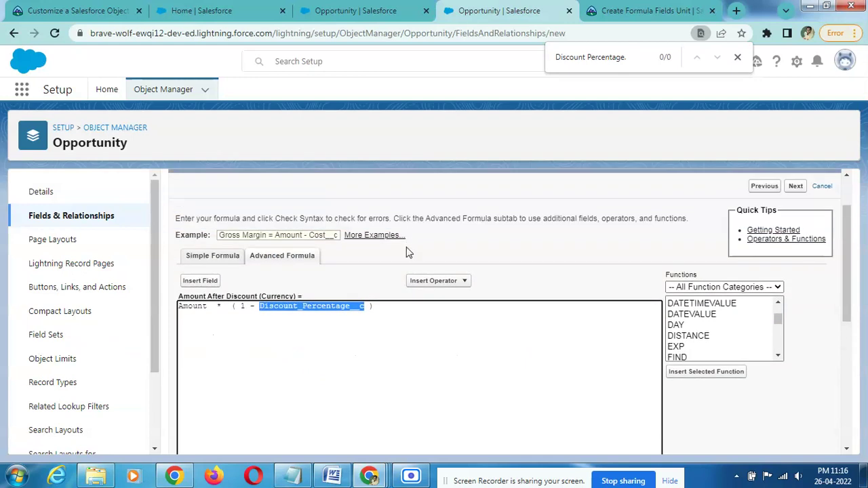
click(641, 8)
scroll(346, 249, up, 7)
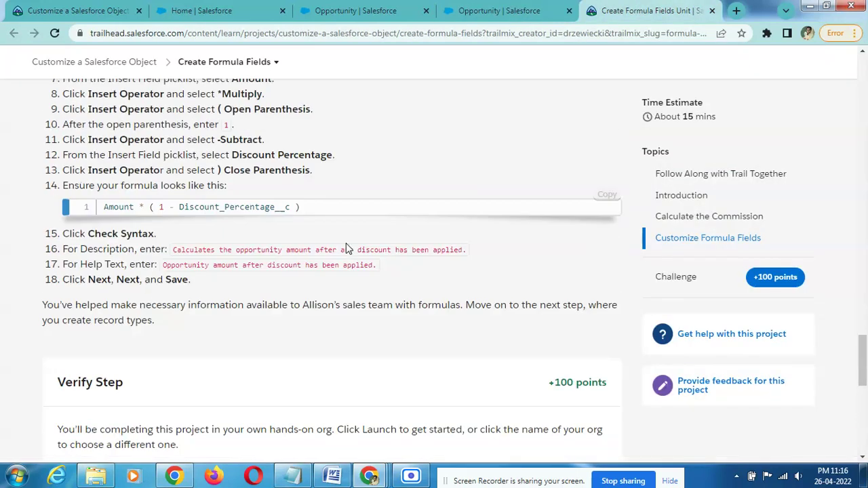
double_click(293, 241)
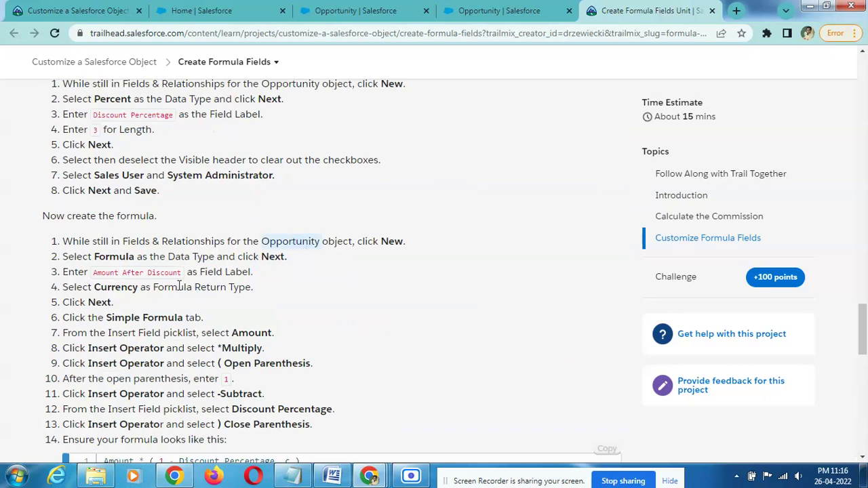
scroll(177, 286, down, 1)
double_click(111, 225)
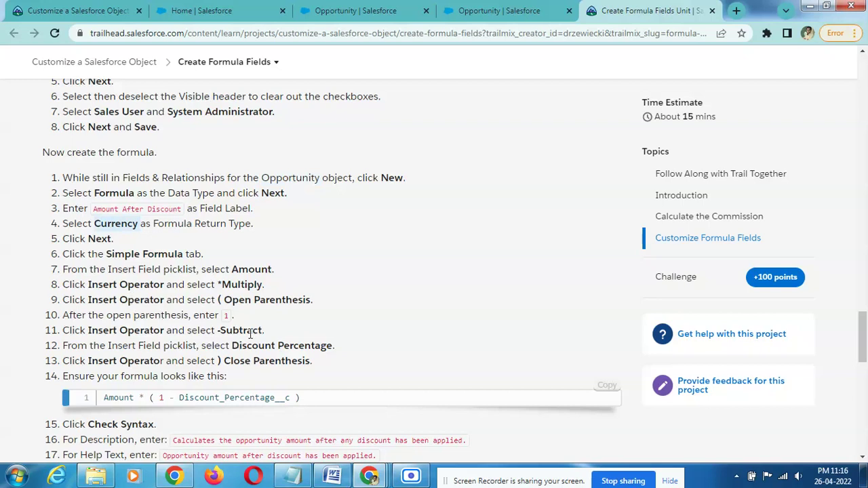
scroll(250, 333, down, 1)
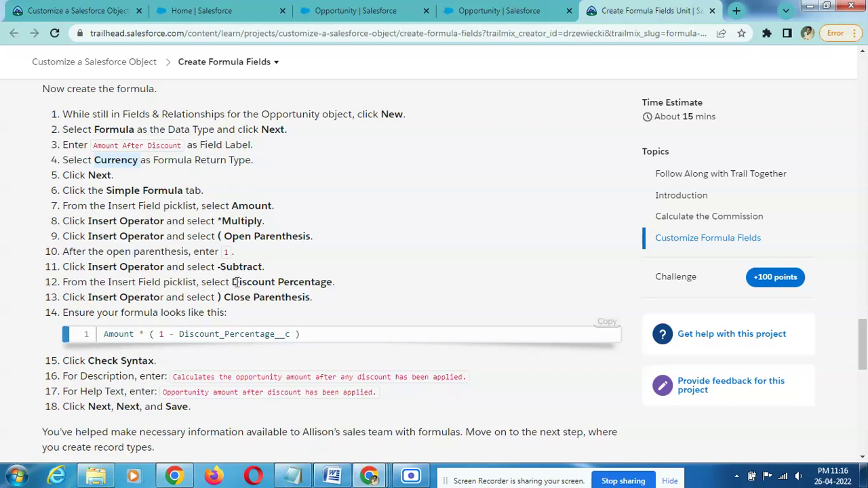
Step: Copy "Discount Percentage" from Trailhead and search Opportunity's Fields & Relationships for it
drag(232, 283, 333, 282)
key(ctrl+c)
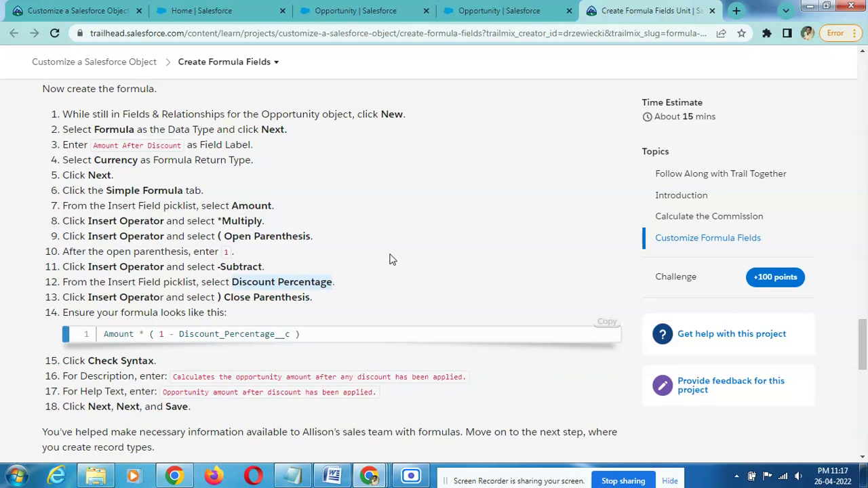
click(516, 10)
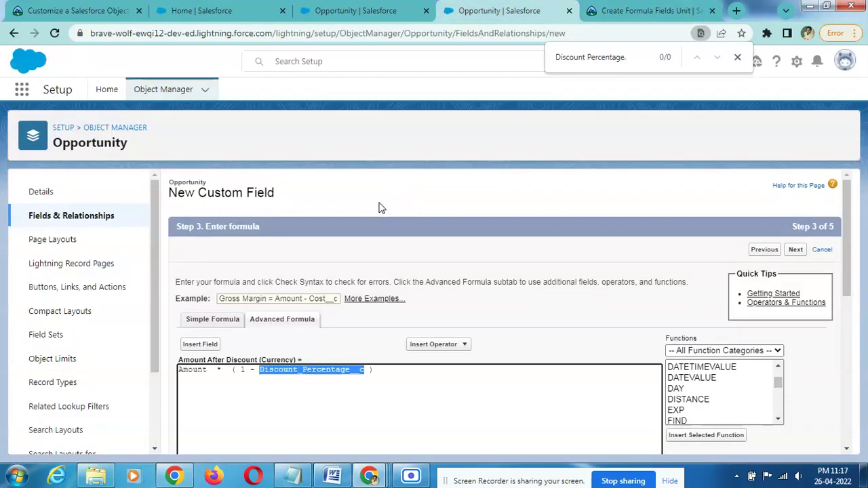
click(368, 10)
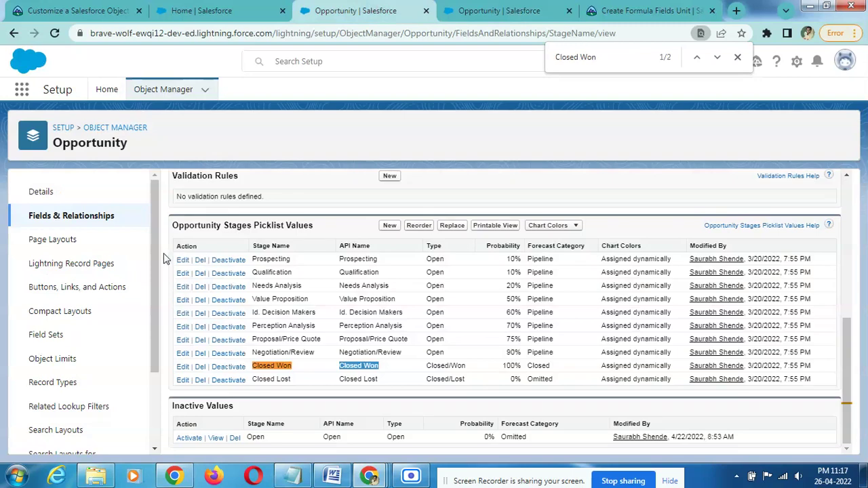
click(84, 215)
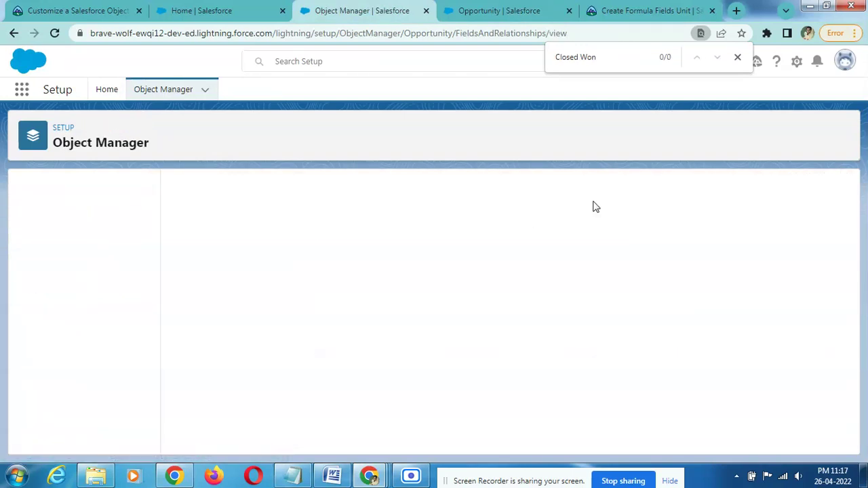
click(515, 194)
key(ctrl+v)
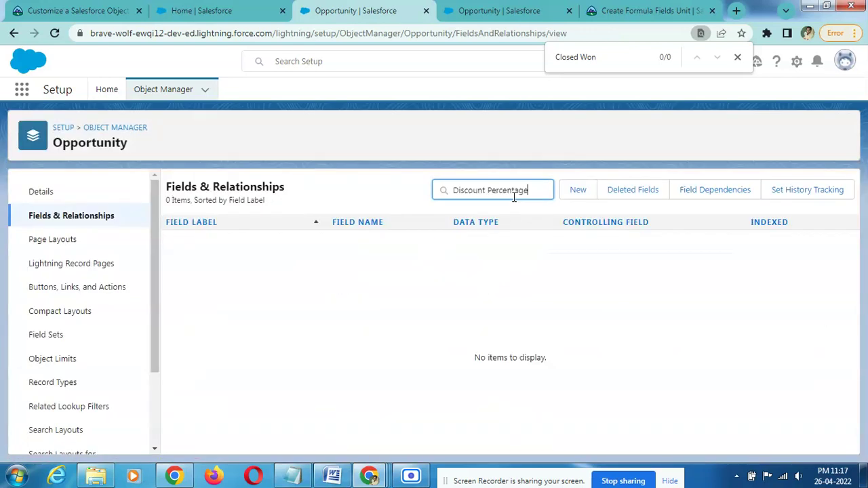
Step: Check Trailhead's Insert Field instruction for Discount Percentage and start a new Opportunity custom field with the Picklist data type
click(579, 196)
click(548, 8)
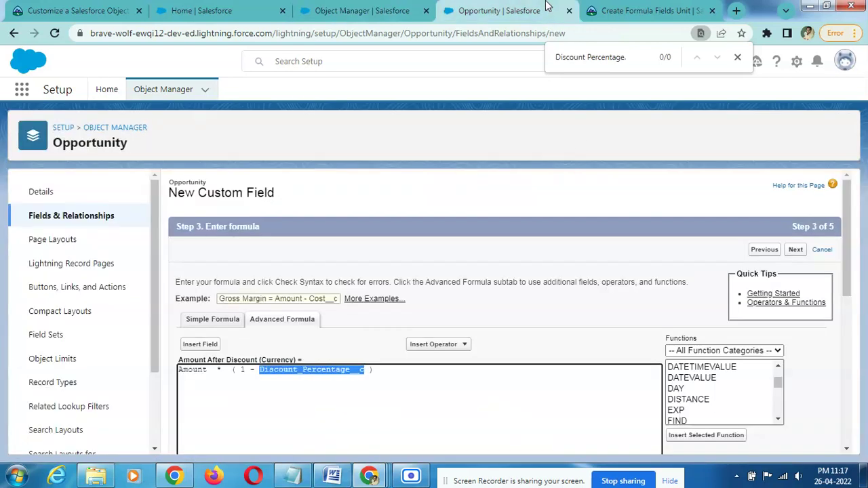
click(668, 8)
click(235, 287)
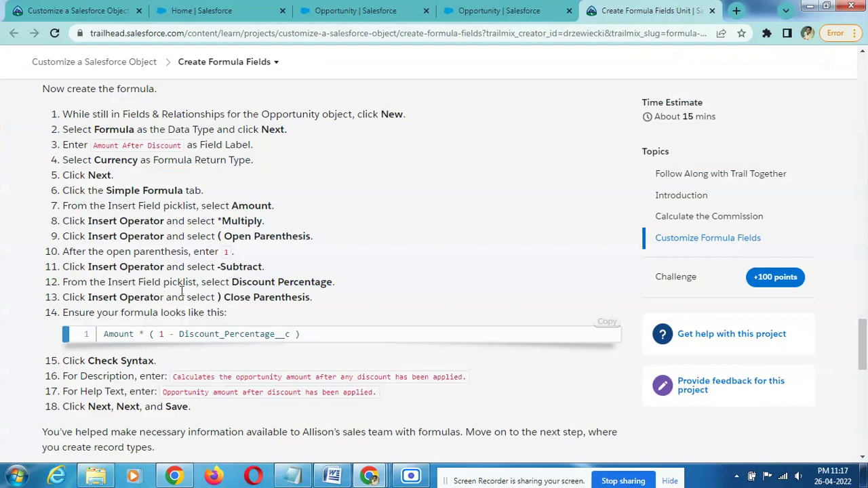
drag(133, 297, 203, 293)
click(385, 8)
scroll(244, 316, down, 5)
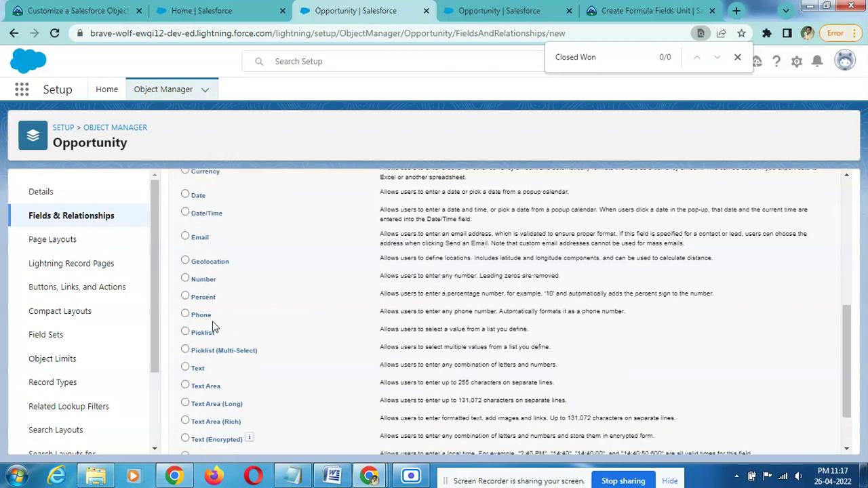
click(186, 332)
scroll(570, 326, up, 4)
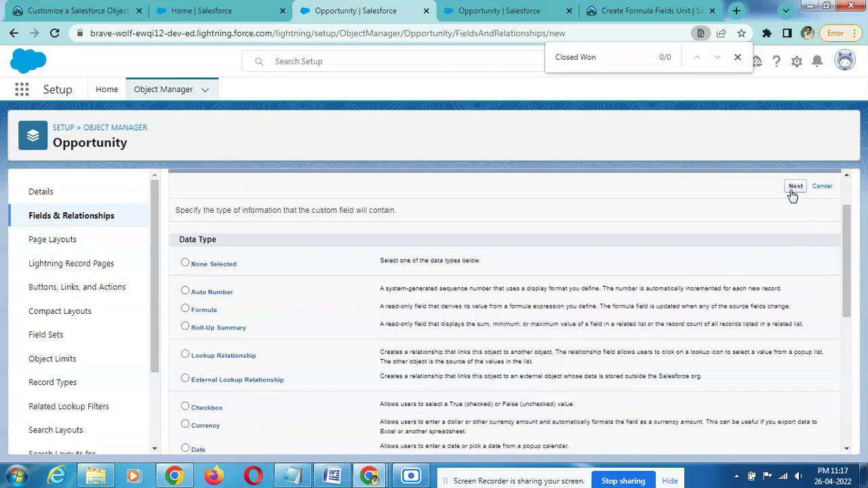
click(793, 192)
click(738, 57)
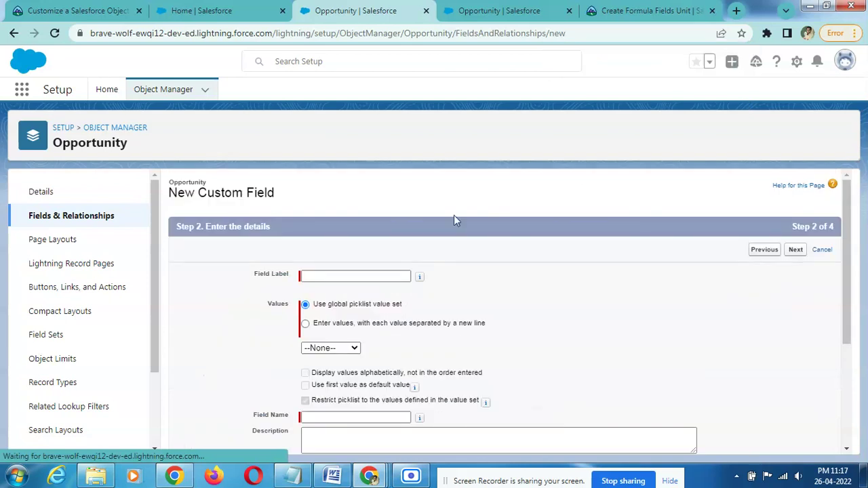
Step: Label the new picklist field Discount Percentage and submit its details
click(360, 277)
key(ctrl+v)
click(515, 287)
scroll(516, 287, down, 3)
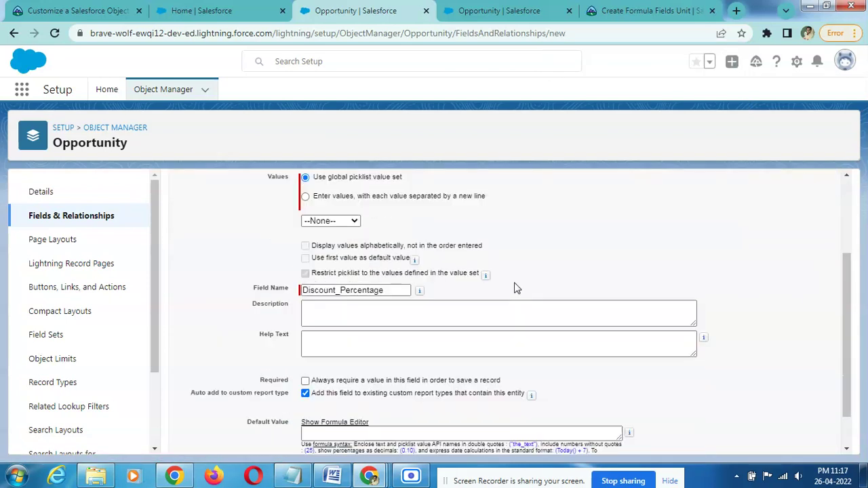
scroll(516, 288, down, 1)
click(795, 439)
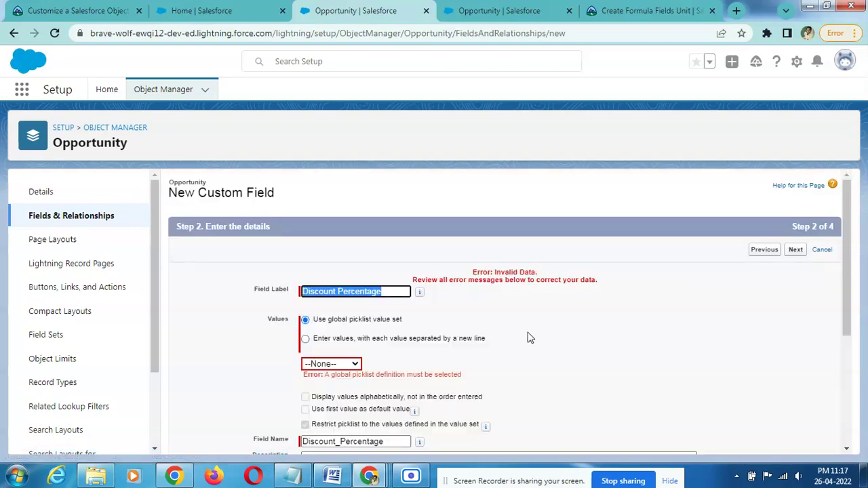
Step: Assign the Department global picklist value set to Discount Percentage, keep the default field-level security, and finish creating the field
scroll(527, 337, down, 1)
click(334, 301)
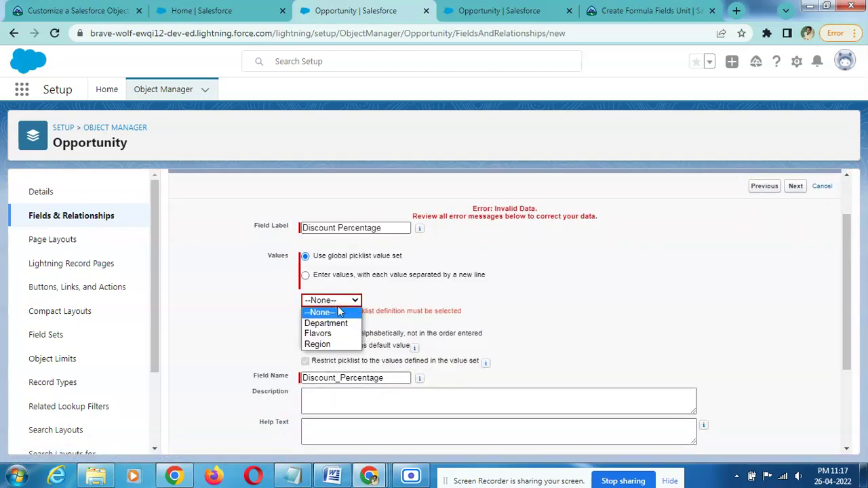
click(339, 325)
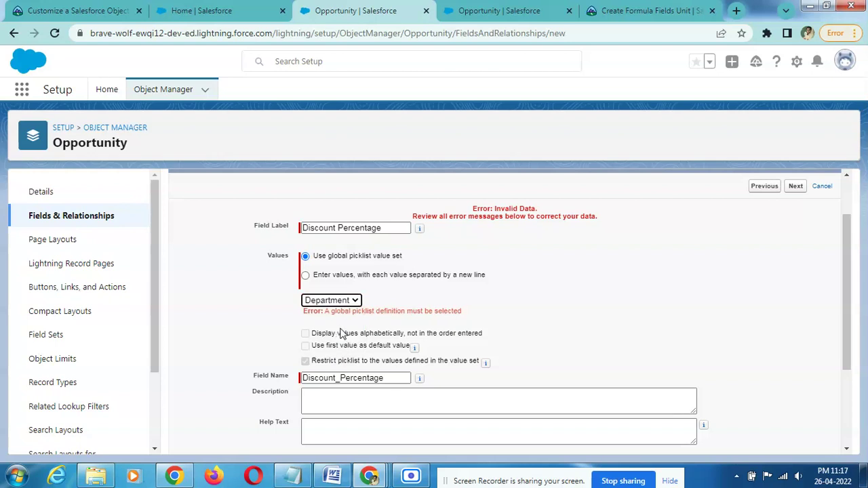
scroll(695, 355, down, 2)
click(796, 439)
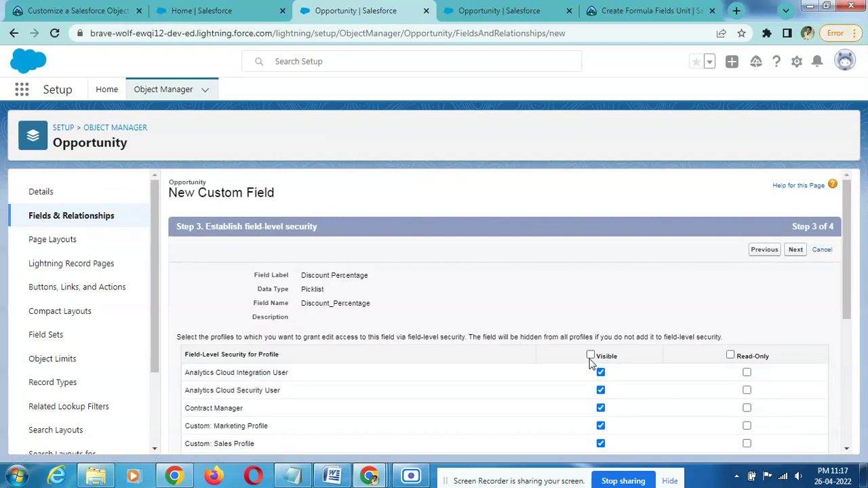
click(796, 249)
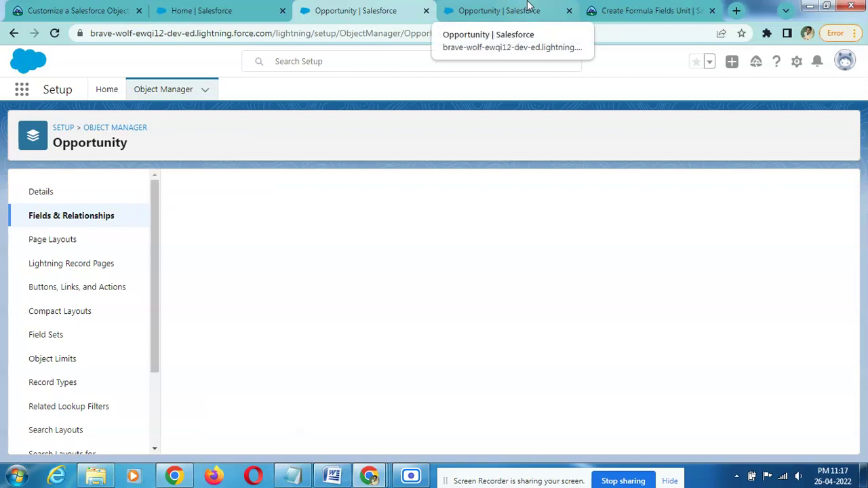
Step: Recheck the syntax of the Amount After Discount formula and read the message below the editor
click(529, 8)
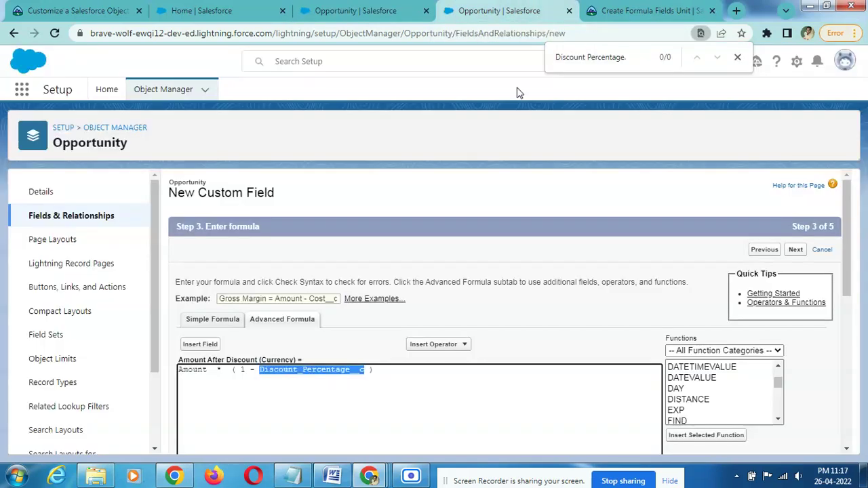
scroll(420, 383, down, 4)
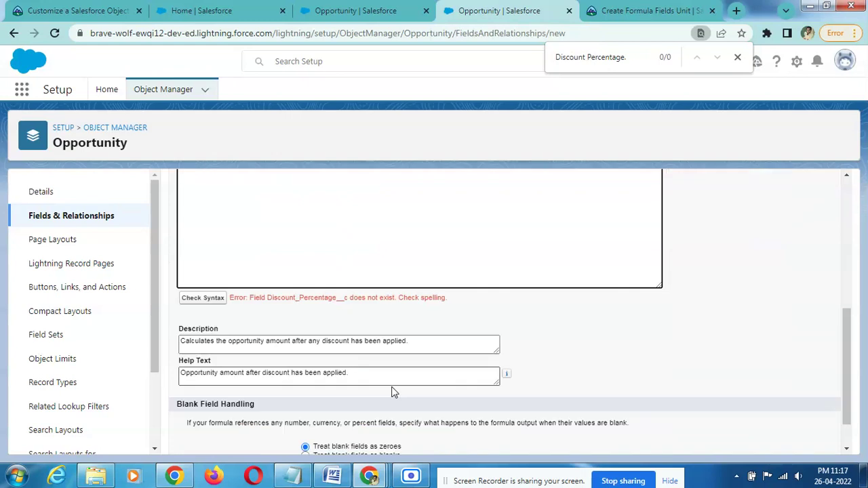
click(224, 302)
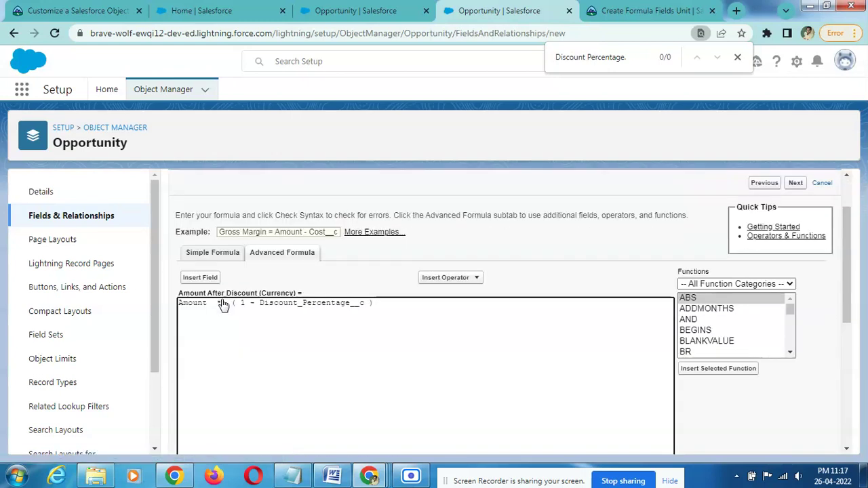
scroll(222, 305, down, 5)
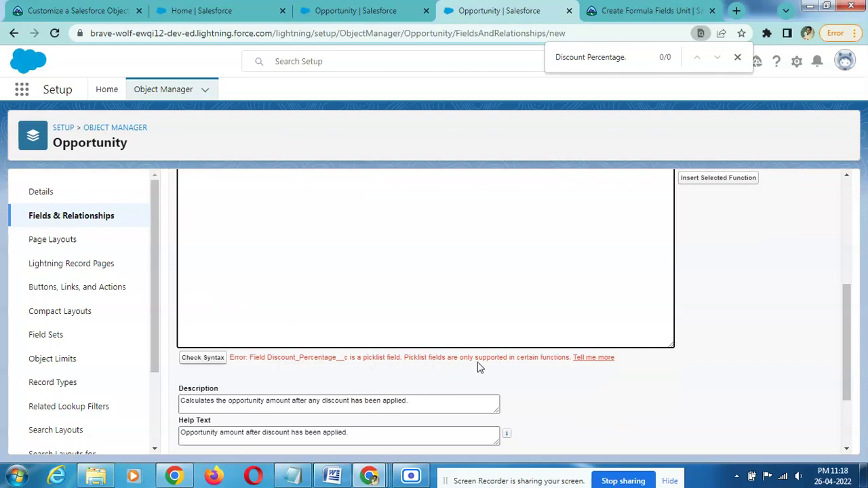
scroll(474, 352, up, 5)
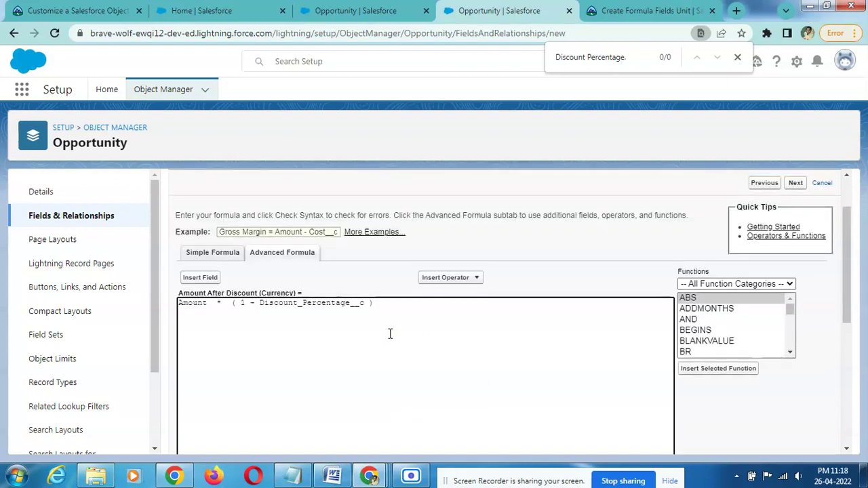
Step: Replace Discount_Percentage__c in the formula by reinserting Discount Percentage from the Opportunity field list
double_click(338, 304)
key(BackSpace)
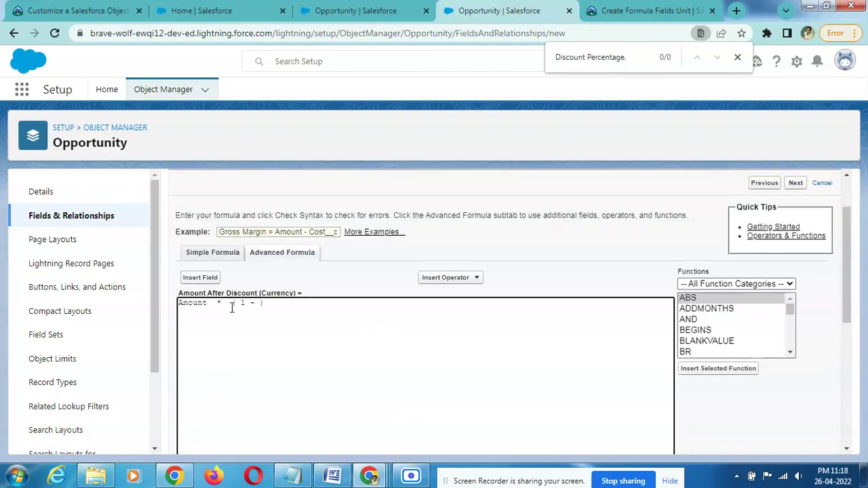
click(200, 277)
click(390, 309)
scroll(391, 319, down, 3)
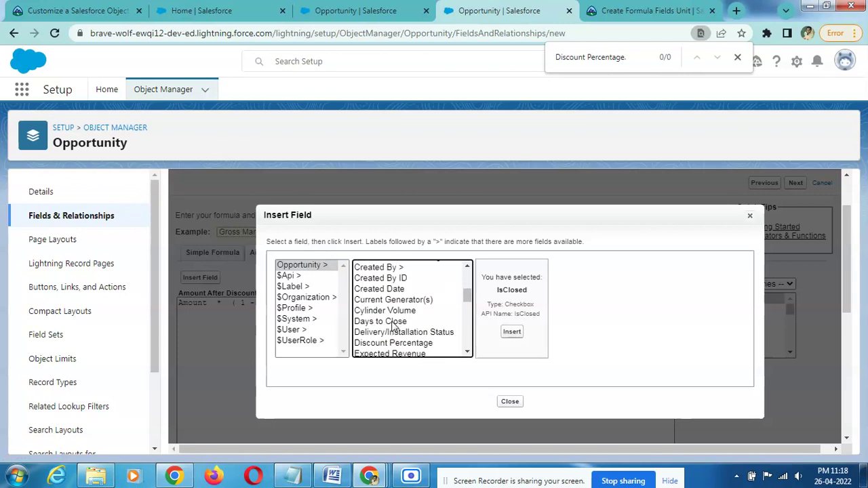
click(400, 343)
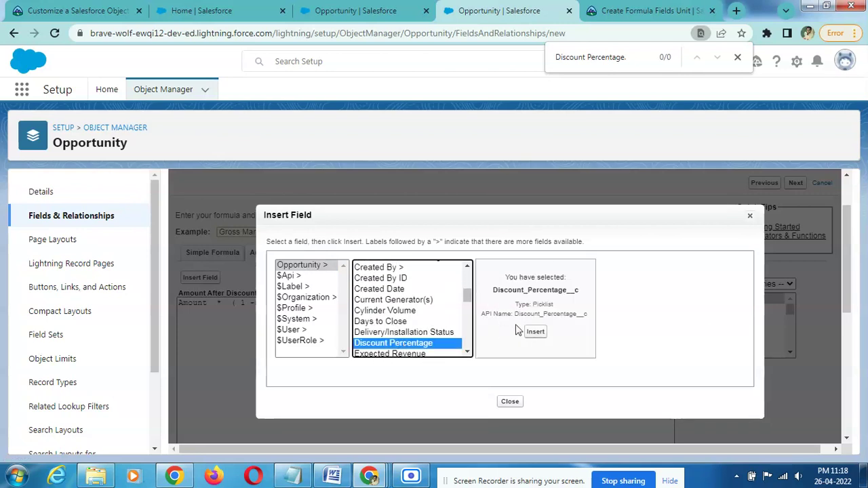
click(536, 333)
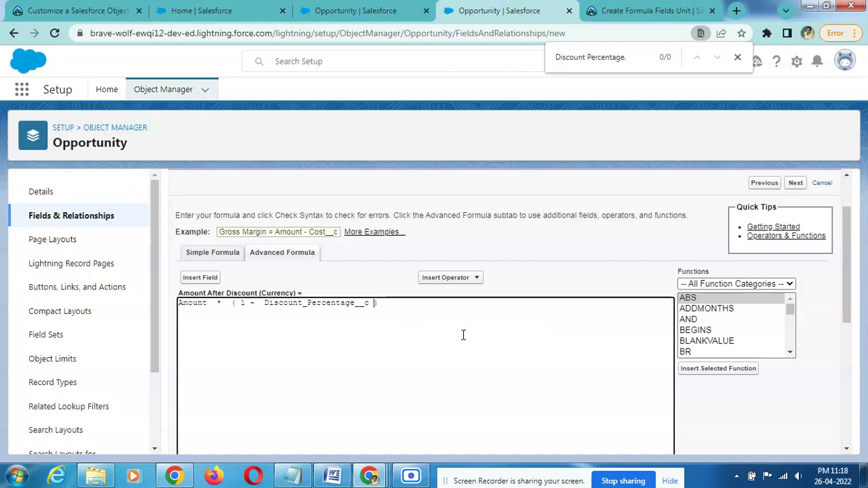
Step: Validate the edited formula, read the syntax message, and compare the formula with Trailhead's version
scroll(463, 333, down, 5)
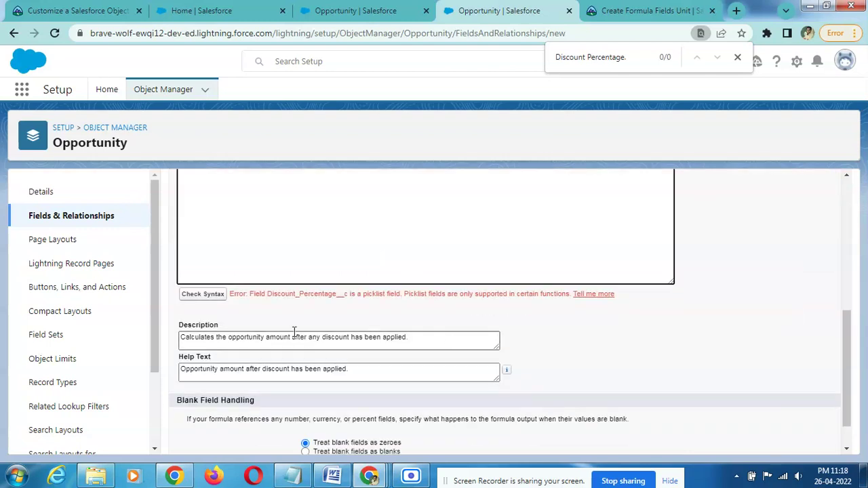
click(204, 294)
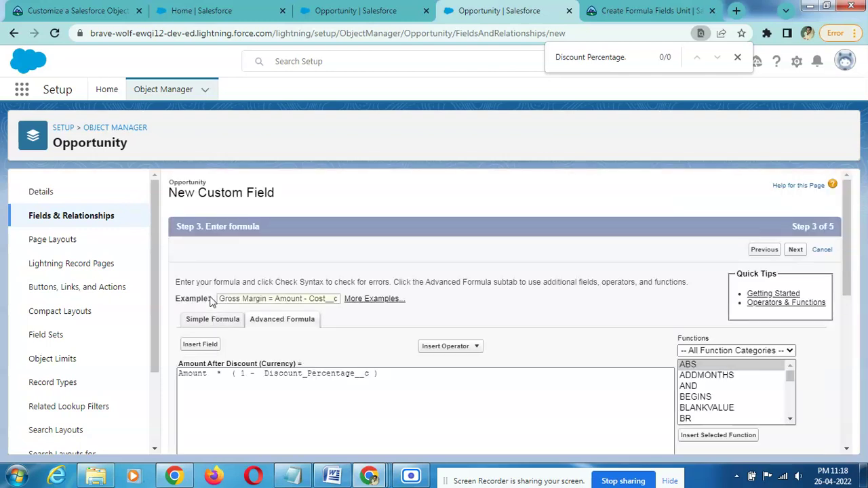
scroll(325, 276, down, 4)
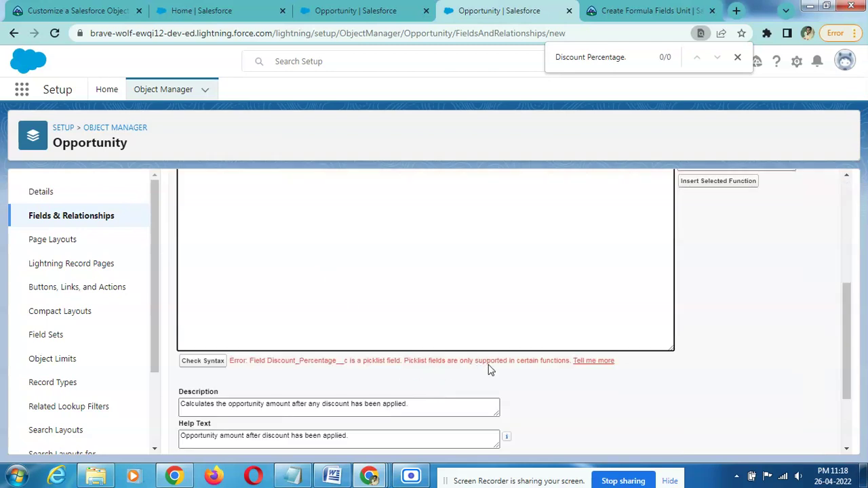
scroll(434, 347, up, 2)
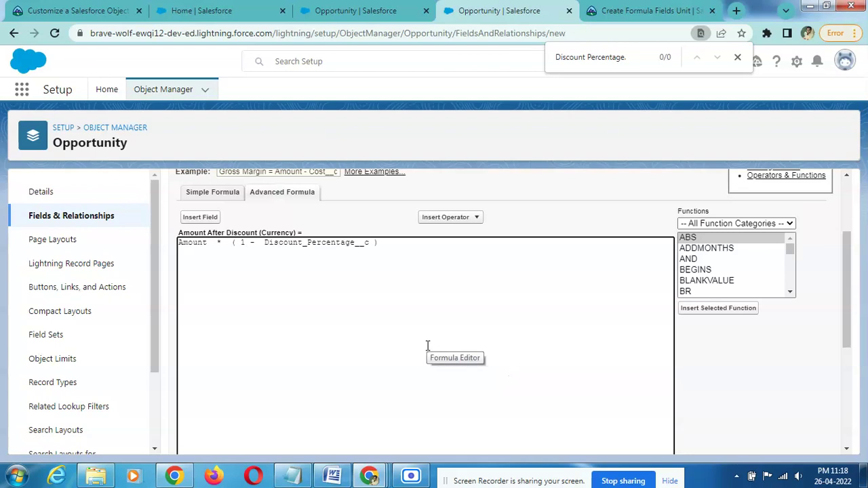
click(614, 10)
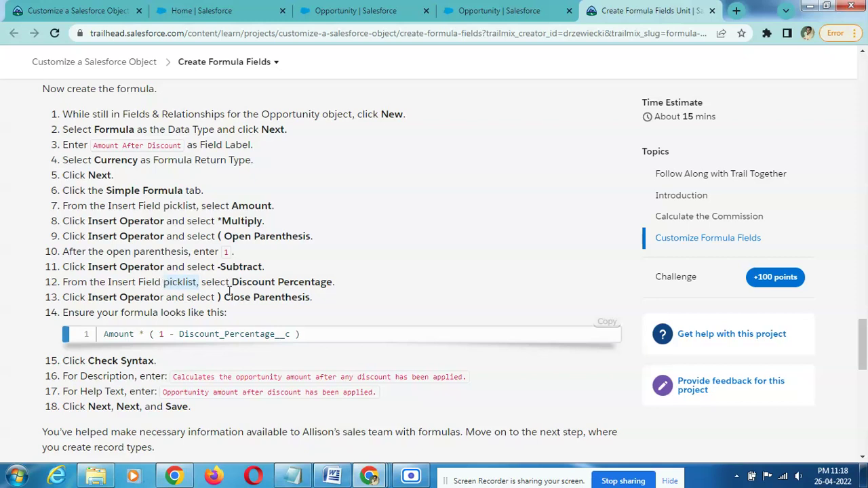
click(468, 9)
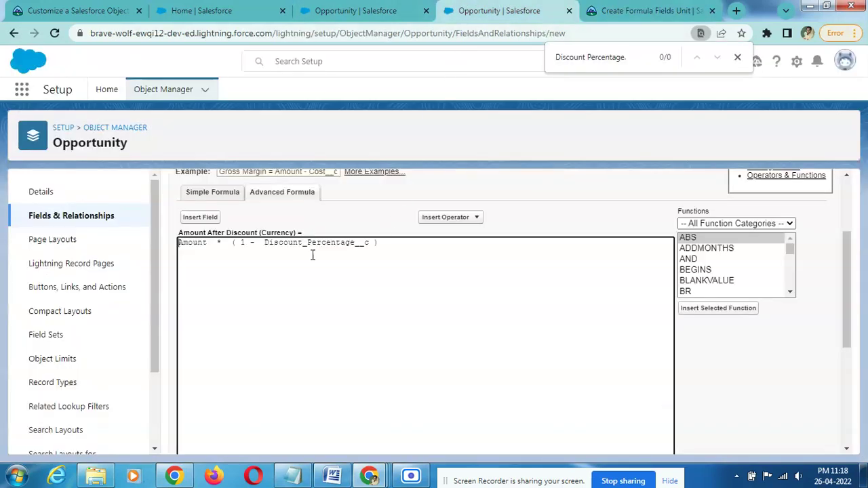
Step: Find Discount Percentage among Opportunity's fields, open it for editing, and start changing its field type
click(390, 8)
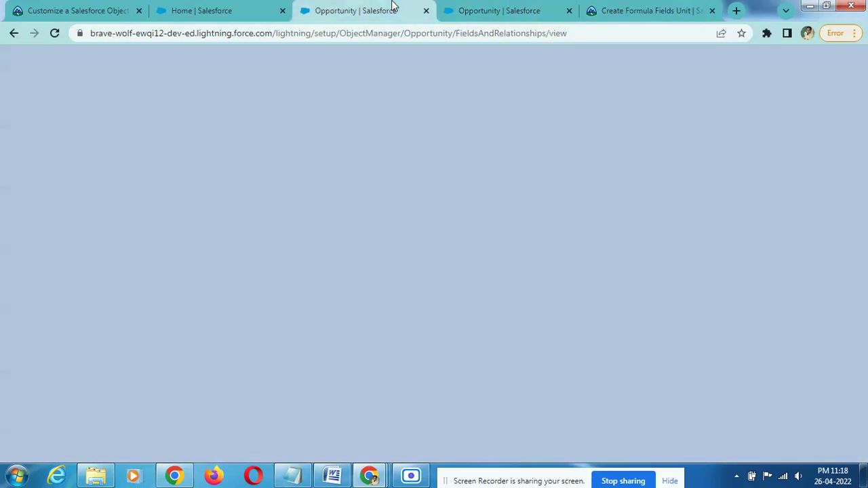
click(478, 190)
text(Discount Percentage)
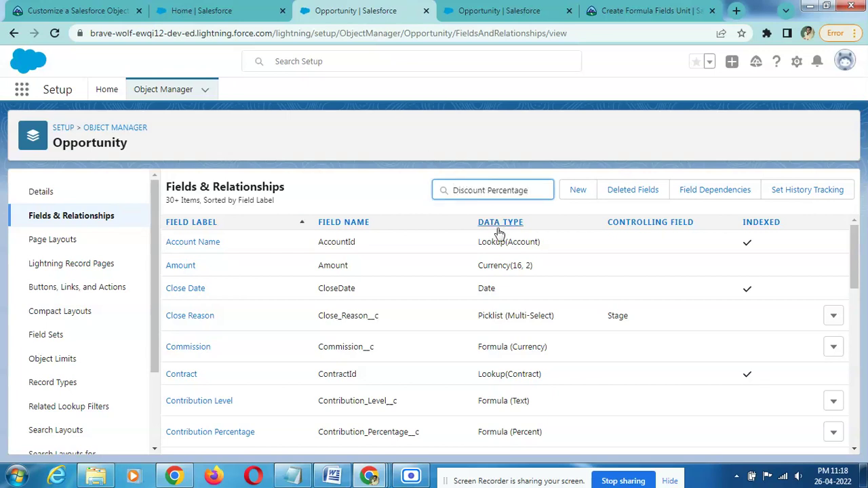
click(841, 248)
click(807, 276)
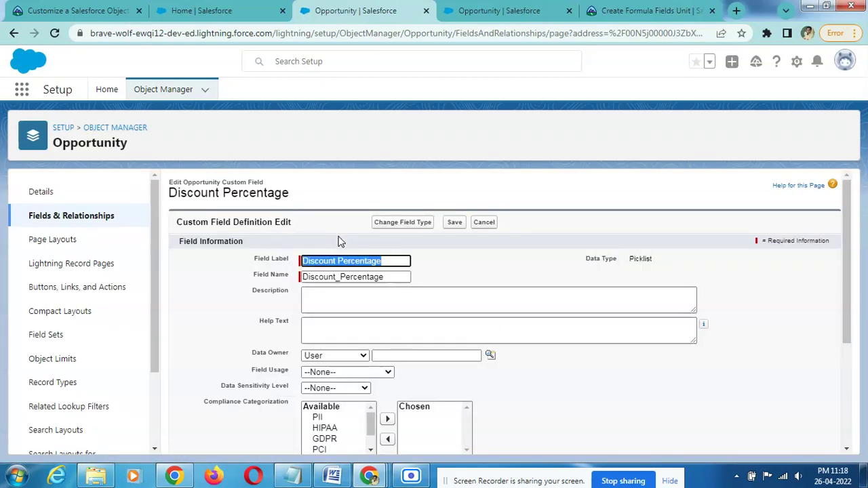
click(414, 221)
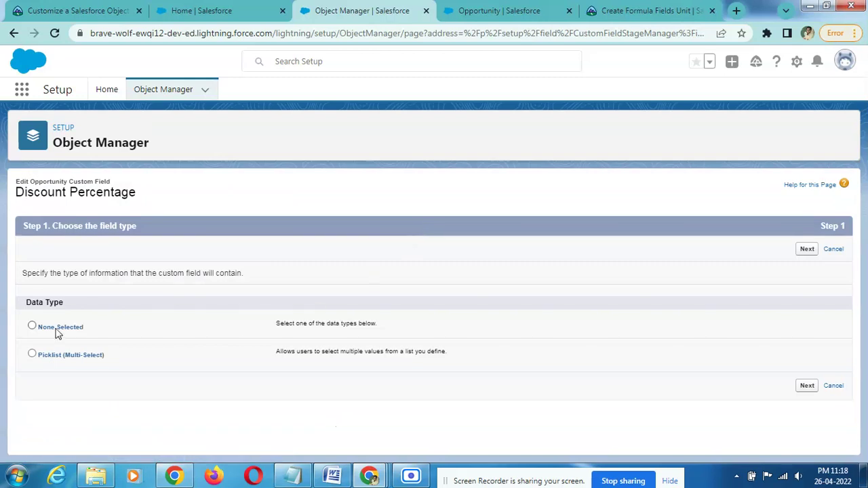
Step: Try to continue the field type change with None Selected as the data type
click(61, 331)
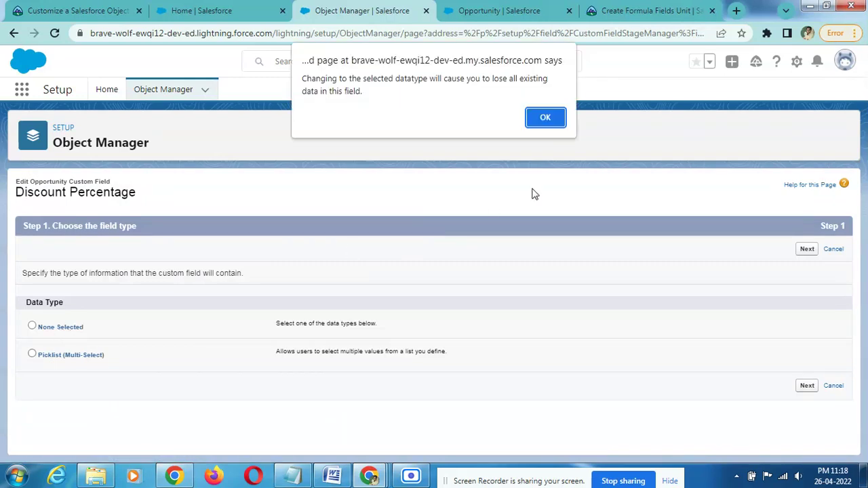
click(548, 116)
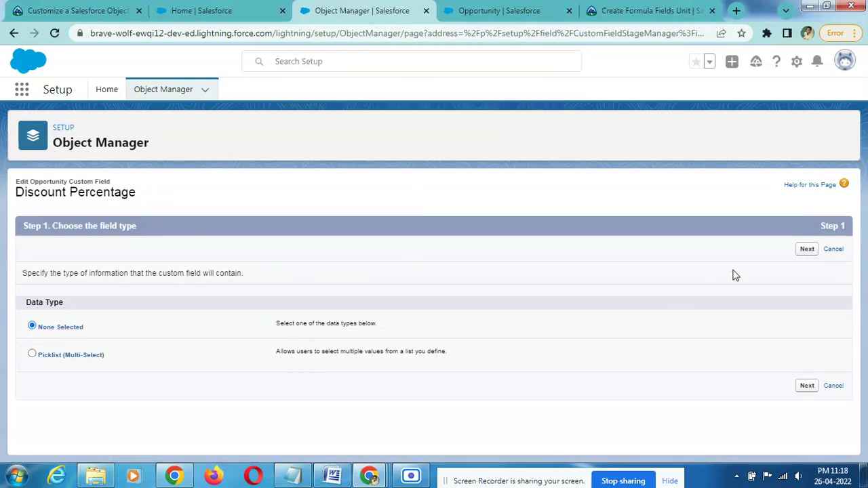
click(807, 250)
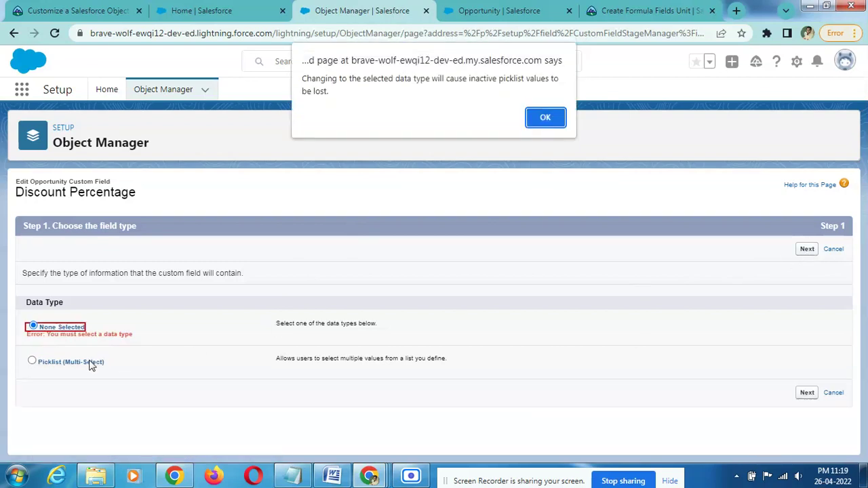
Step: Accept the data loss warning for Picklist (Multi-Select) as Discount Percentage's new data type and proceed to its details
click(553, 120)
click(806, 250)
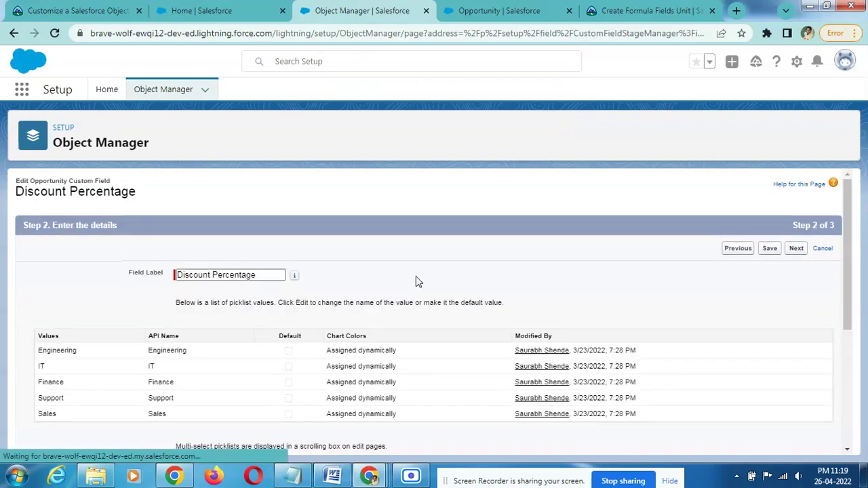
scroll(328, 290, down, 2)
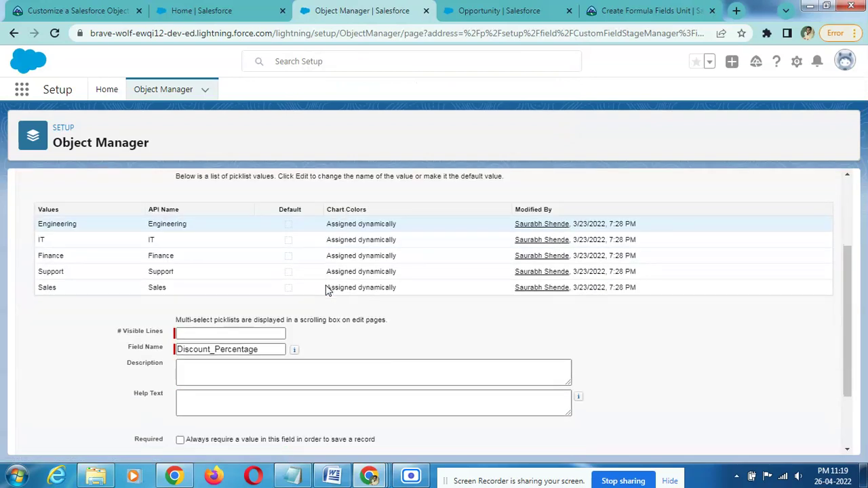
Step: Try to save Discount Percentage as a multi-select picklist with 1 visible line, and abandon the field type change
scroll(326, 289, down, 2)
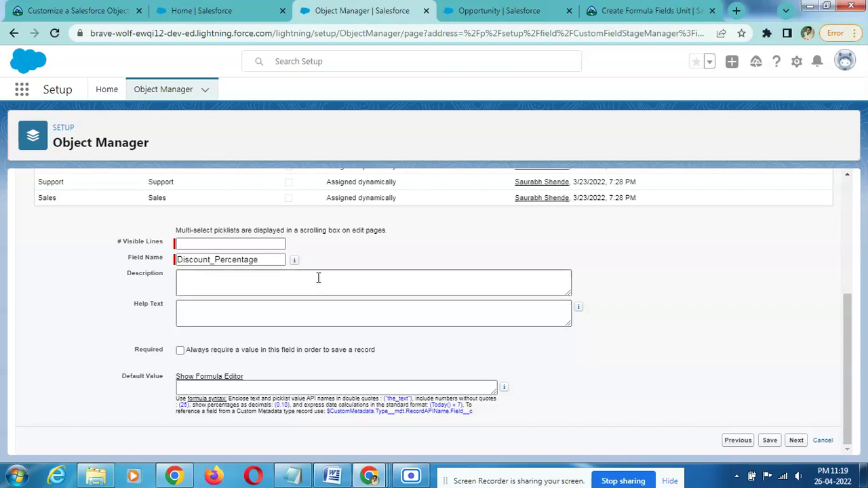
click(215, 244)
click(739, 358)
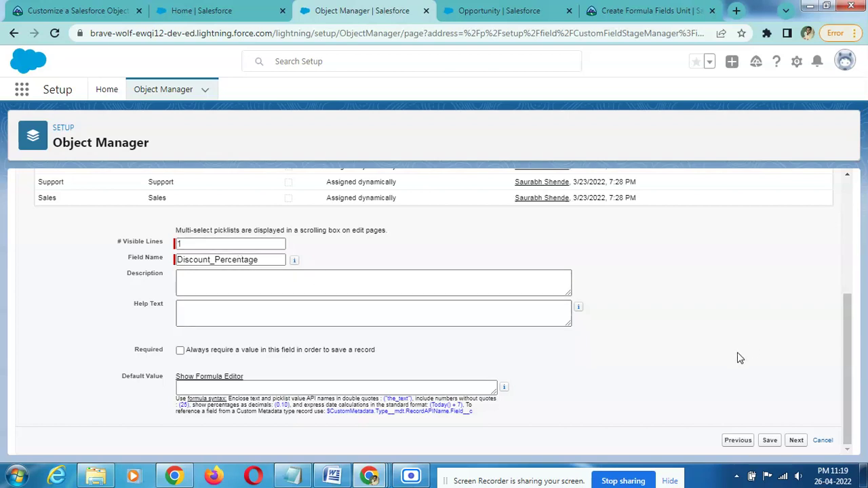
click(771, 441)
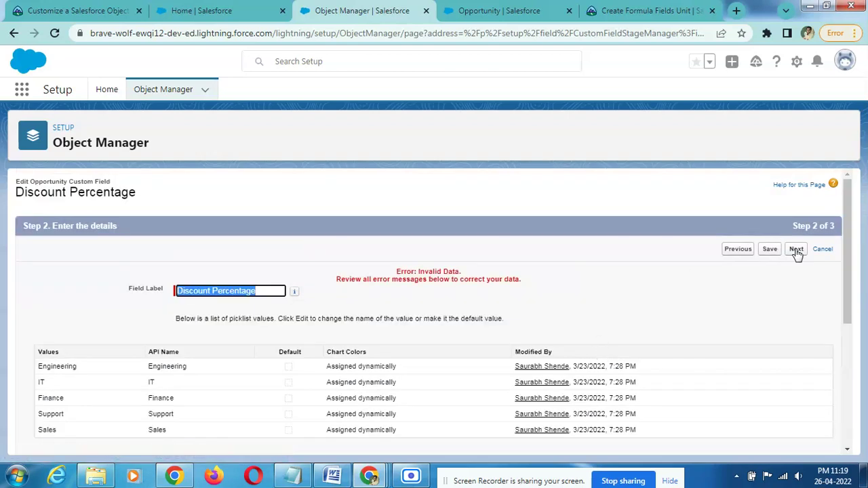
click(823, 250)
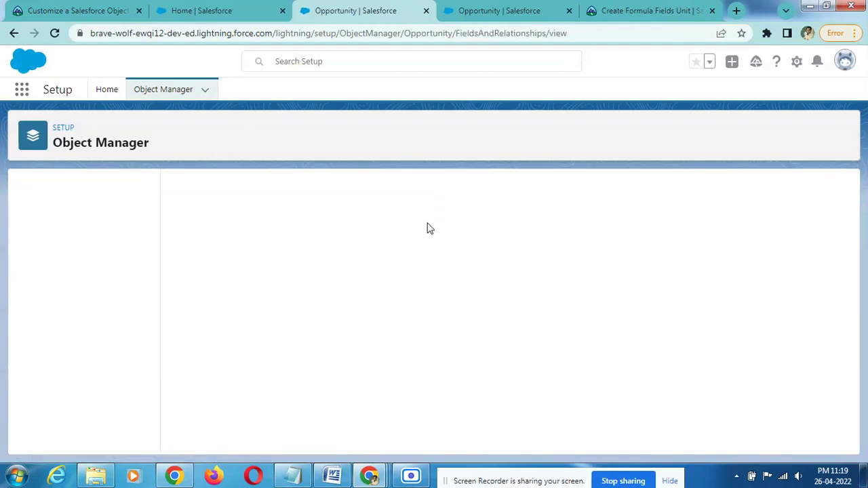
click(491, 192)
text(Discount Percentage)
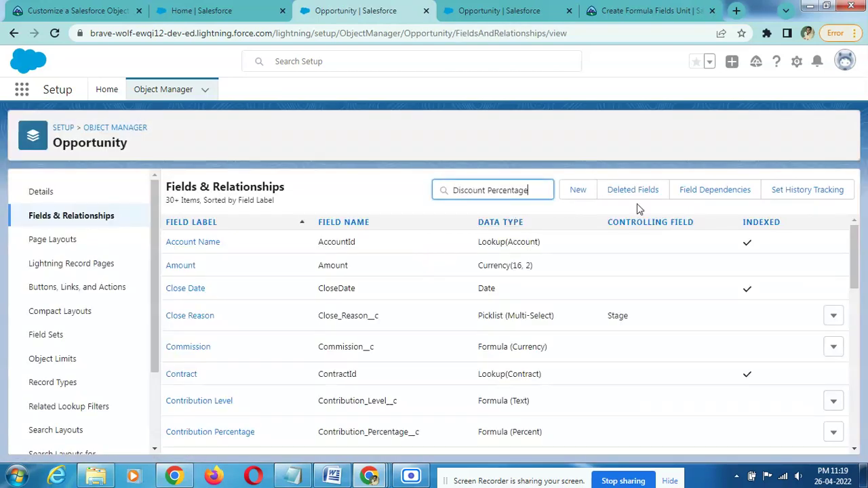
click(845, 246)
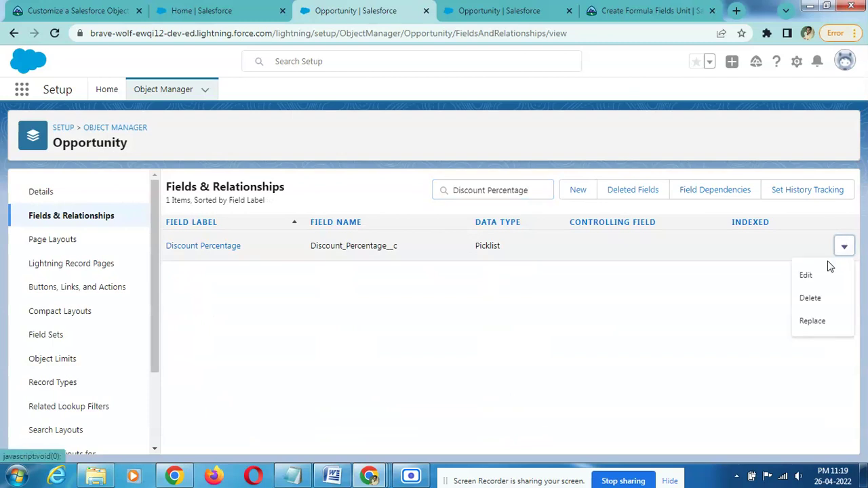
click(816, 278)
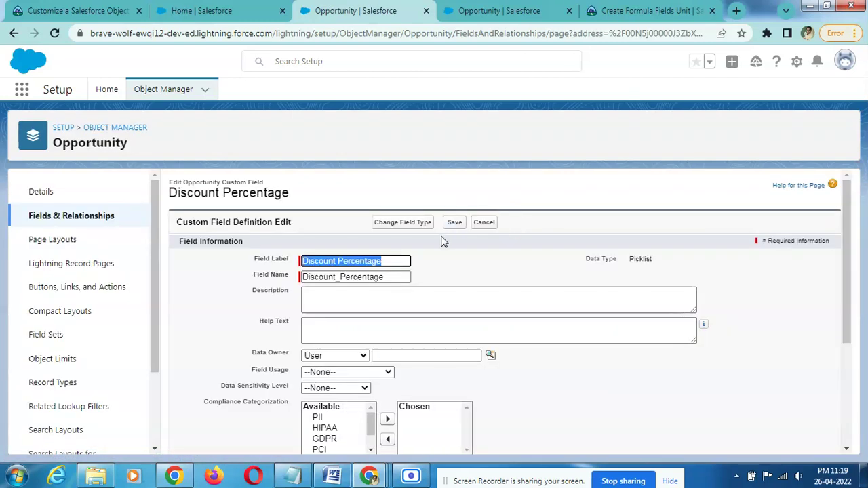
click(488, 228)
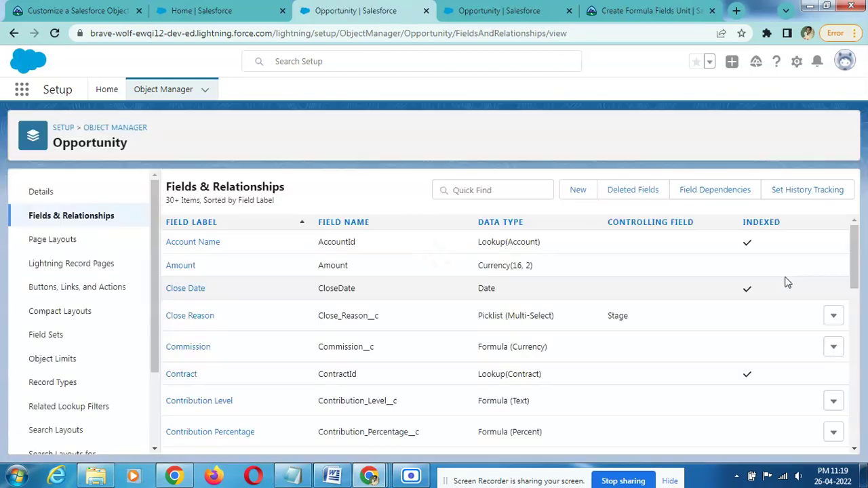
Step: Find the Discount Percentage picklist field among Opportunity's fields and delete it
click(464, 190)
text(Discount Percentage)
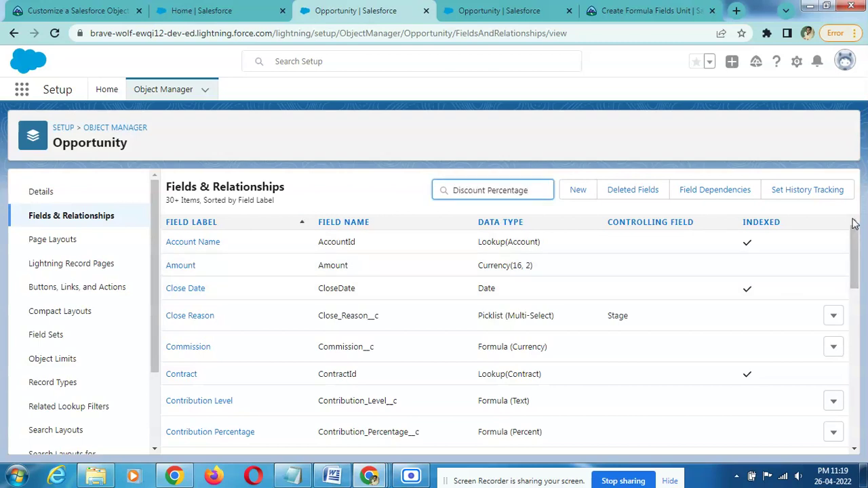
click(845, 248)
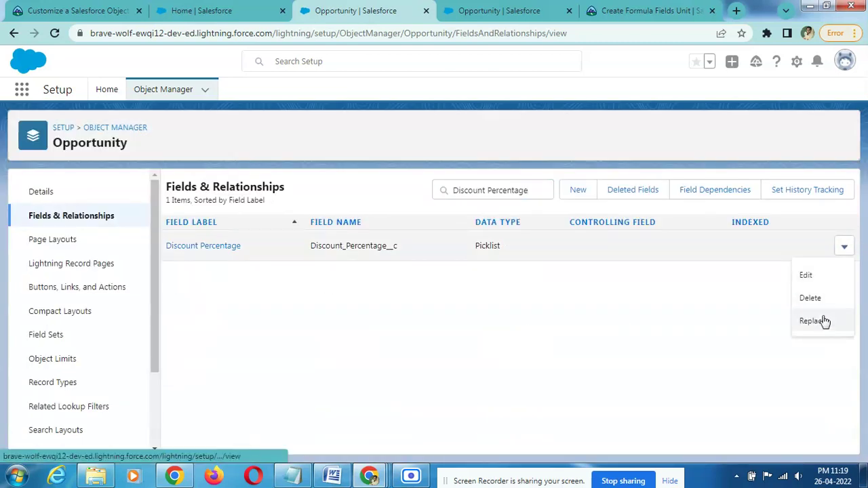
click(820, 298)
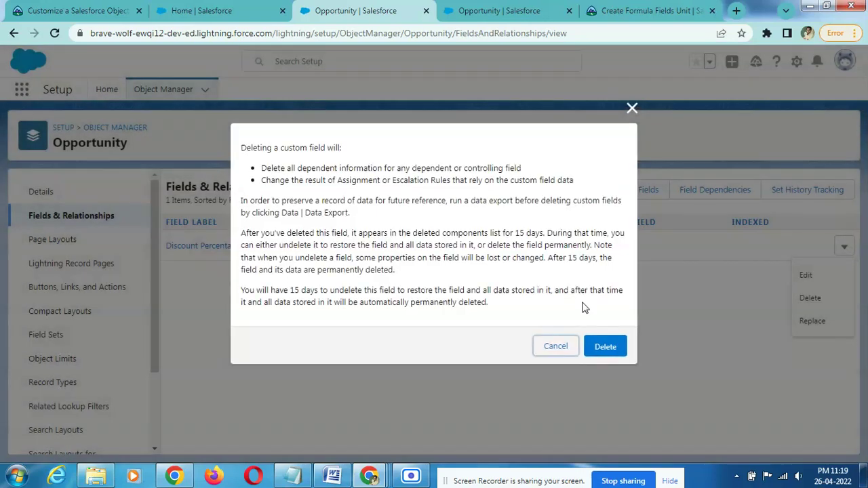
click(606, 346)
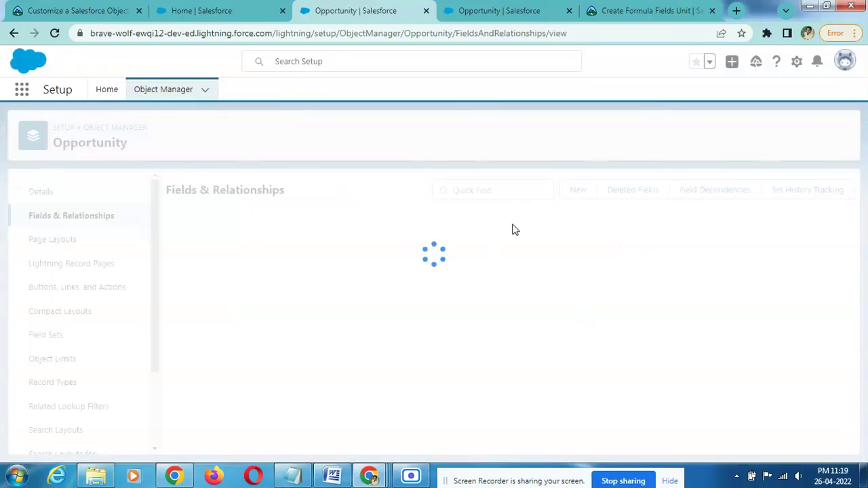
Step: Start a new custom field on Opportunity with Percent as its data type and proceed to its details
click(580, 192)
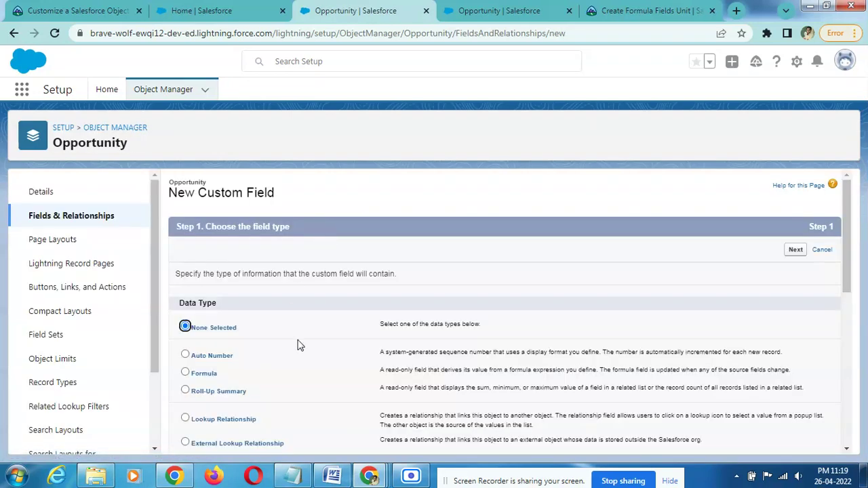
scroll(298, 346, down, 3)
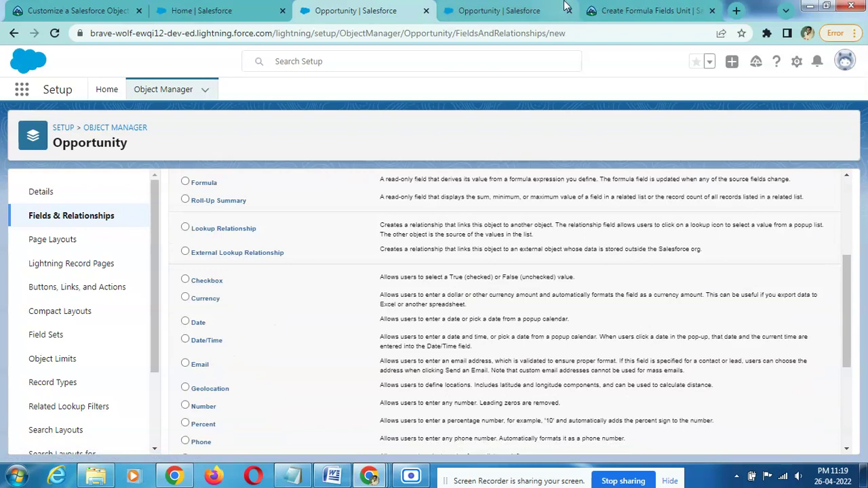
click(502, 10)
click(380, 11)
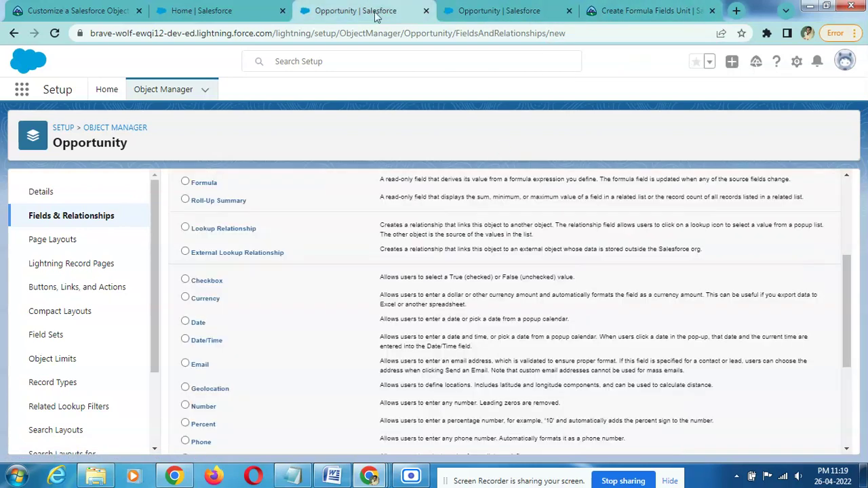
scroll(209, 354, down, 1)
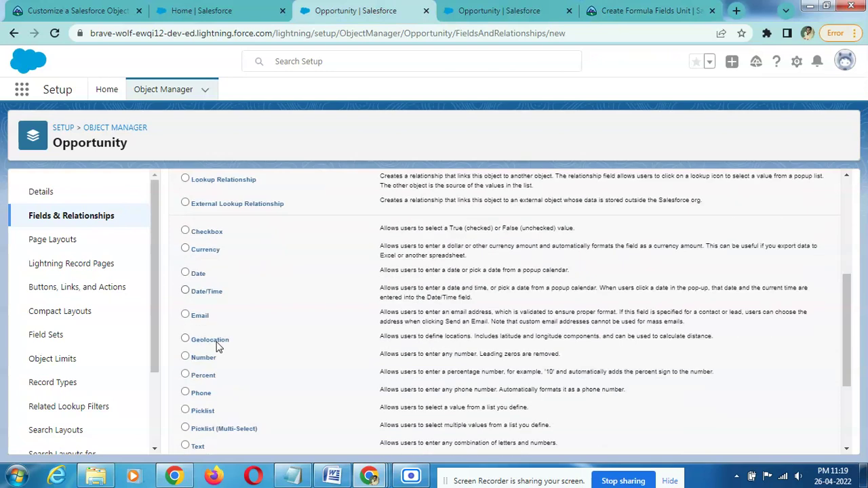
click(204, 361)
scroll(545, 322, up, 3)
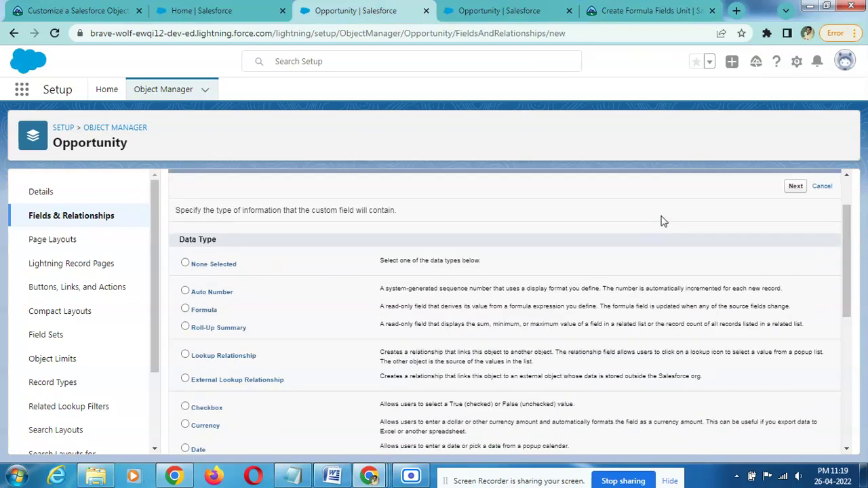
click(795, 188)
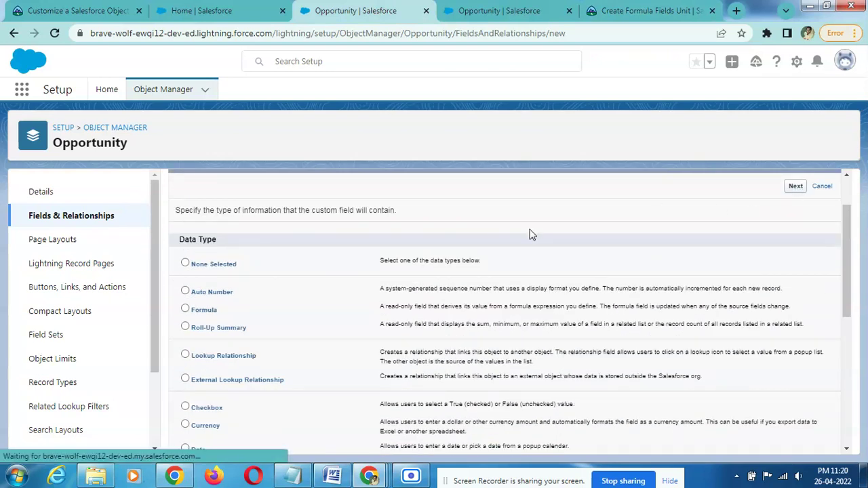
Step: Label the new field Discount Percentage, keeping length 18 and 0 decimal places, and proceed to field-level security
click(341, 274)
text(Discount Percentage)
click(498, 276)
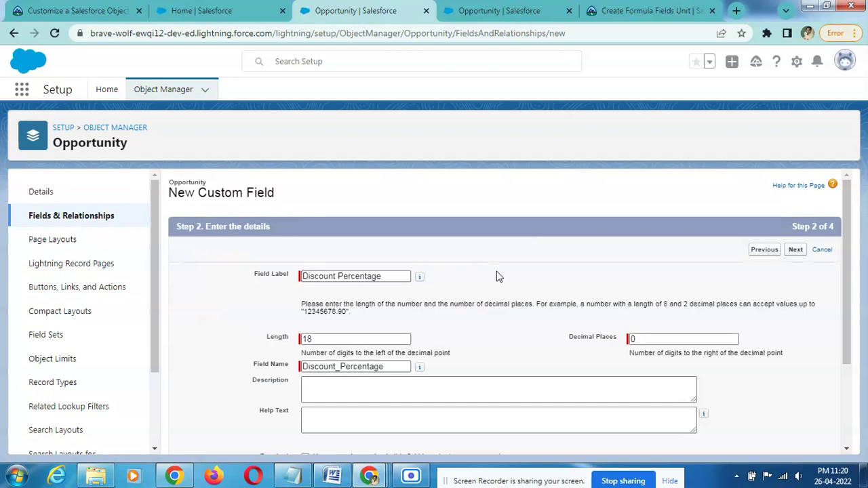
scroll(501, 279, down, 3)
click(796, 440)
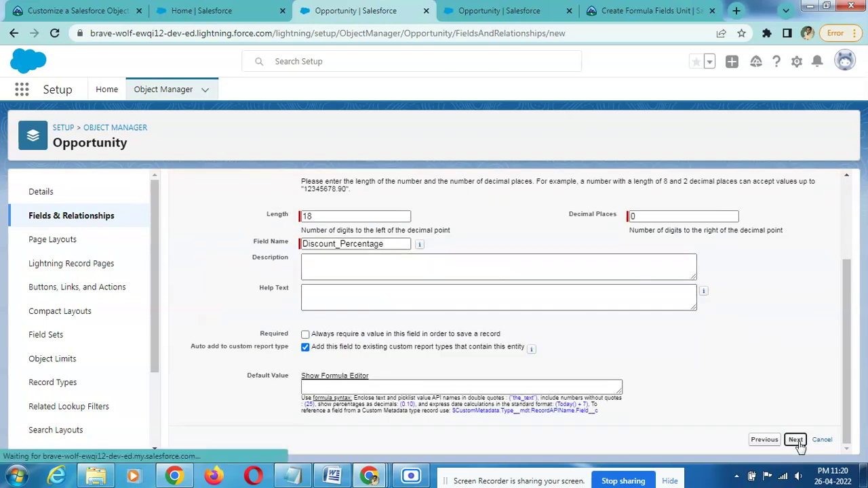
Step: Accept the field-level security and save Discount Percentage with all four Opportunity page layouts included
click(590, 355)
click(794, 252)
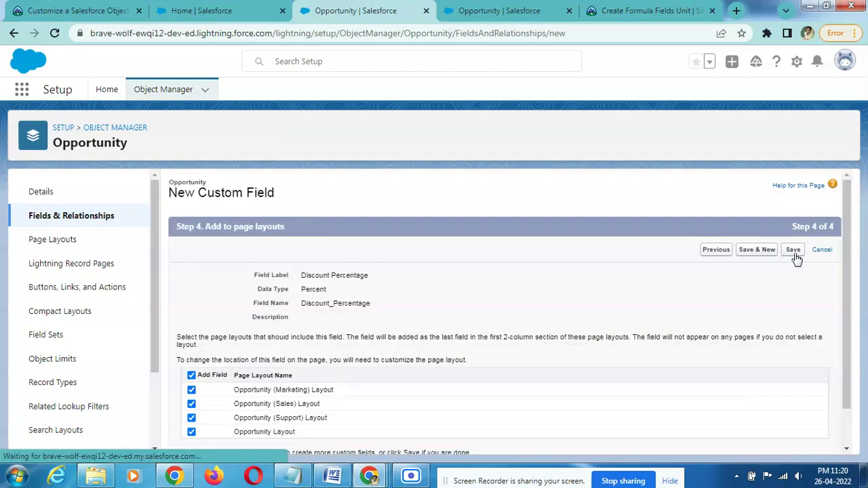
click(793, 250)
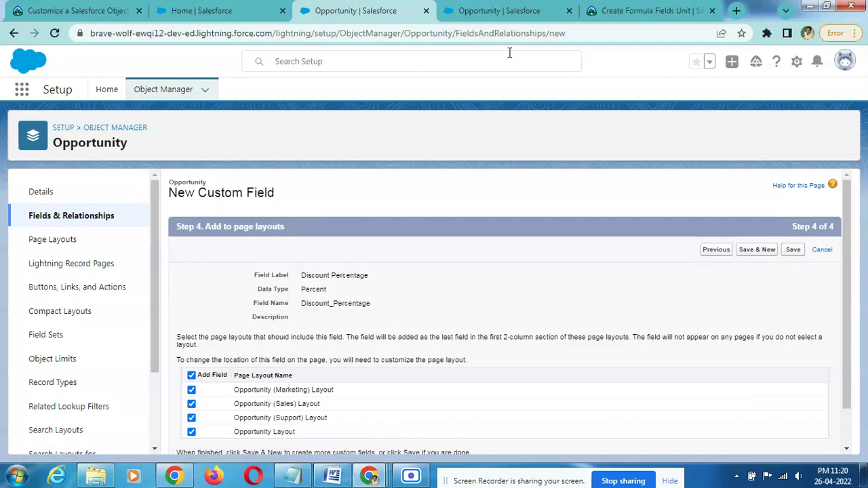
Step: Return to the unfinished Amount After Discount field and check its formula's syntax again
click(495, 9)
scroll(330, 258, down, 5)
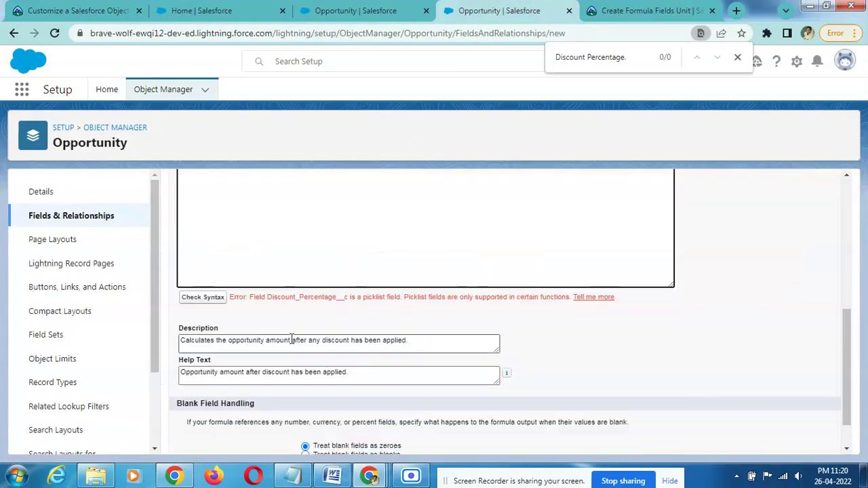
click(208, 299)
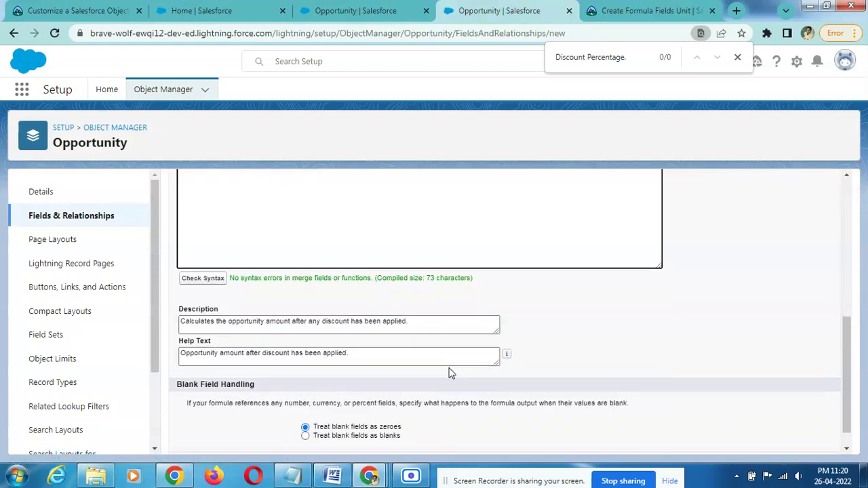
Step: Continue the Amount After Discount field through field-level security to the page layouts, keeping all layouts selected
scroll(516, 373, down, 1)
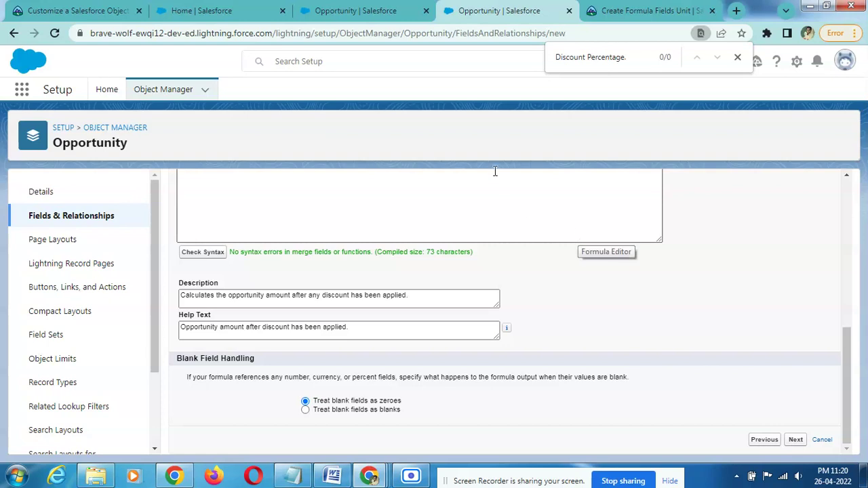
click(619, 356)
click(796, 253)
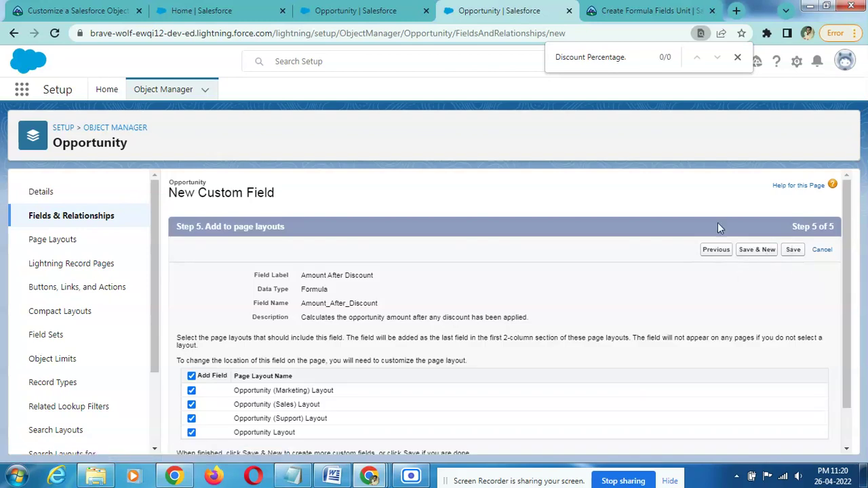
Step: Return to Trailhead's Create Formula Fields unit and verify the step to earn 100 points
click(665, 7)
scroll(204, 353, down, 3)
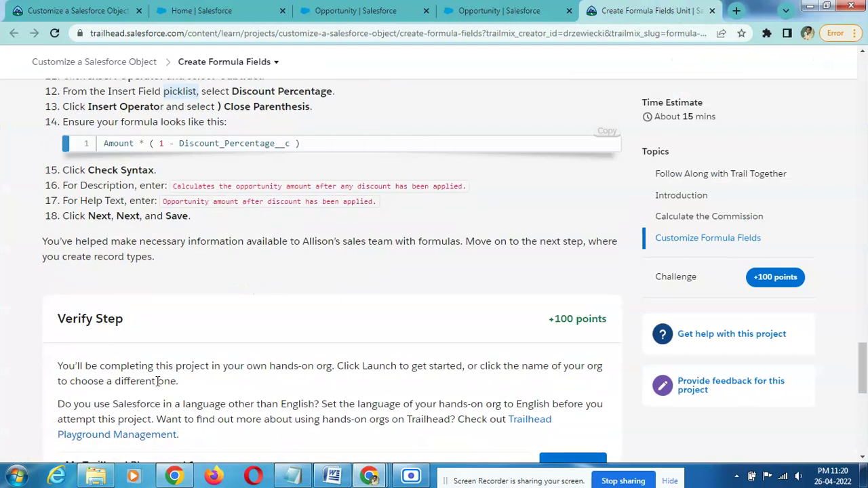
scroll(156, 376, down, 3)
click(141, 395)
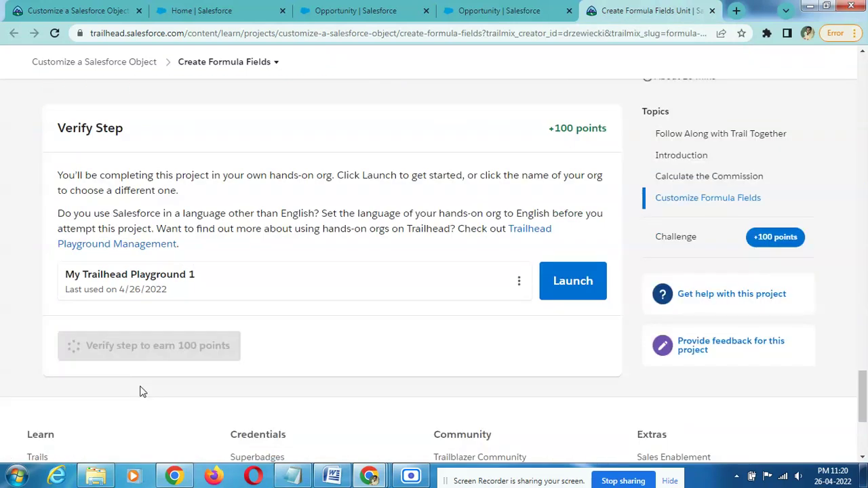